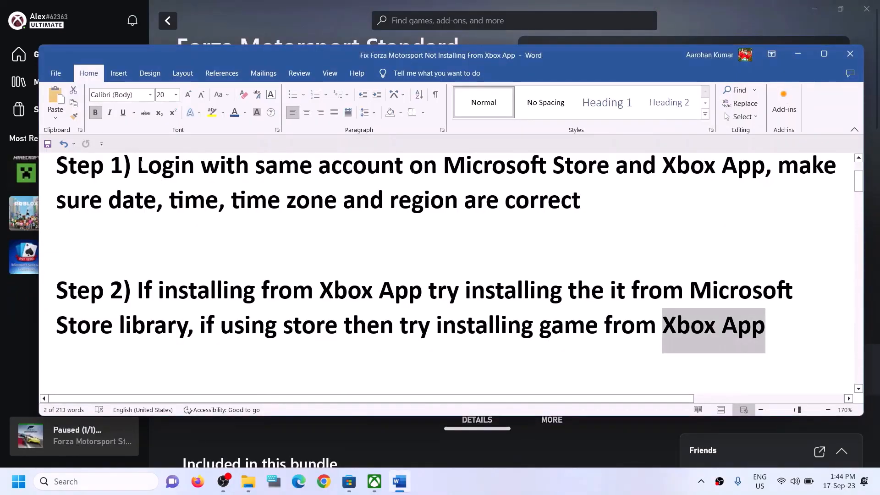
Highlight the Step 1 same-account advice, switch to Microsoft Store, and sign out of the current account.
{"action": "left_click_drag", "start_coordinate": [138, 167], "coordinate": [764, 167]}
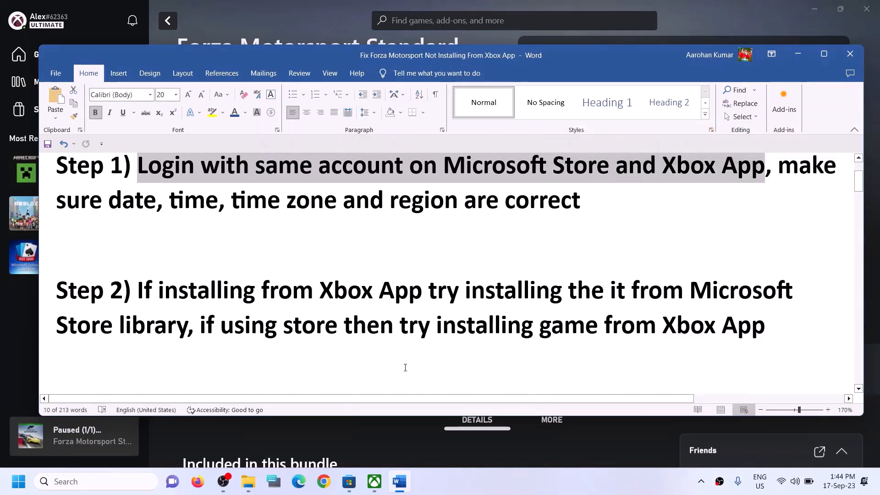
{"action": "left_click", "coordinate": [353, 485]}
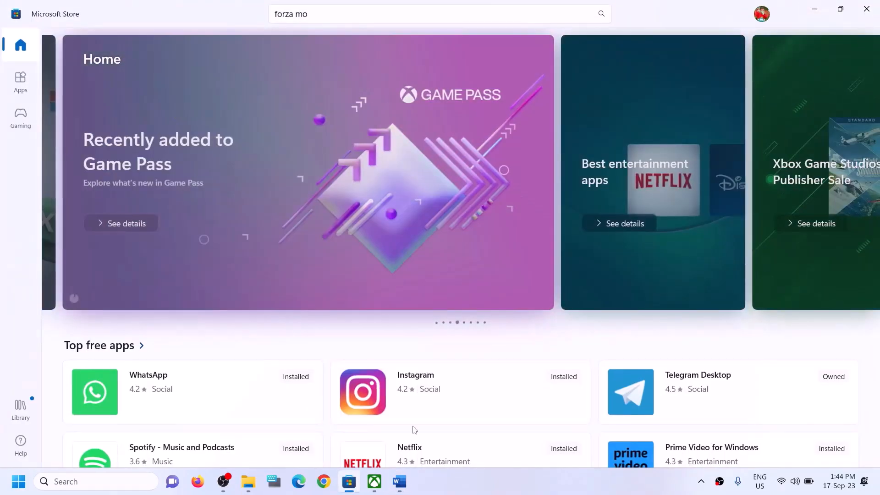
{"action": "left_click", "coordinate": [766, 17]}
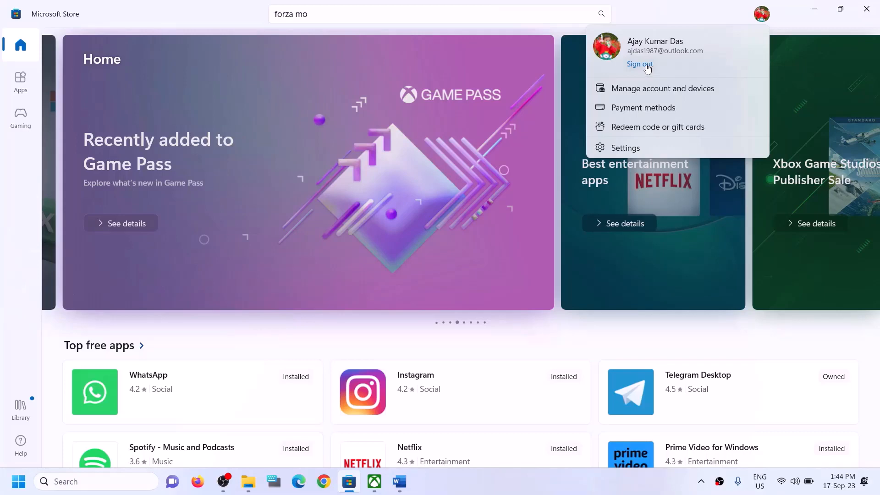
{"action": "left_click", "coordinate": [647, 66]}
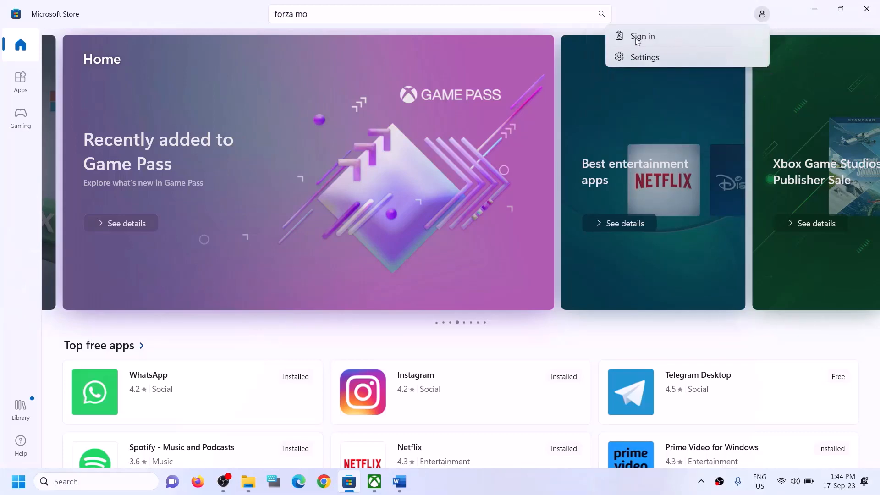
Sign in to Microsoft Store with the saved Outlook account and enter its PIN to verify identity.
{"action": "left_click", "coordinate": [636, 40]}
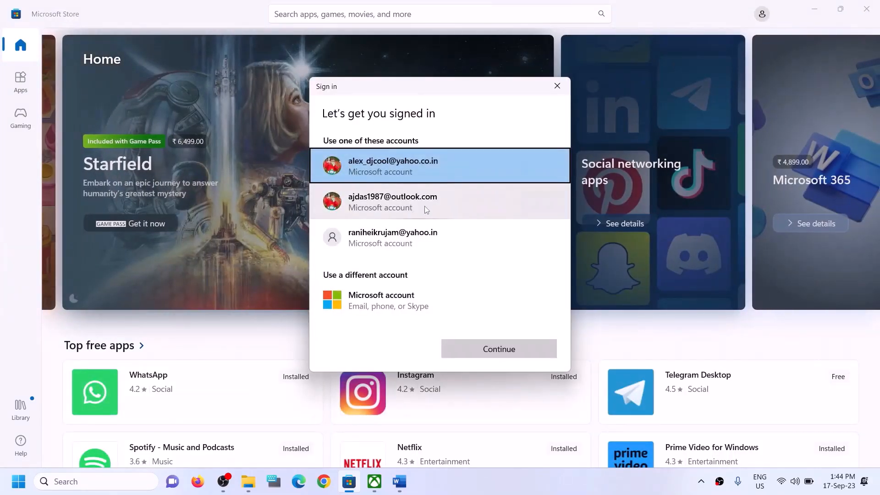
{"action": "left_click", "coordinate": [463, 215]}
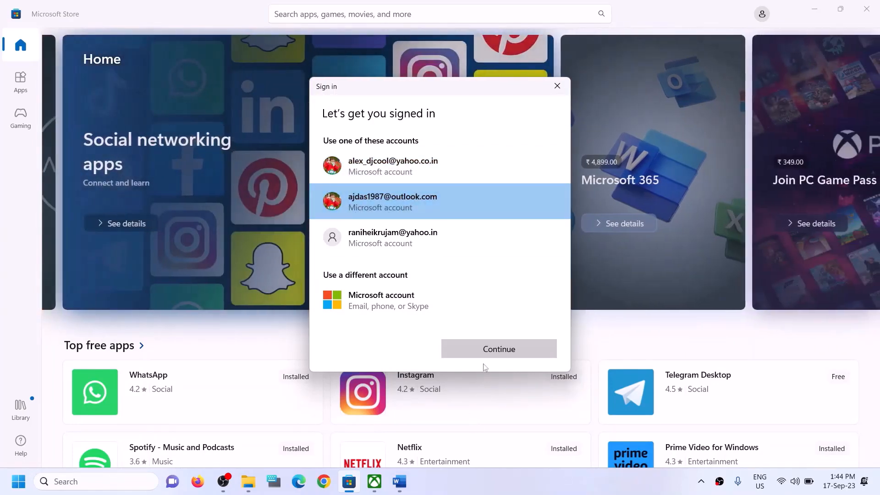
{"action": "left_click", "coordinate": [475, 350]}
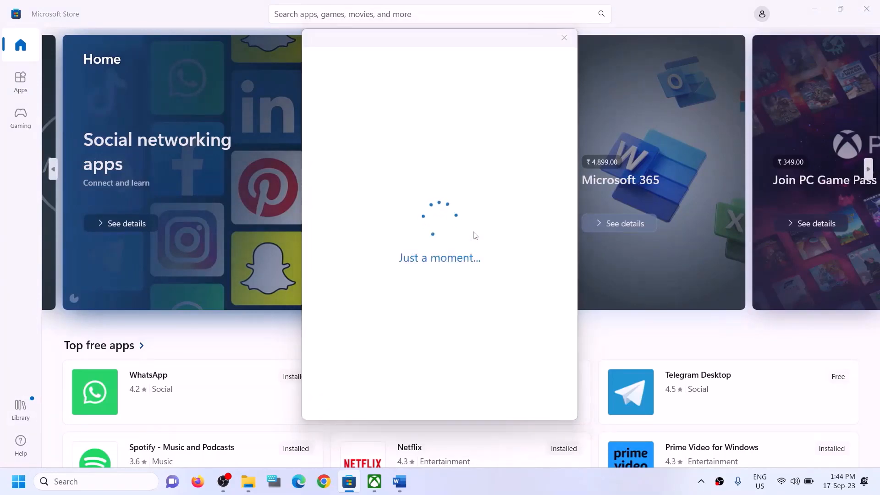
{"action": "type", "text": "•••"}
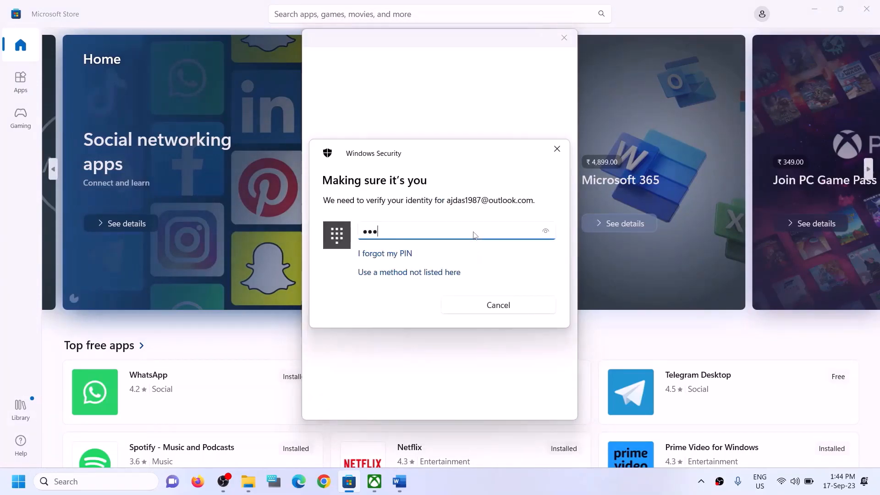
{"action": "type", "text": "•"}
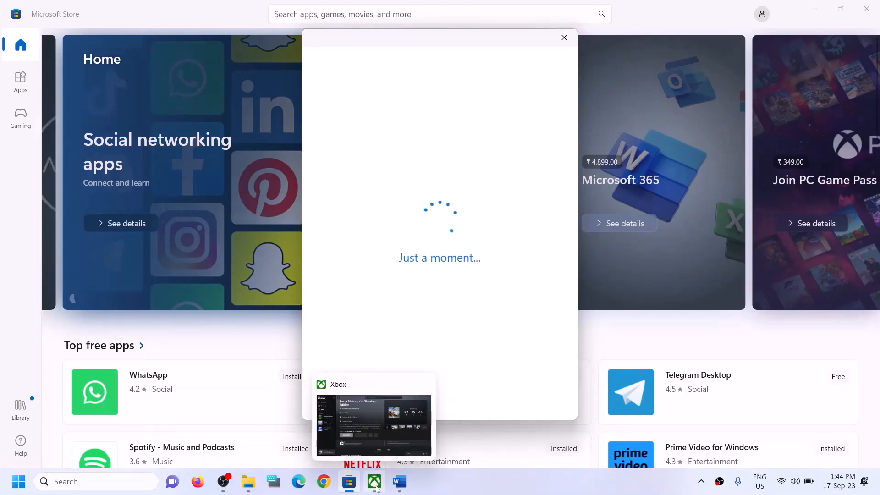
Switch to the Xbox app and sign out of the current profile.
{"action": "left_click", "coordinate": [377, 489]}
{"action": "left_click", "coordinate": [49, 24]}
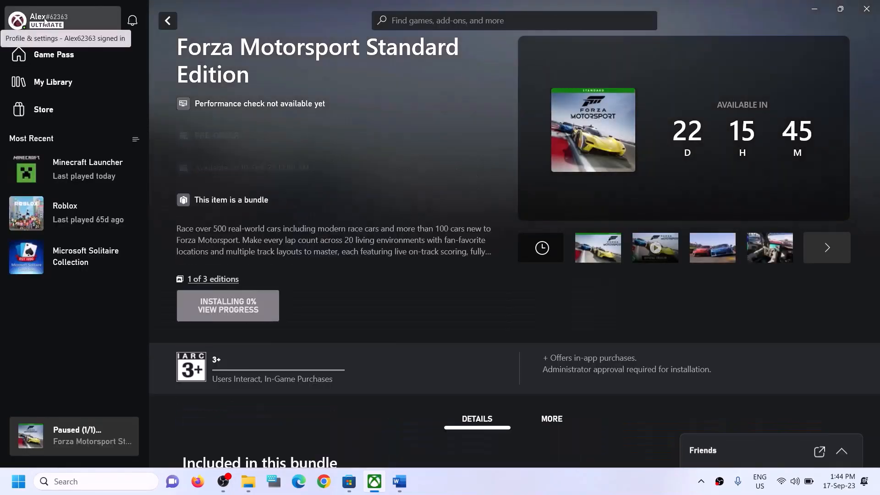
{"action": "left_click", "coordinate": [45, 21]}
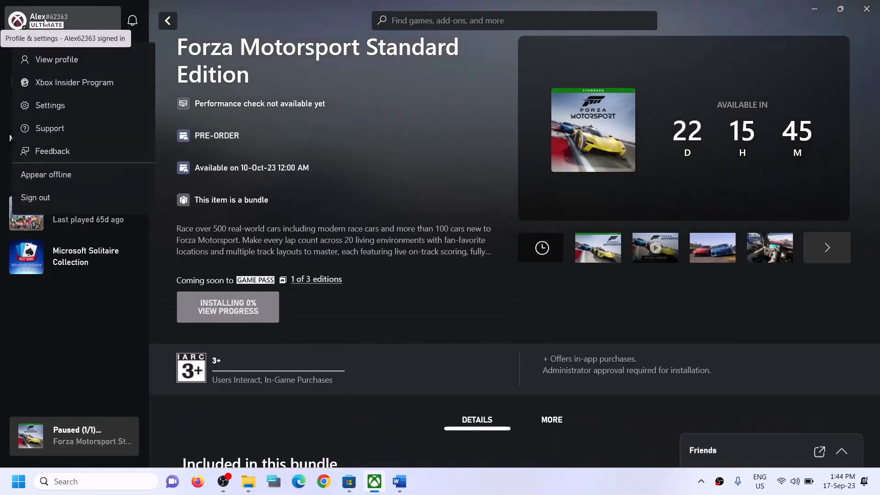
{"action": "left_click", "coordinate": [32, 198]}
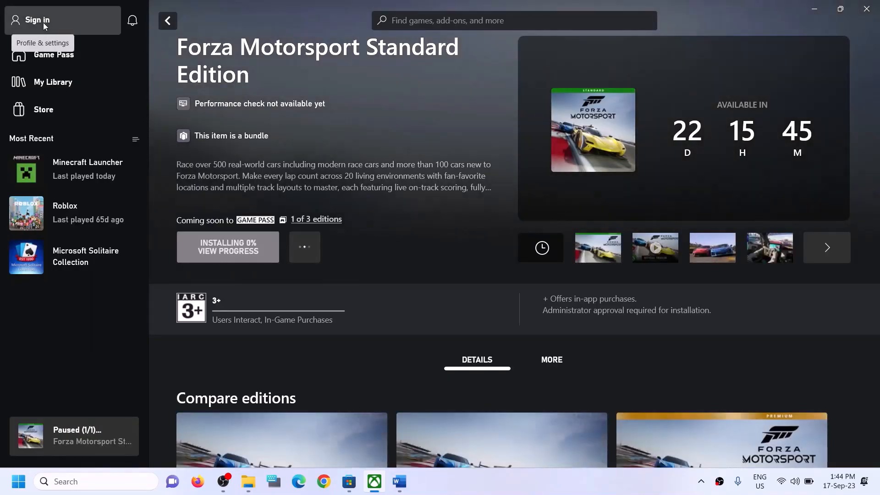
Sign in to the Xbox app by switching to the same saved Outlook account used in Microsoft Store.
{"action": "left_click", "coordinate": [43, 23]}
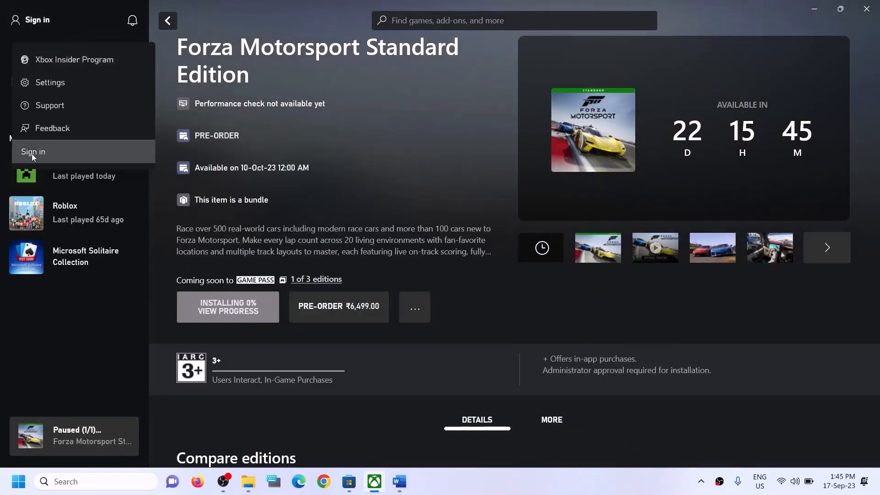
{"action": "left_click", "coordinate": [59, 153]}
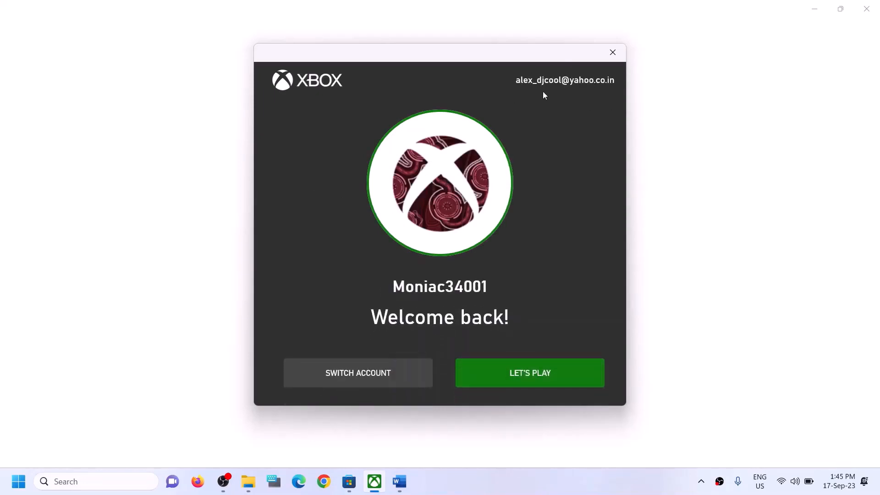
{"action": "left_click", "coordinate": [350, 372]}
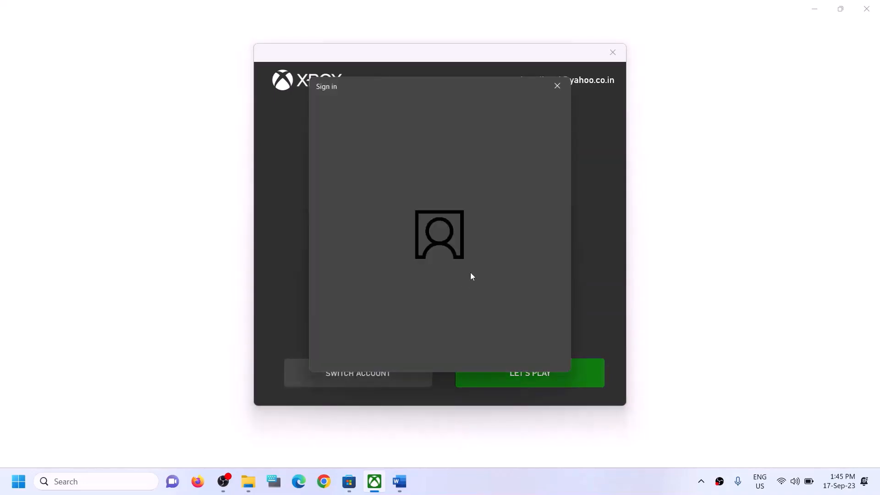
{"action": "left_click", "coordinate": [376, 199]}
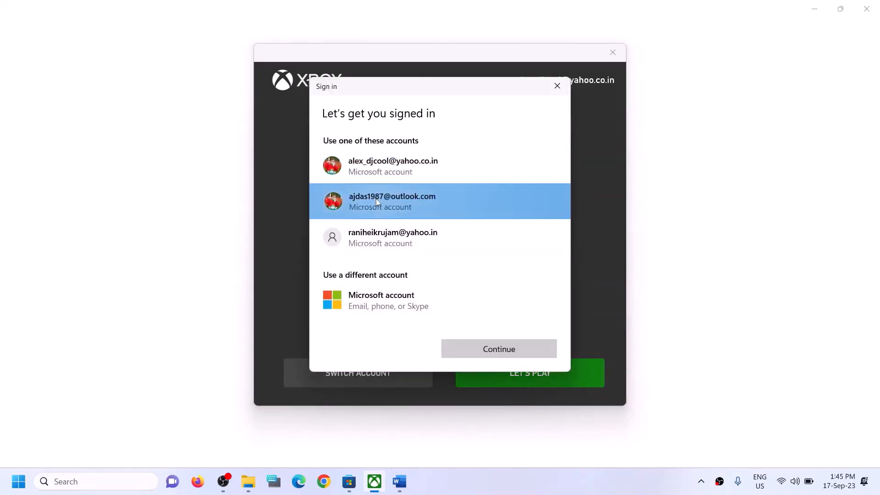
{"action": "left_click", "coordinate": [505, 354]}
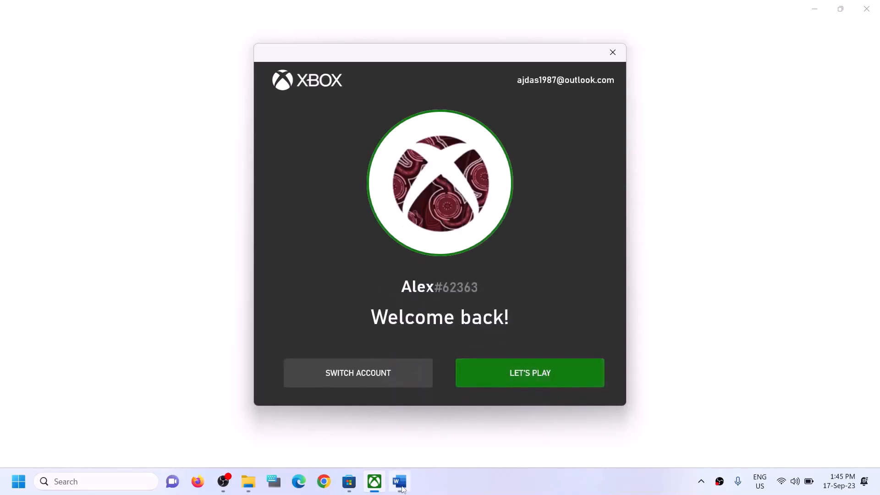
{"action": "left_click", "coordinate": [496, 376]}
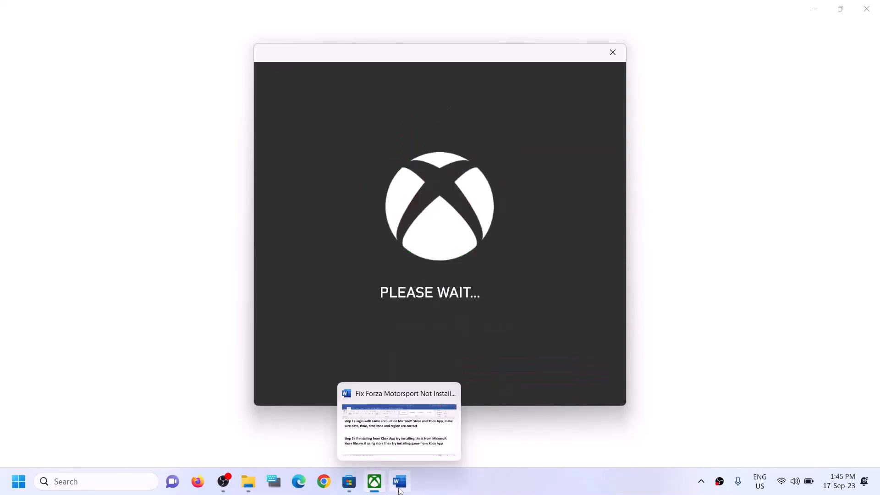
Switch to the Word document and highlight the Step 2 advice about installing from the Microsoft Store library.
{"action": "left_click", "coordinate": [400, 482]}
{"action": "left_click_drag", "start_coordinate": [141, 290], "coordinate": [188, 330]}
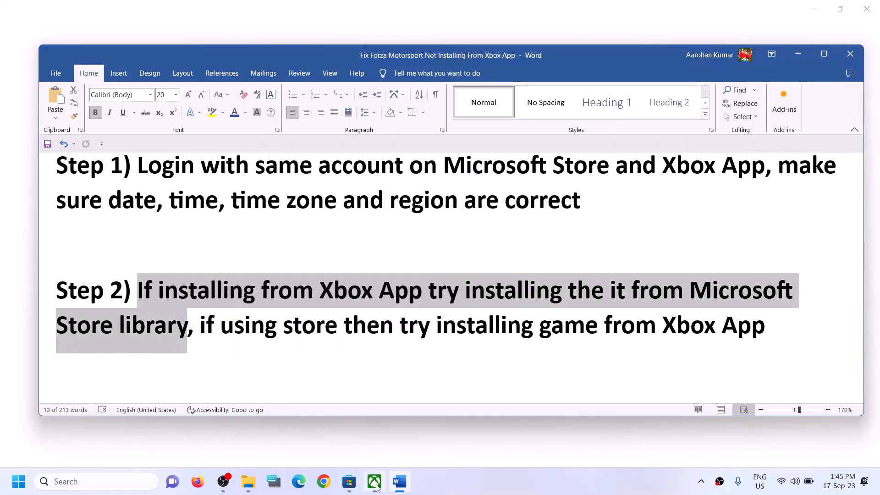
{"action": "mouse_move", "coordinate": [375, 487]}
Switch to Microsoft Store and look through the Library for the Forza Motorsport download and other listed apps.
{"action": "left_click", "coordinate": [349, 489]}
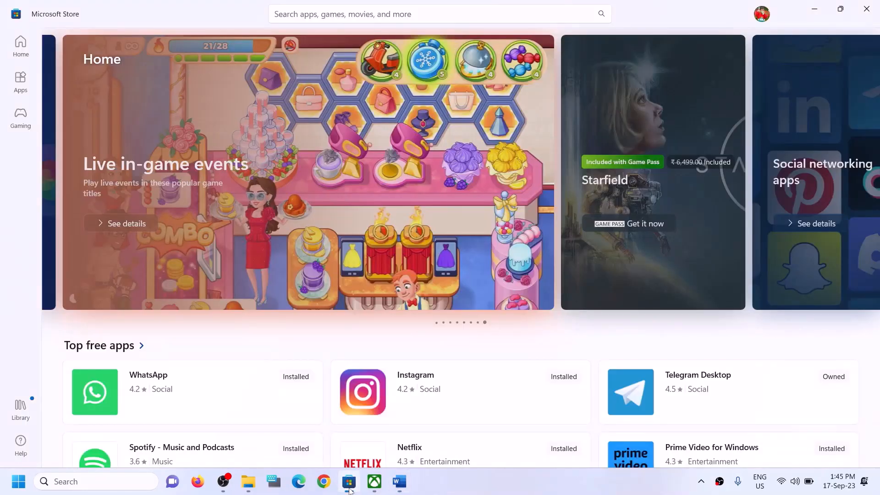
{"action": "left_click", "coordinate": [22, 411]}
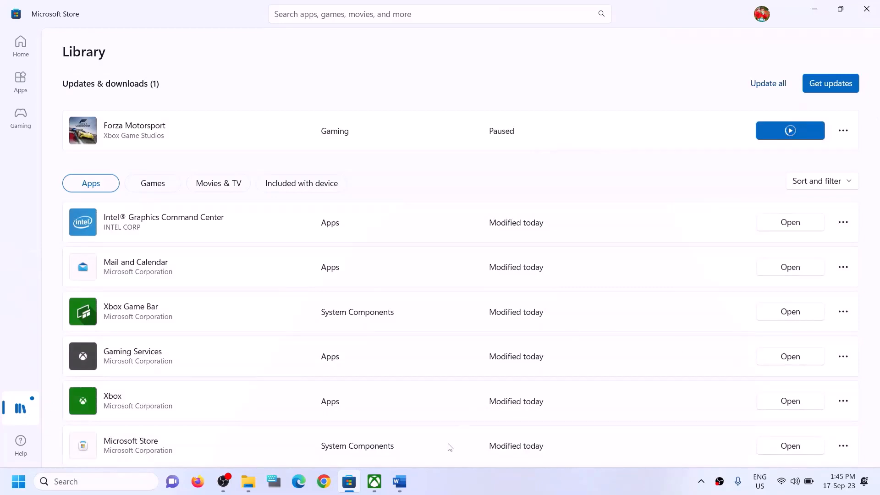
{"action": "left_click", "coordinate": [374, 481]}
{"action": "left_click", "coordinate": [352, 485]}
{"action": "scroll", "coordinate": [636, 311], "scroll_direction": "down", "scroll_amount": 3}
{"action": "scroll", "coordinate": [635, 321], "scroll_direction": "down", "scroll_amount": 5}
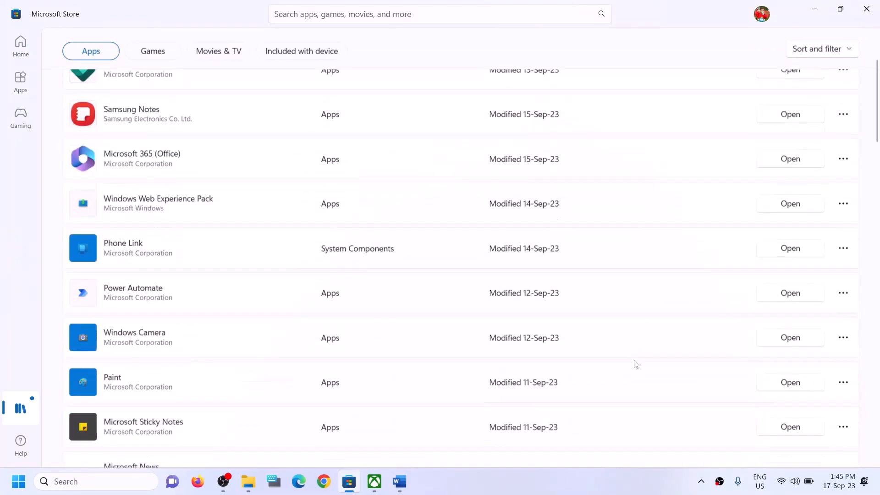
{"action": "scroll", "coordinate": [633, 363], "scroll_direction": "up", "scroll_amount": 9}
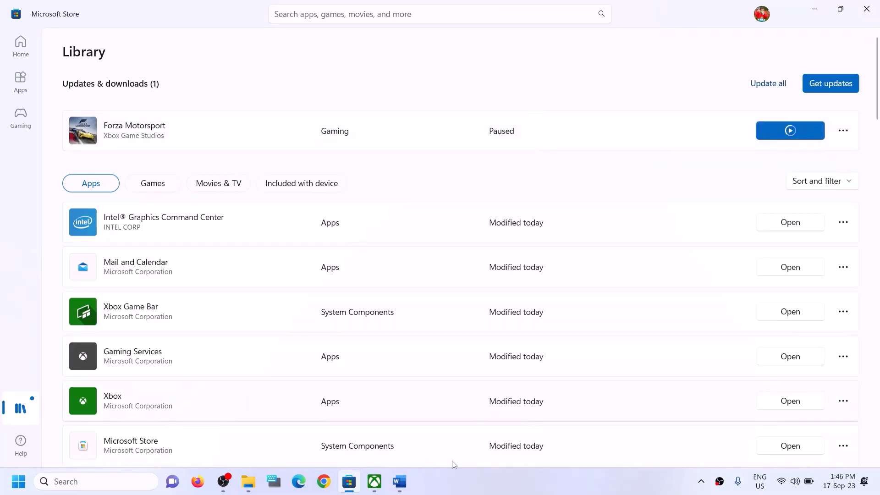
Switch to the Word document and highlight the Step 2 advice for cases where the store is being used.
{"action": "left_click", "coordinate": [399, 481]}
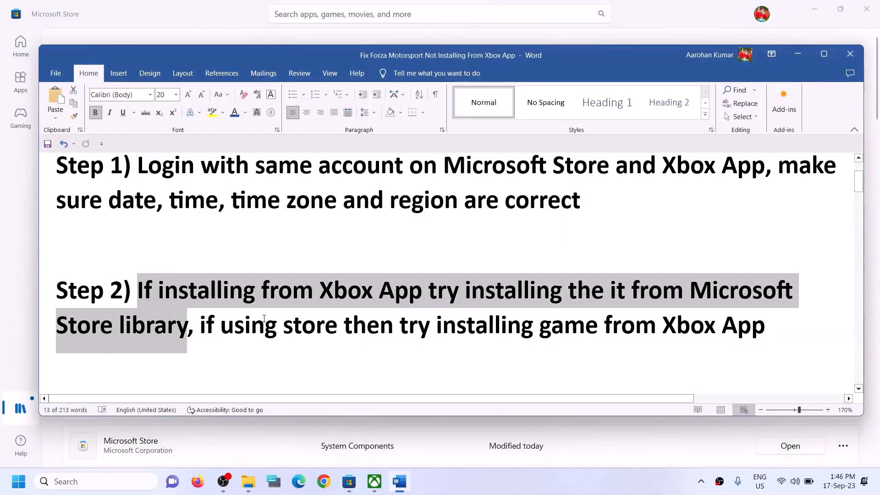
{"action": "left_click", "coordinate": [221, 320]}
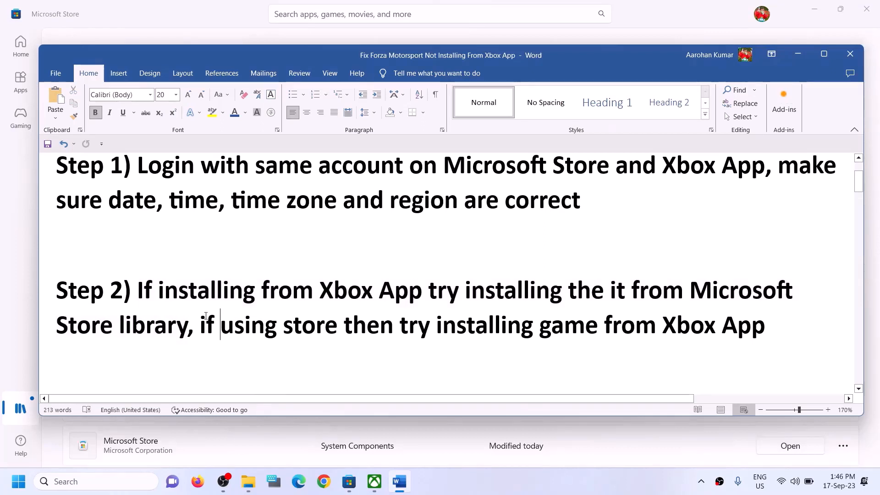
{"action": "left_click_drag", "start_coordinate": [205, 316], "coordinate": [486, 317]}
{"action": "left_click_drag", "start_coordinate": [563, 318], "coordinate": [600, 321]}
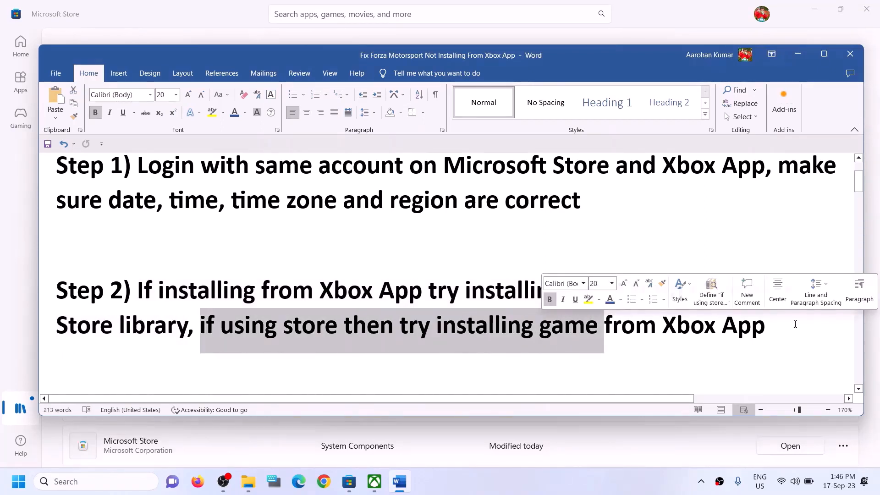
{"action": "left_click", "coordinate": [338, 325]}
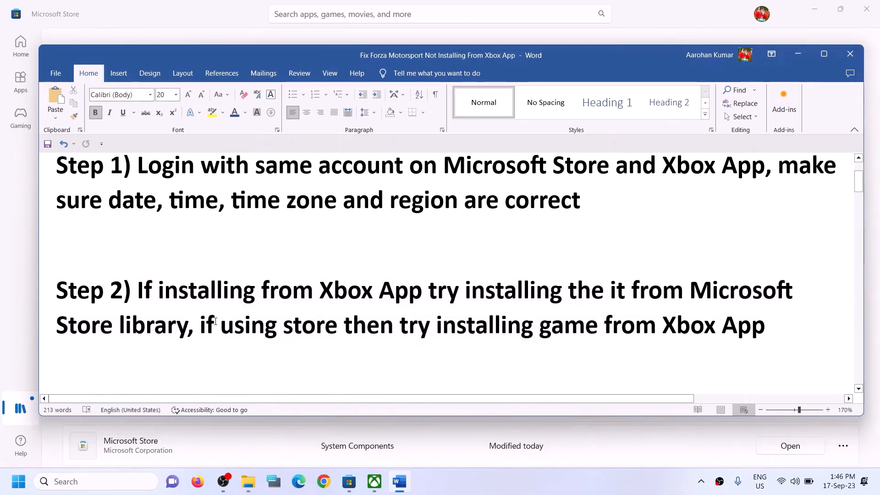
{"action": "left_click_drag", "start_coordinate": [202, 323], "coordinate": [315, 323]}
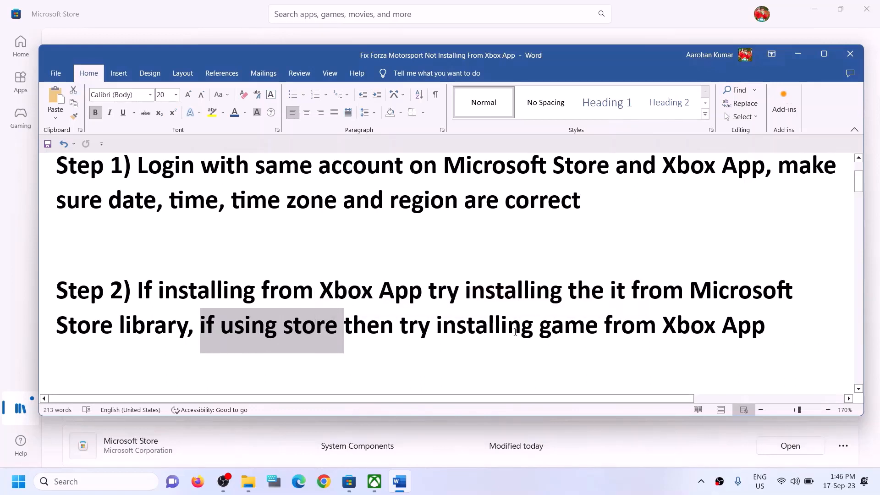
Switch to the Xbox app and search its catalogue for "forza", leaving the Forza Motorsport Standard Edition page open.
{"action": "left_click", "coordinate": [225, 12]}
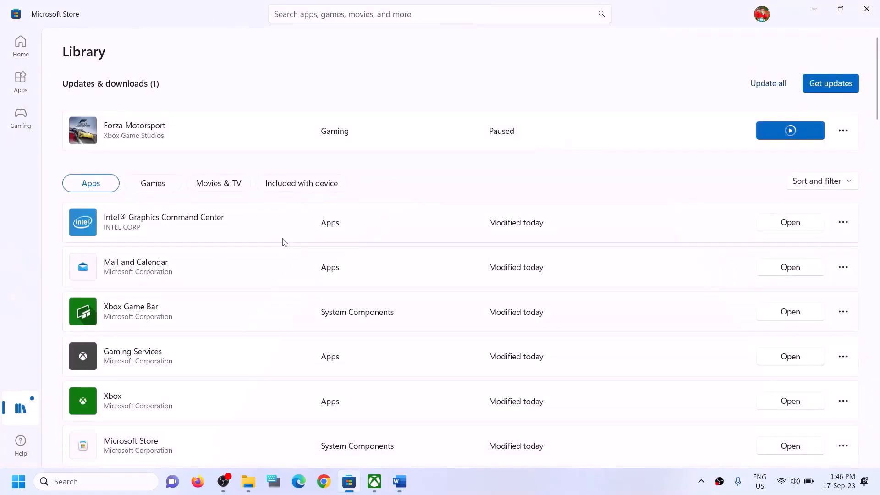
{"action": "left_click", "coordinate": [380, 487]}
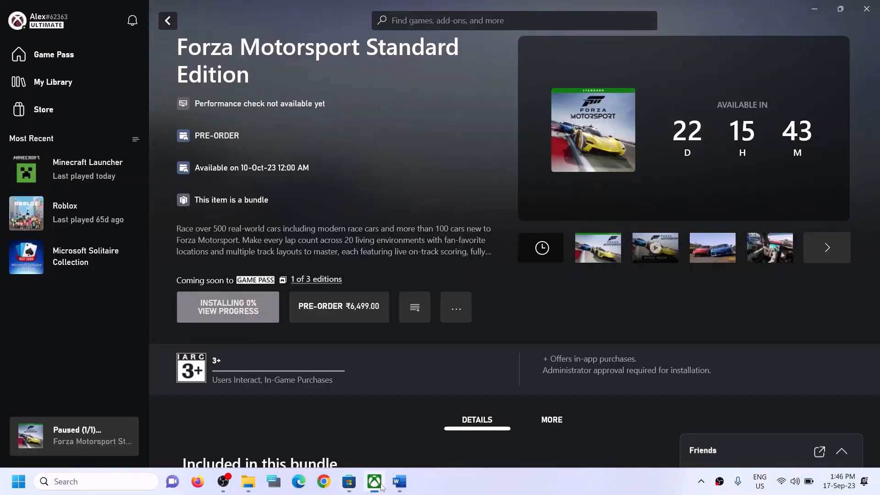
{"action": "left_click", "coordinate": [455, 20]}
{"action": "type", "text": "forza"}
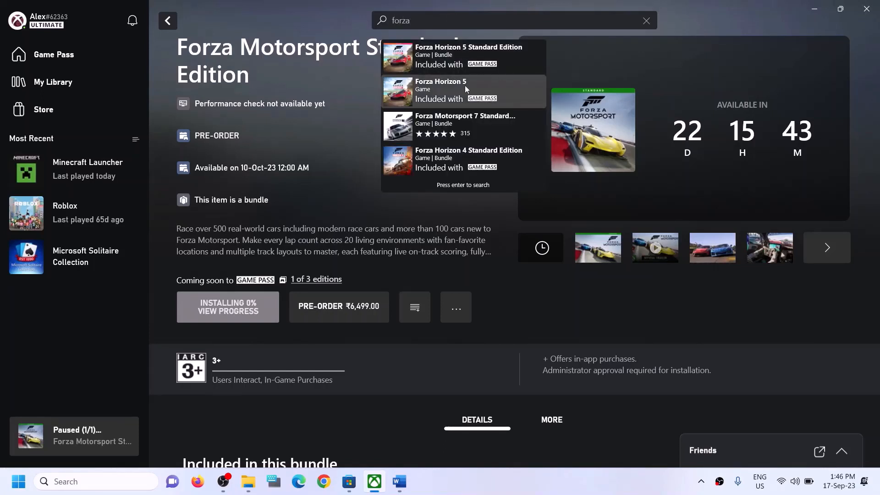
{"action": "left_click", "coordinate": [361, 196]}
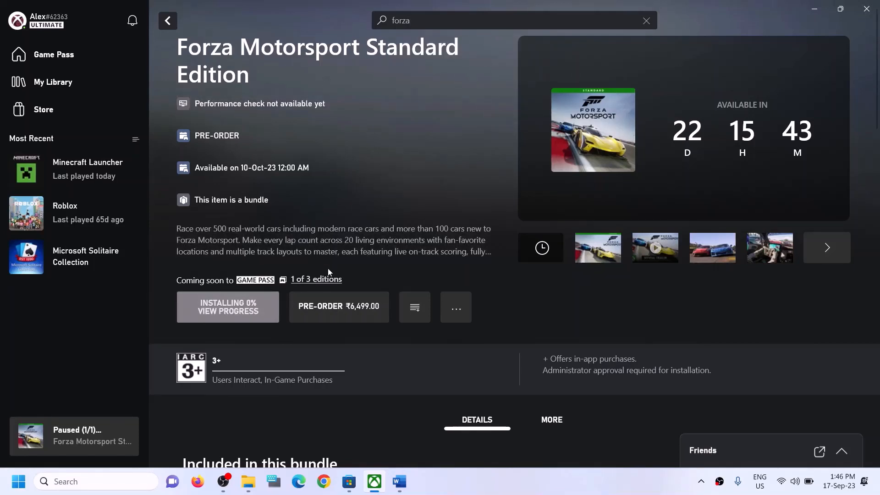
Search Windows for "xbox", dismiss the results, and switch to the Word troubleshooting document.
{"action": "left_click", "coordinate": [94, 482]}
{"action": "type", "text": "xbox"}
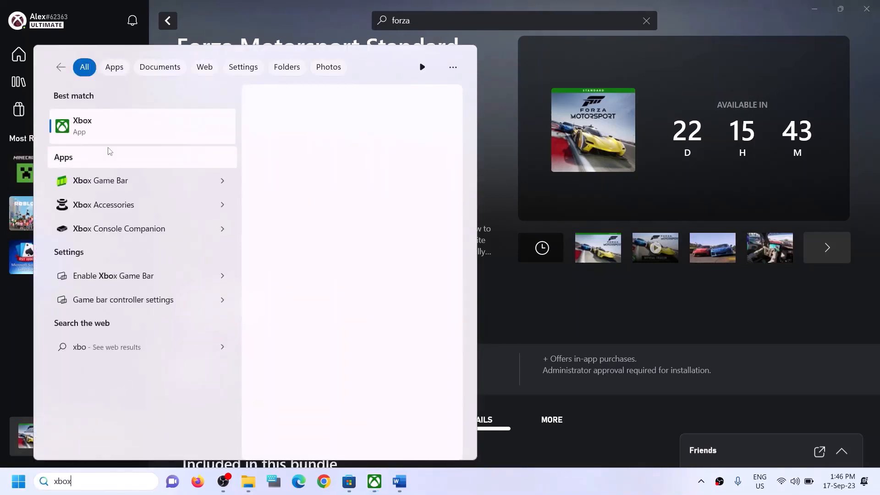
{"action": "left_click", "coordinate": [494, 117]}
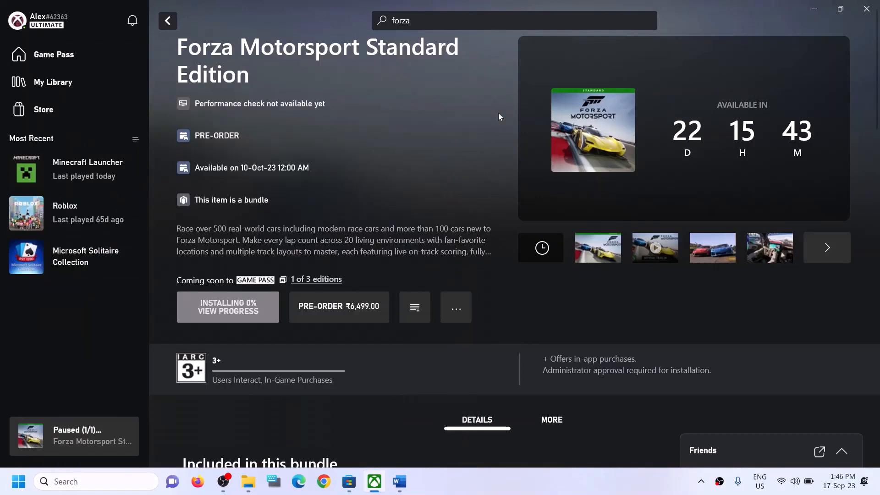
{"action": "left_click", "coordinate": [399, 481]}
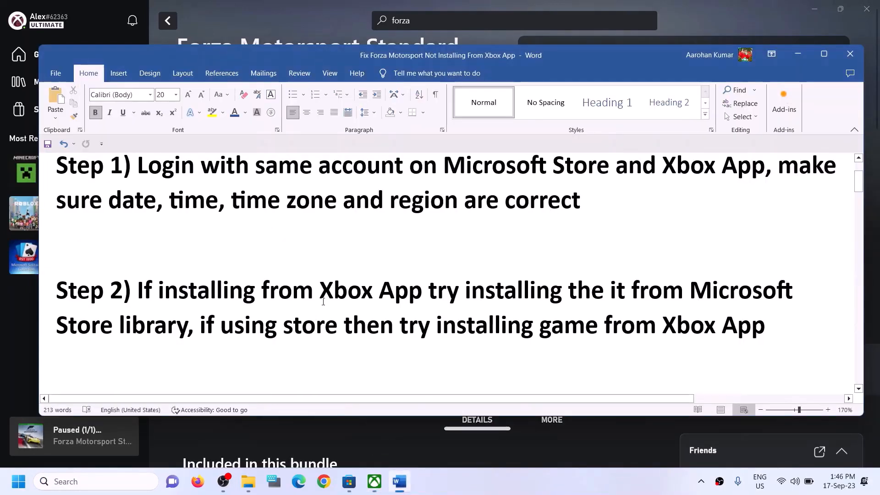
Copy the full Get-AppxPackage command under Step 3 of the troubleshooting document.
{"action": "scroll", "coordinate": [326, 301], "scroll_direction": "down", "scroll_amount": 3}
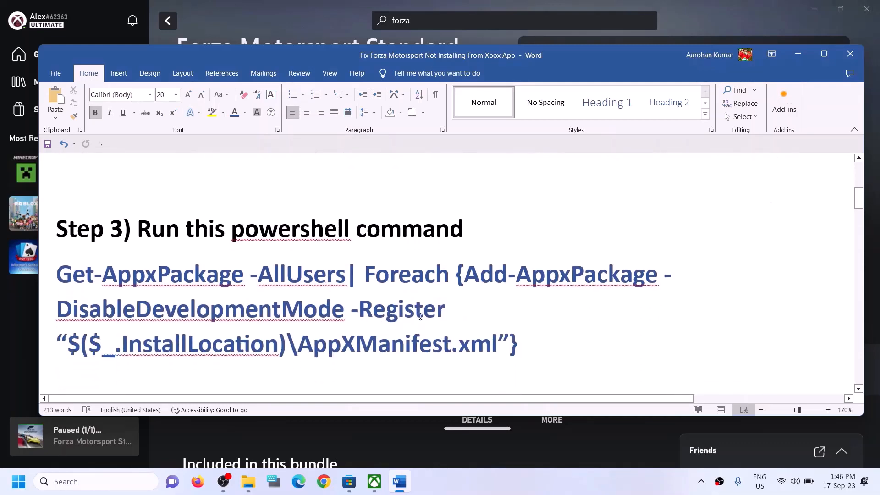
{"action": "left_click_drag", "start_coordinate": [527, 351], "coordinate": [90, 292]}
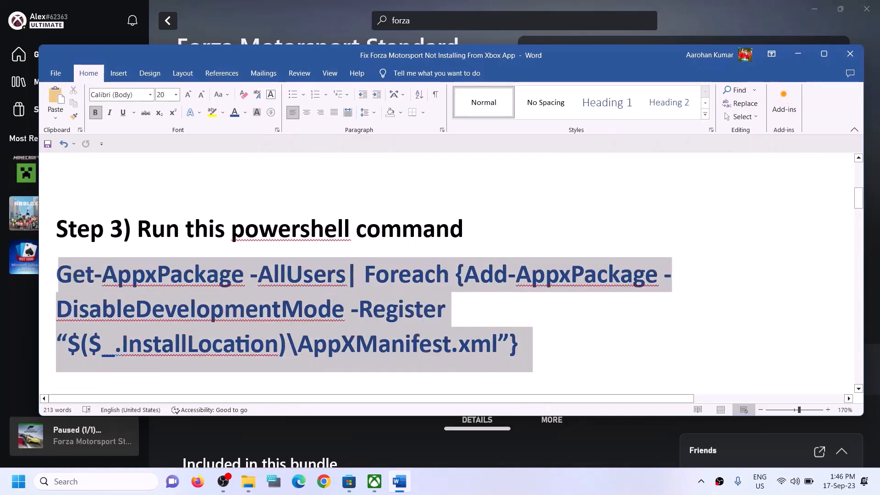
{"action": "right_click", "coordinate": [93, 292]}
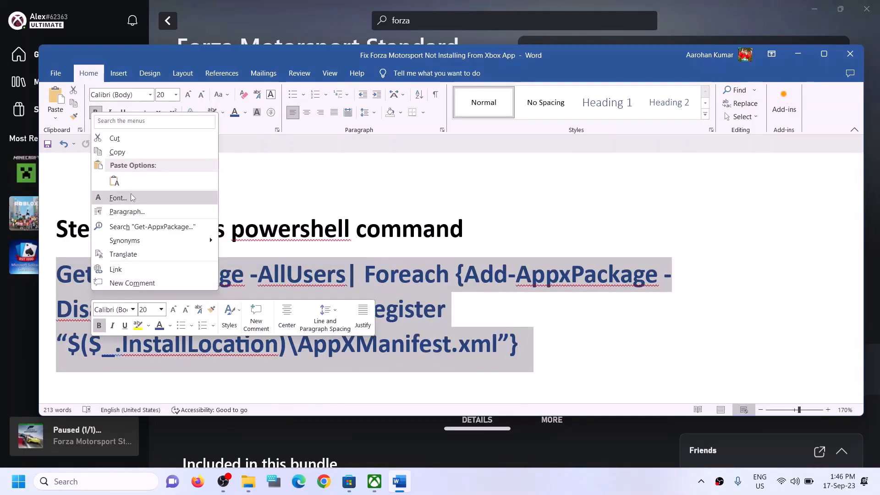
{"action": "left_click", "coordinate": [117, 152]}
Search Windows for "powershell", launch Windows PowerShell as administrator with permission granted, and run the copied Get-AppxPackage command in it.
{"action": "left_click", "coordinate": [90, 482]}
{"action": "type", "text": "po"}
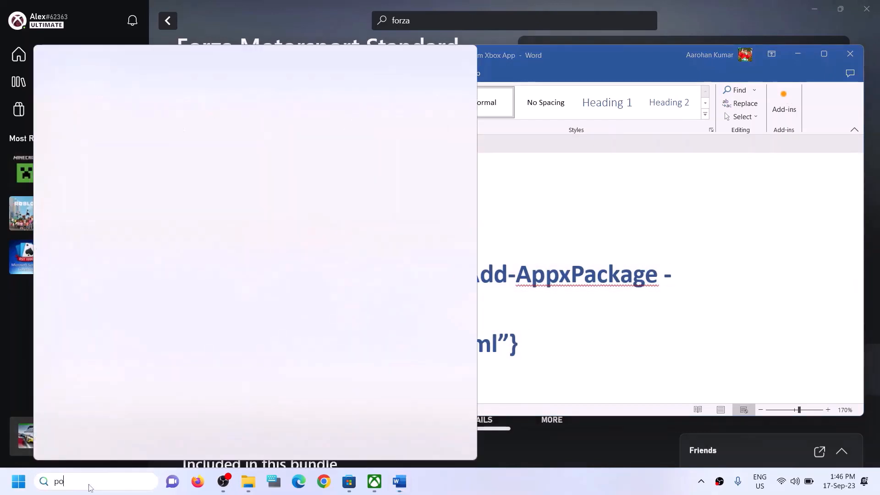
{"action": "type", "text": "wers"}
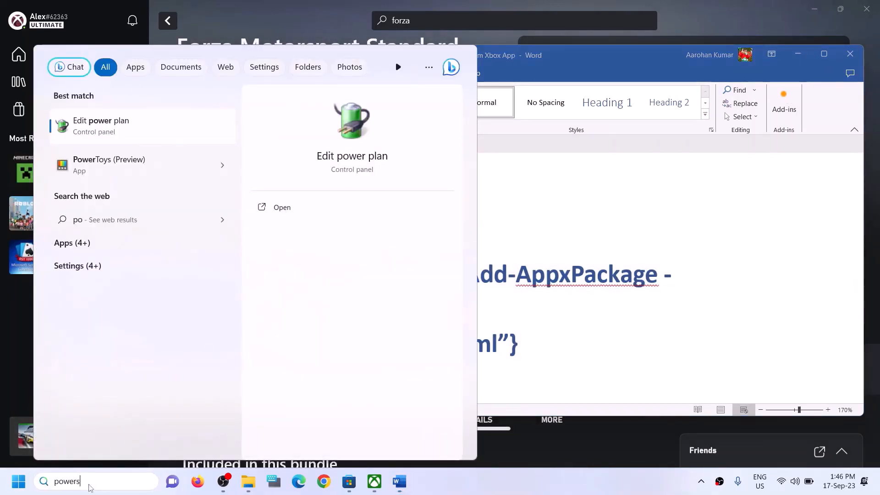
{"action": "type", "text": "hell"}
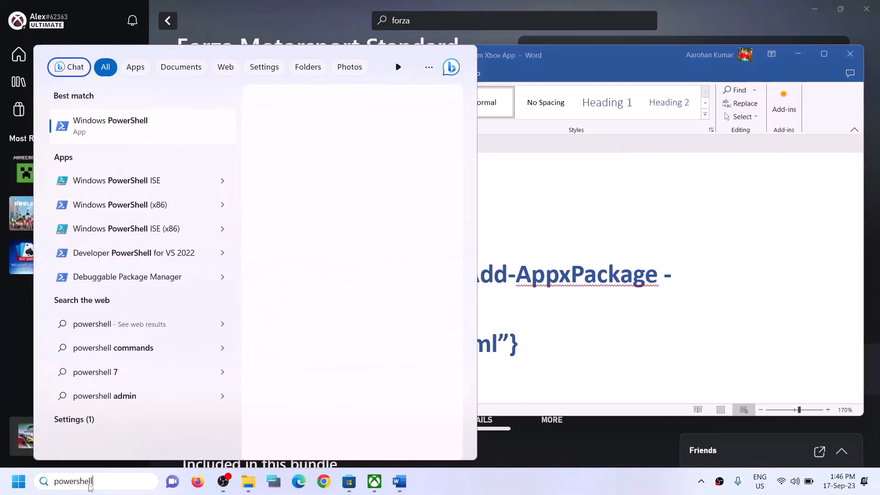
{"action": "right_click", "coordinate": [186, 133]}
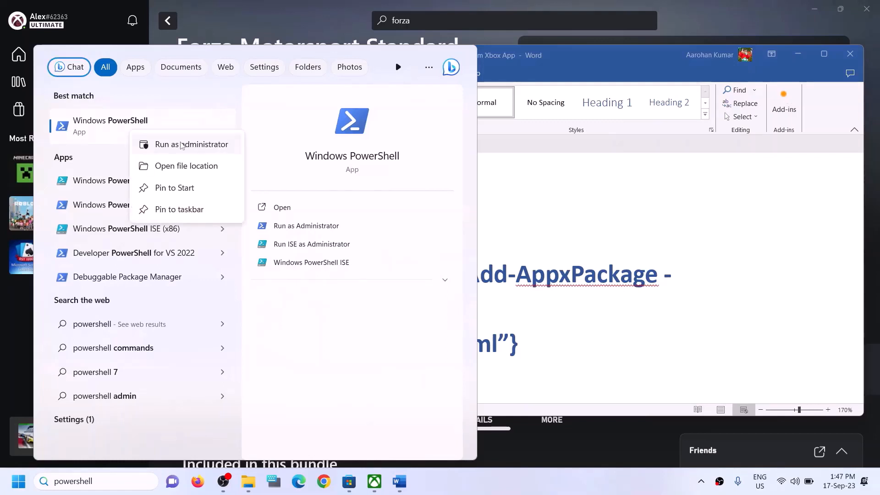
{"action": "left_click", "coordinate": [180, 143]}
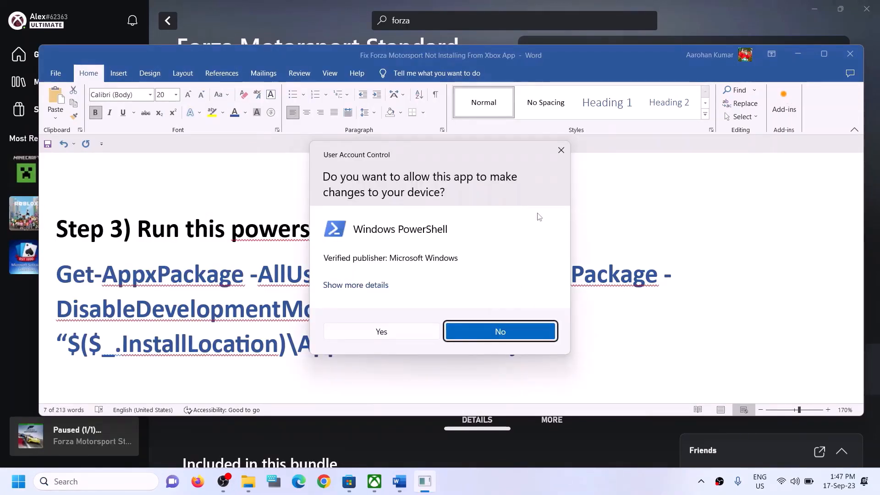
{"action": "left_click", "coordinate": [381, 331]}
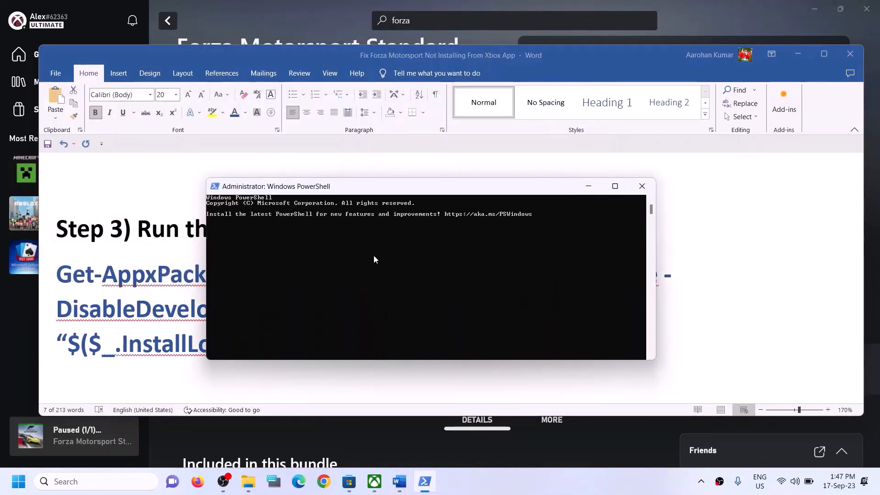
{"action": "key", "text": "ctrl+v"}
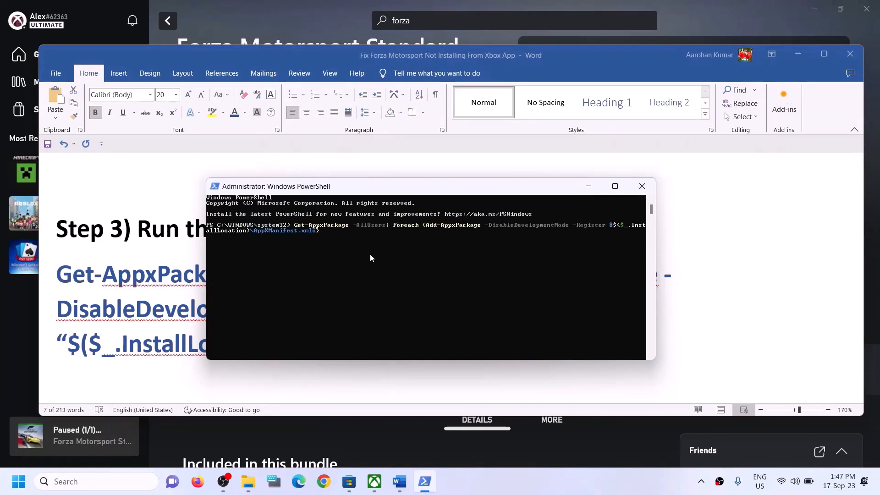
{"action": "key", "text": "Return"}
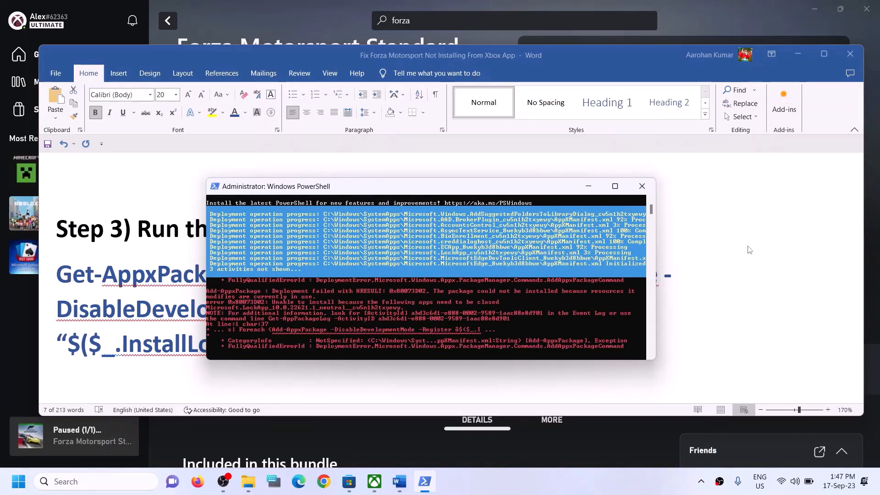
Return to the Word document and highlight the Step 4 text "Delete Microsoft Store Local Cache Files".
{"action": "left_click", "coordinate": [729, 251]}
{"action": "triple_click", "coordinate": [259, 267]}
{"action": "scroll", "coordinate": [271, 286], "scroll_direction": "down", "scroll_amount": 5}
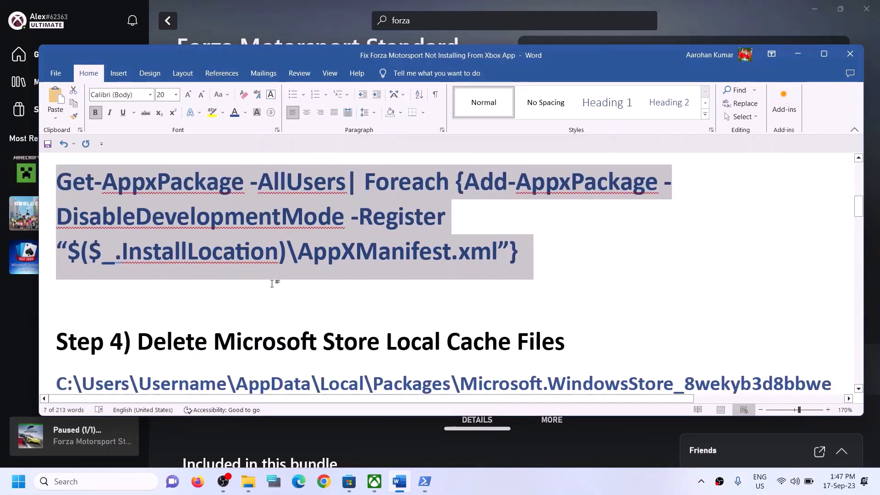
{"action": "scroll", "coordinate": [280, 298], "scroll_direction": "up", "scroll_amount": 1}
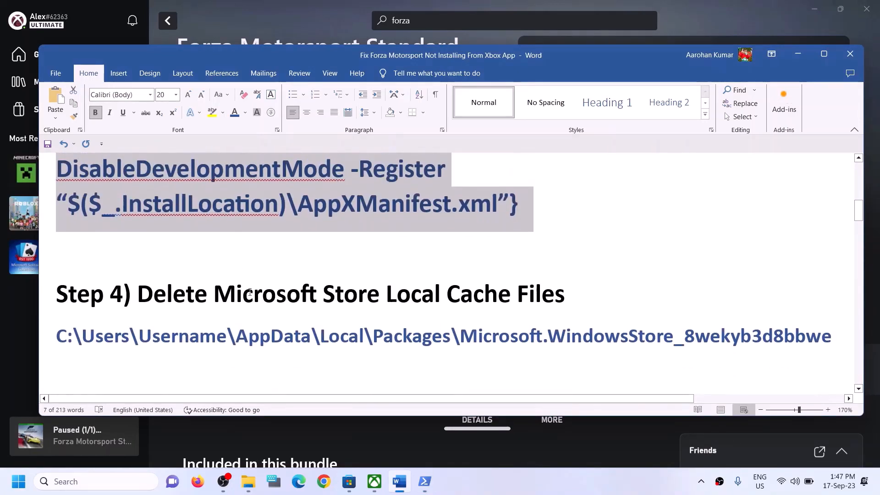
{"action": "left_click_drag", "start_coordinate": [138, 295], "coordinate": [562, 296]}
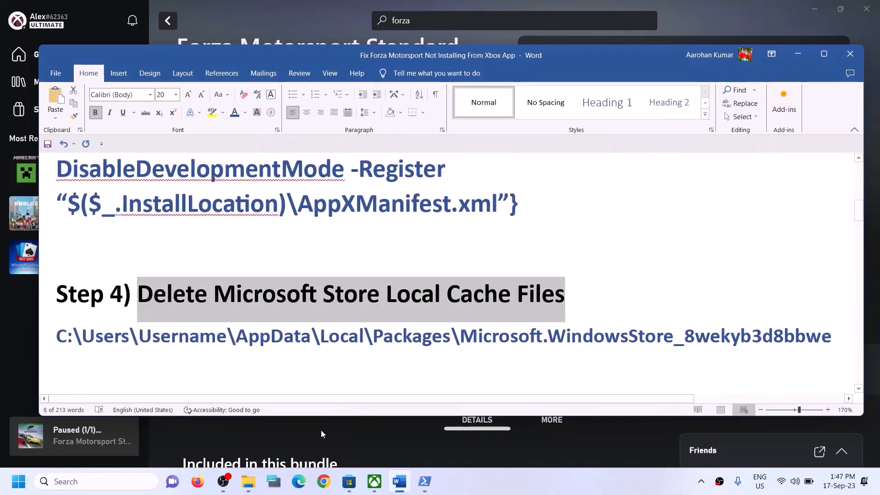
Switch to File Explorer and open the Test user folder under Users on Local Disk (C:).
{"action": "left_click", "coordinate": [259, 474]}
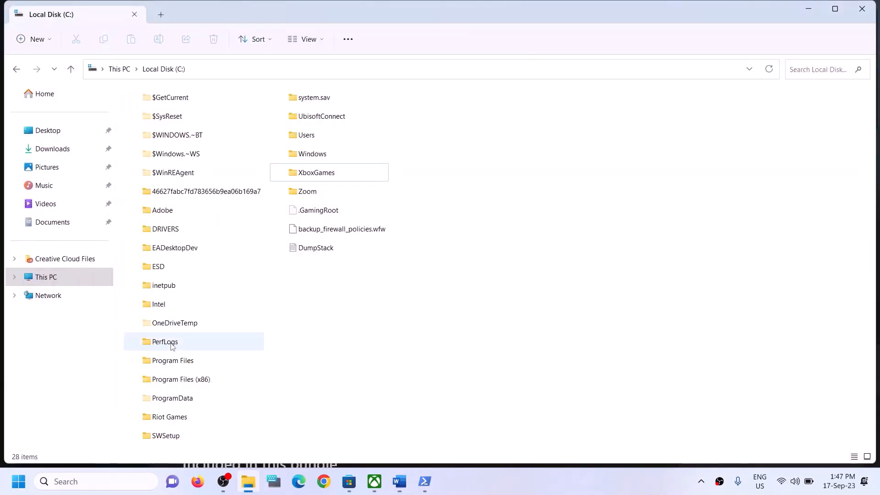
{"action": "left_click", "coordinate": [59, 277]}
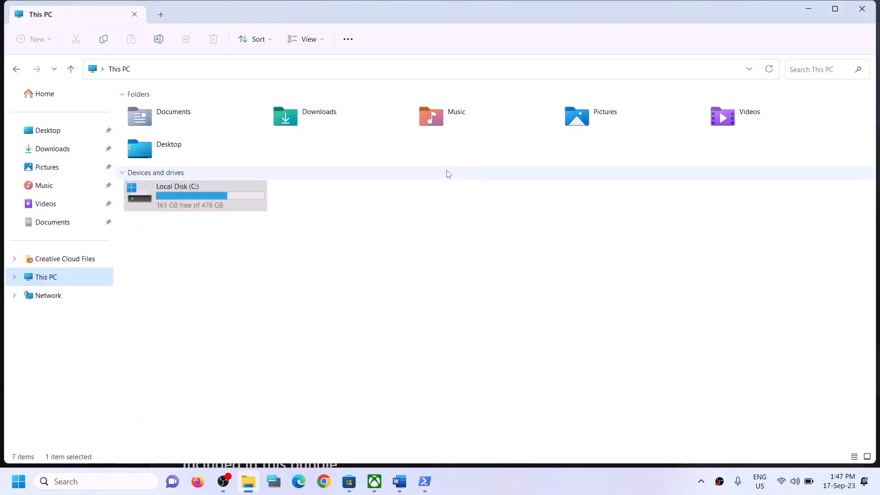
{"action": "double_click", "coordinate": [139, 202]}
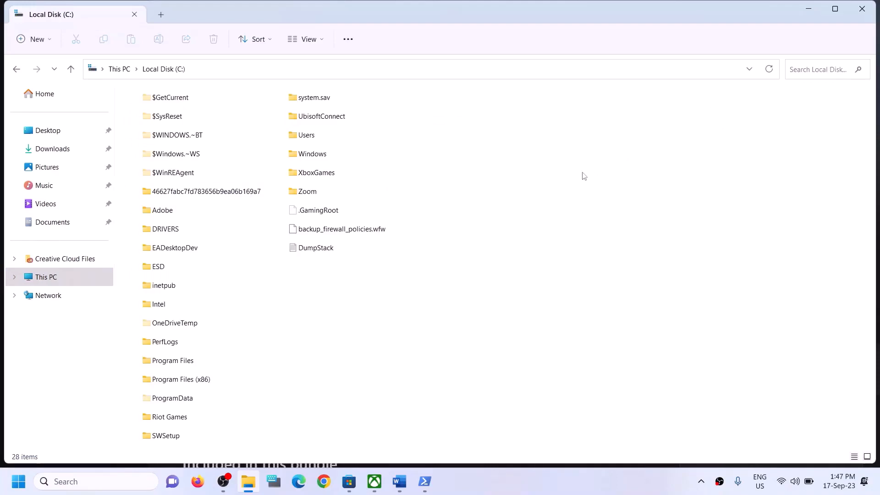
{"action": "left_click", "coordinate": [329, 135]}
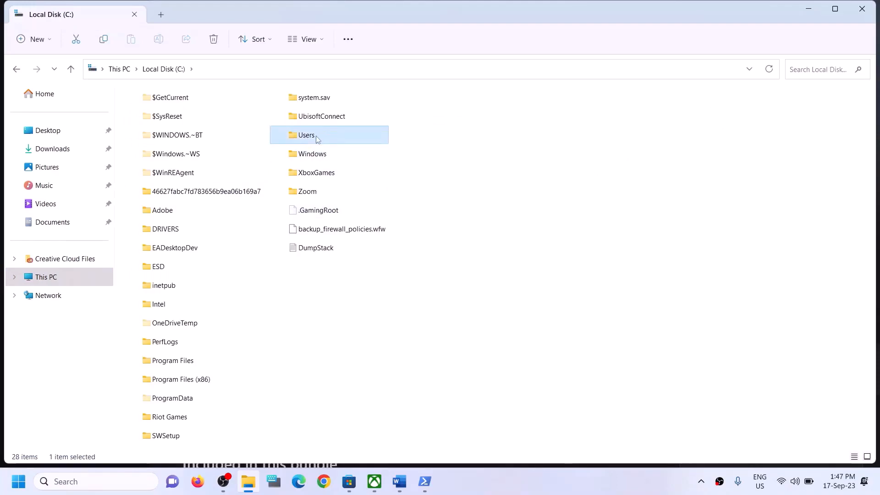
{"action": "double_click", "coordinate": [318, 136]}
{"action": "left_click", "coordinate": [168, 148]}
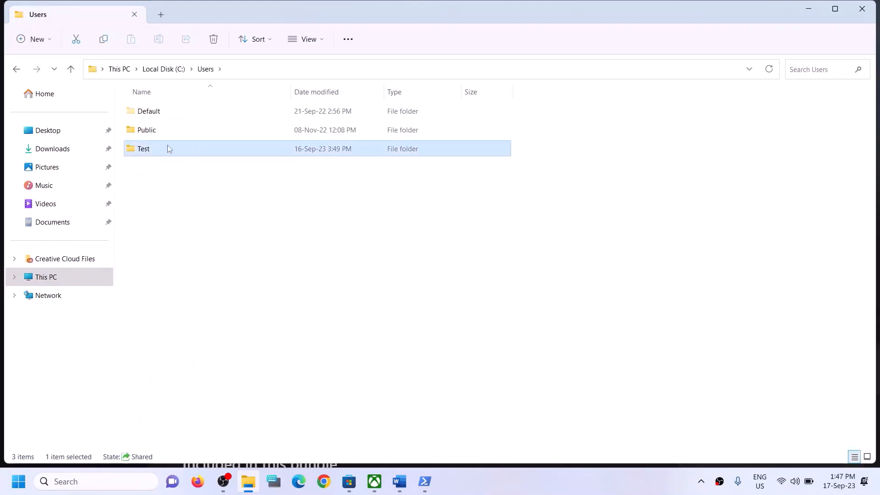
{"action": "double_click", "coordinate": [167, 146]}
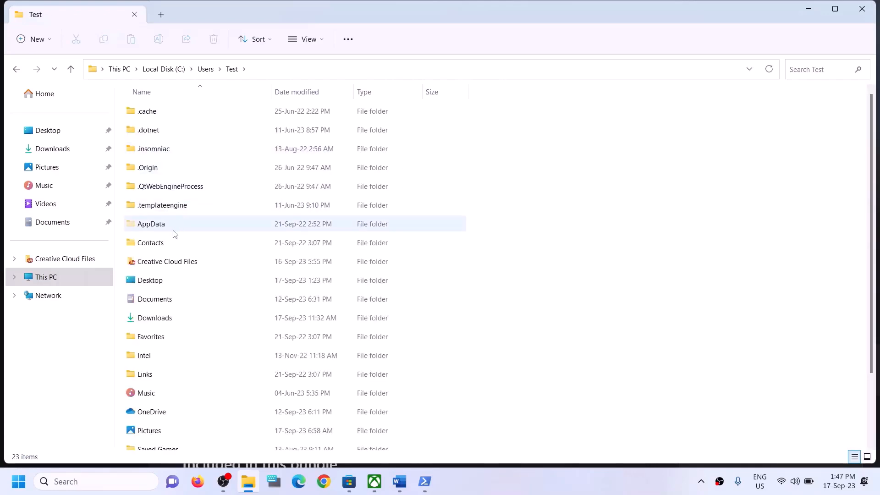
Check the Hidden items display option that controls whether the AppData folder is shown.
{"action": "left_click", "coordinate": [191, 229]}
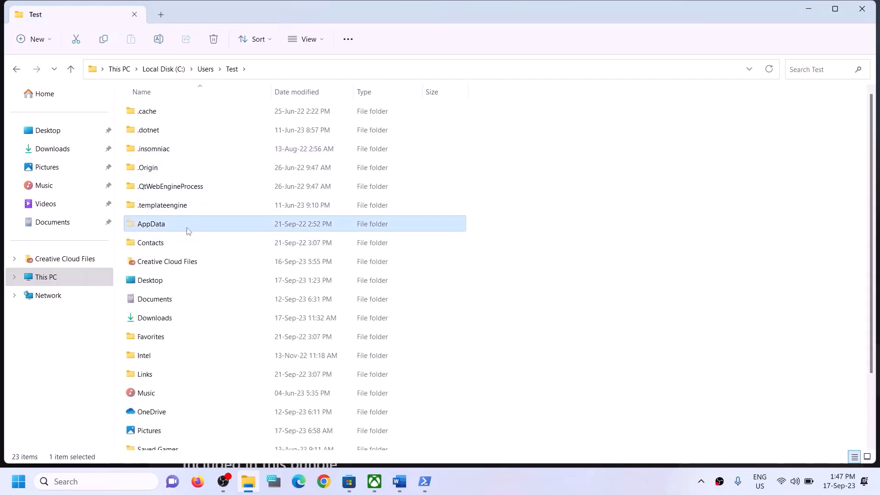
{"action": "left_click", "coordinate": [320, 38]}
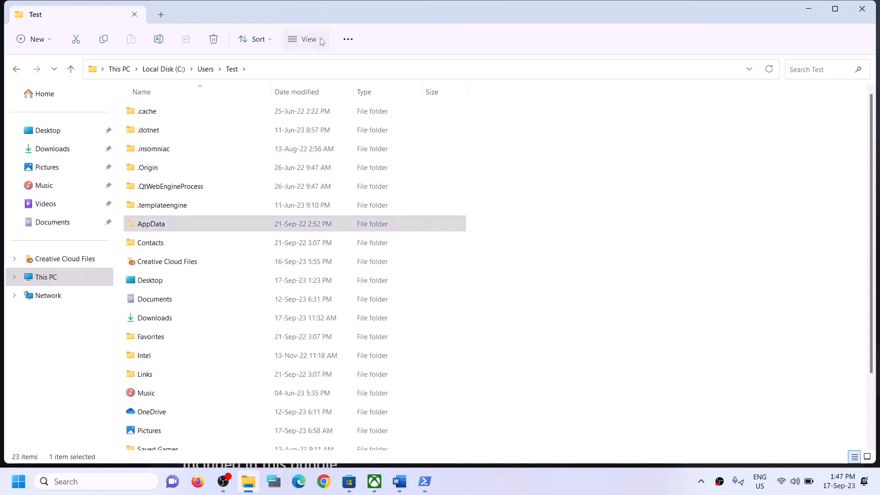
{"action": "mouse_move", "coordinate": [321, 234]}
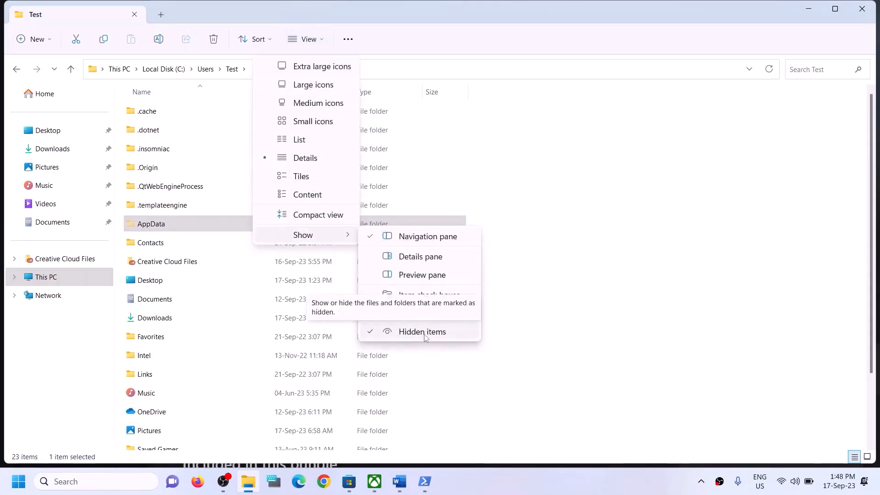
{"action": "left_click", "coordinate": [164, 228]}
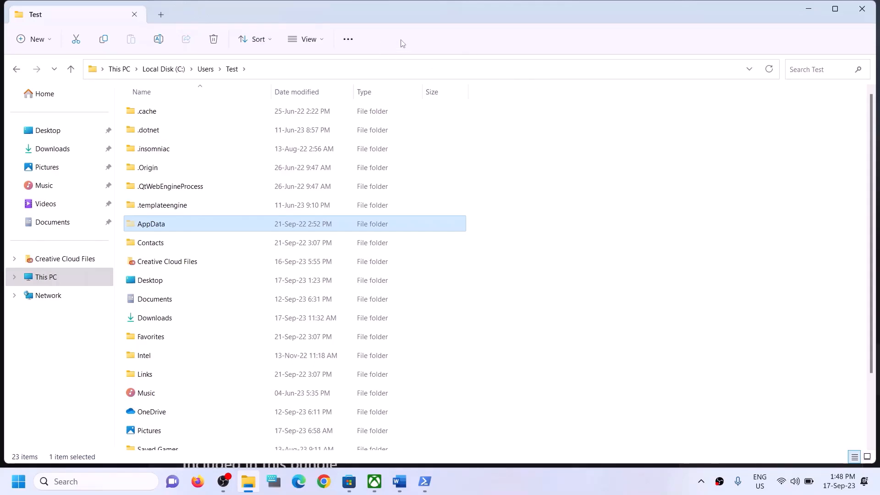
From the Test user folder, open the AppData\Local\Packages folder.
{"action": "left_click", "coordinate": [146, 227]}
{"action": "left_click", "coordinate": [189, 222]}
{"action": "double_click", "coordinate": [188, 222]}
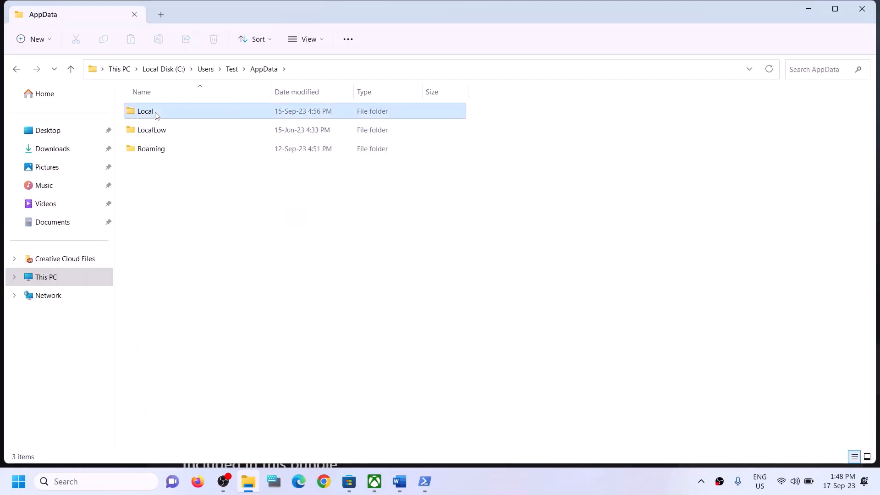
{"action": "left_click", "coordinate": [187, 112]}
{"action": "double_click", "coordinate": [187, 112]}
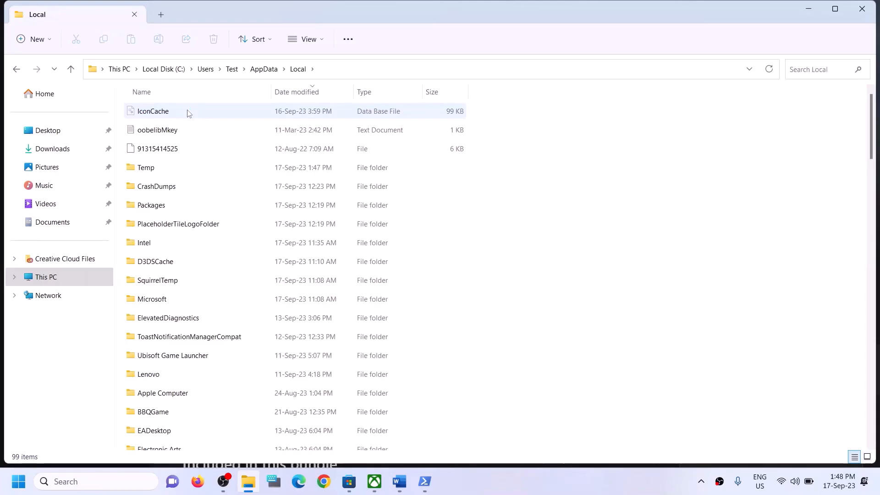
{"action": "left_click", "coordinate": [177, 210]}
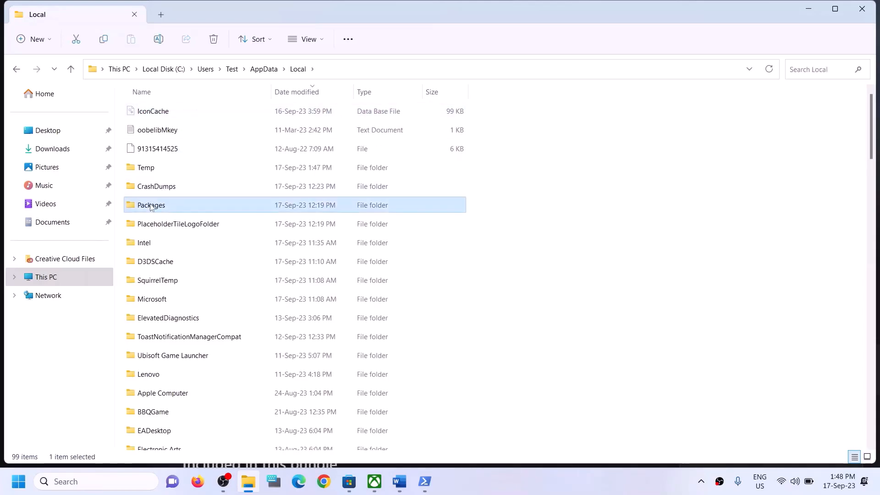
{"action": "double_click", "coordinate": [177, 212]}
Look through the Packages folder for the Microsoft Store package folder, Microsoft.WindowsStore_8wekyb3d8bbwe.
{"action": "left_click", "coordinate": [186, 281]}
{"action": "scroll", "coordinate": [206, 312], "scroll_direction": "down", "scroll_amount": 10}
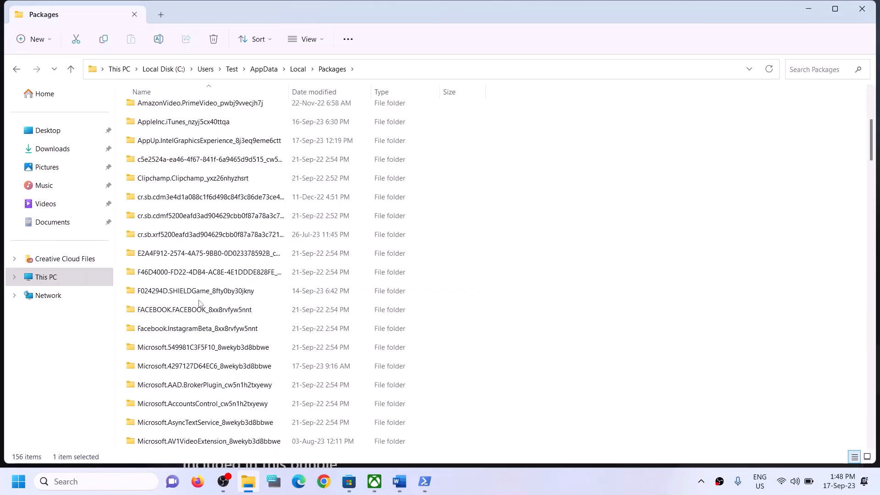
{"action": "scroll", "coordinate": [206, 313], "scroll_direction": "down", "scroll_amount": 20}
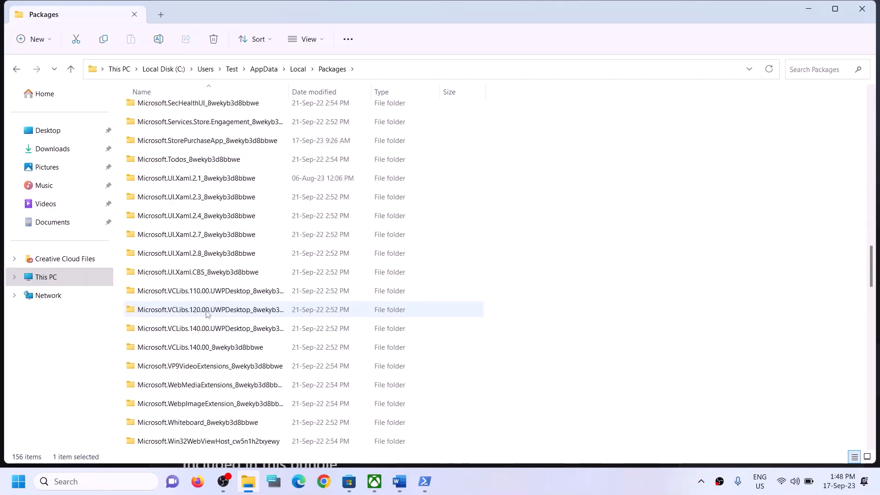
{"action": "scroll", "coordinate": [206, 313], "scroll_direction": "down", "scroll_amount": 10}
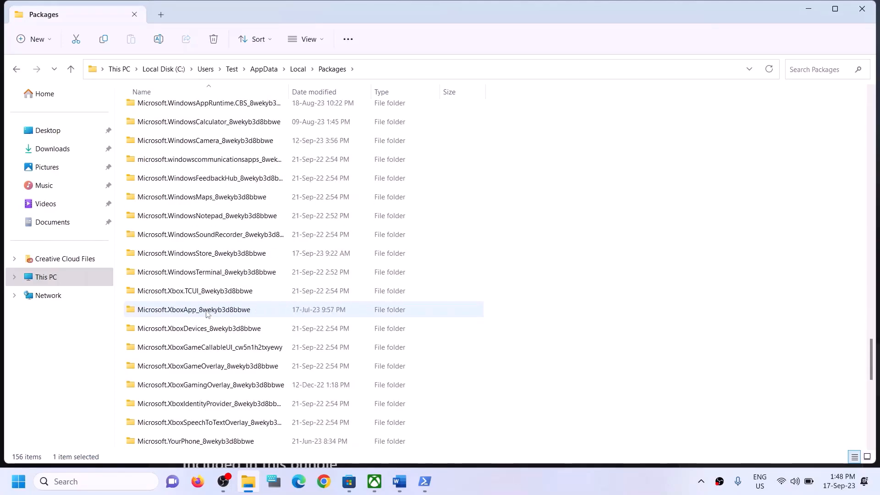
{"action": "scroll", "coordinate": [224, 313], "scroll_direction": "down", "scroll_amount": 3}
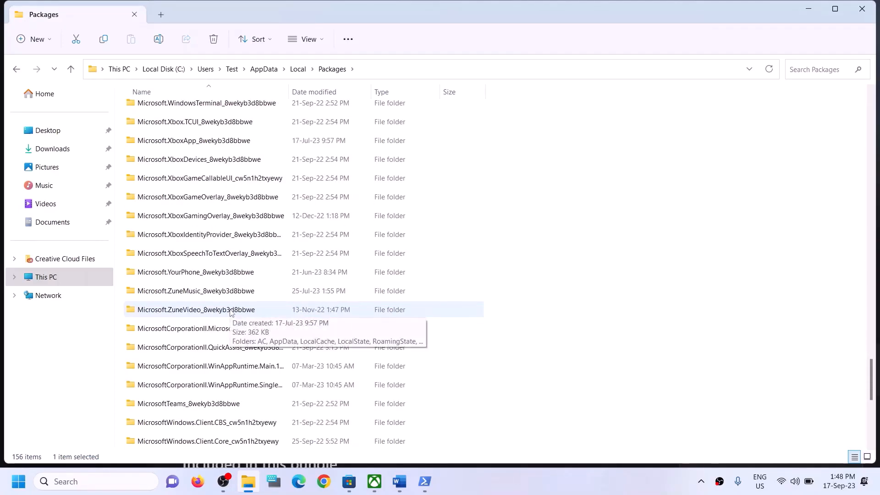
{"action": "scroll", "coordinate": [230, 311], "scroll_direction": "up", "scroll_amount": 1}
{"action": "scroll", "coordinate": [230, 312], "scroll_direction": "down", "scroll_amount": 5}
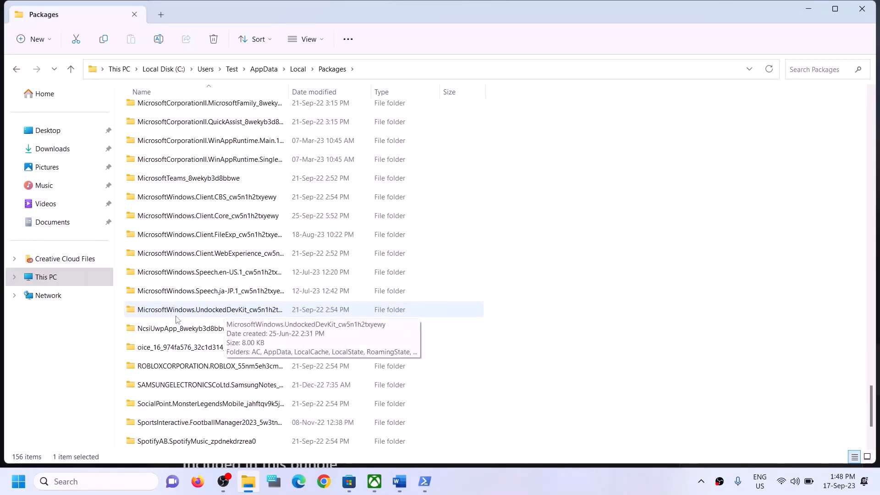
{"action": "scroll", "coordinate": [208, 349], "scroll_direction": "down", "scroll_amount": 2}
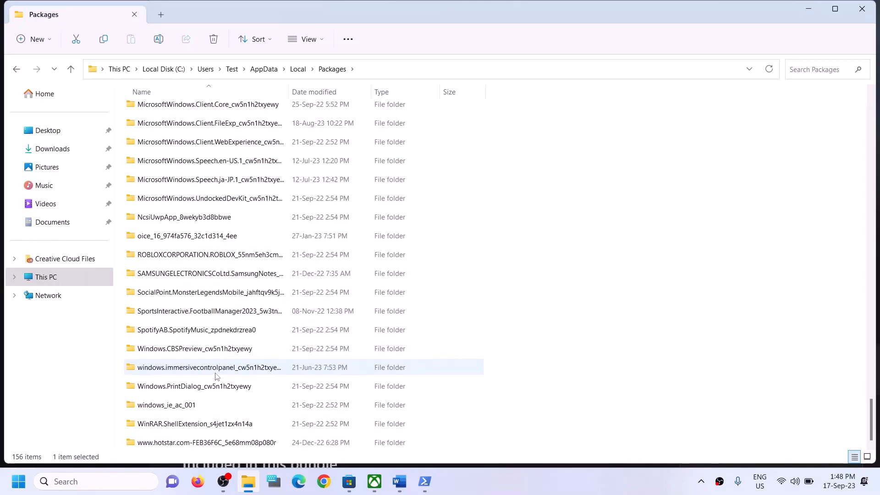
{"action": "scroll", "coordinate": [207, 345], "scroll_direction": "up", "scroll_amount": 1}
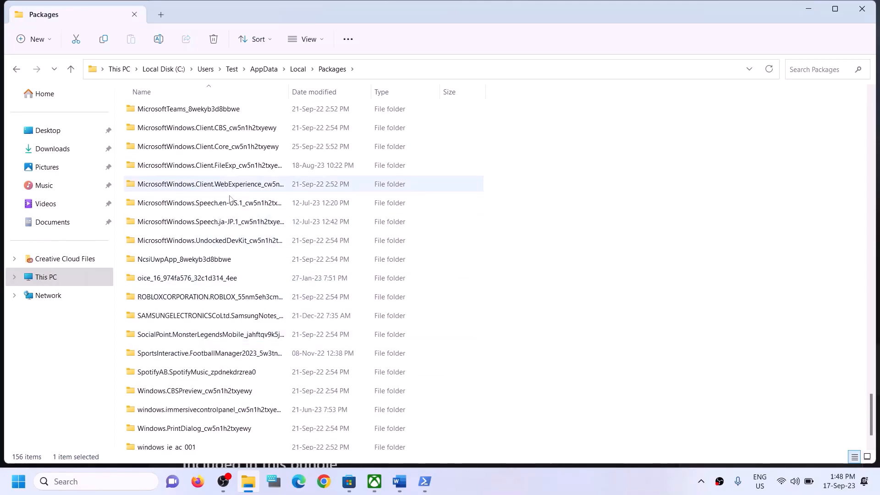
{"action": "scroll", "coordinate": [232, 203], "scroll_direction": "up", "scroll_amount": 2}
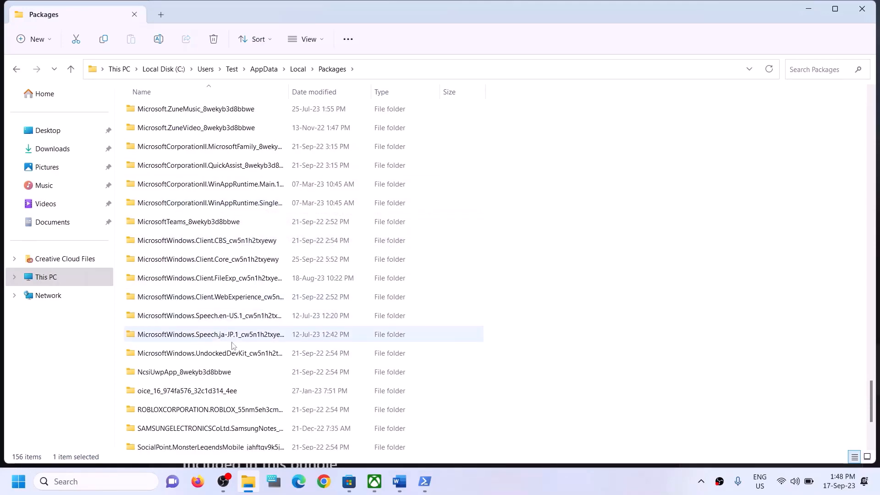
{"action": "left_click", "coordinate": [219, 357]}
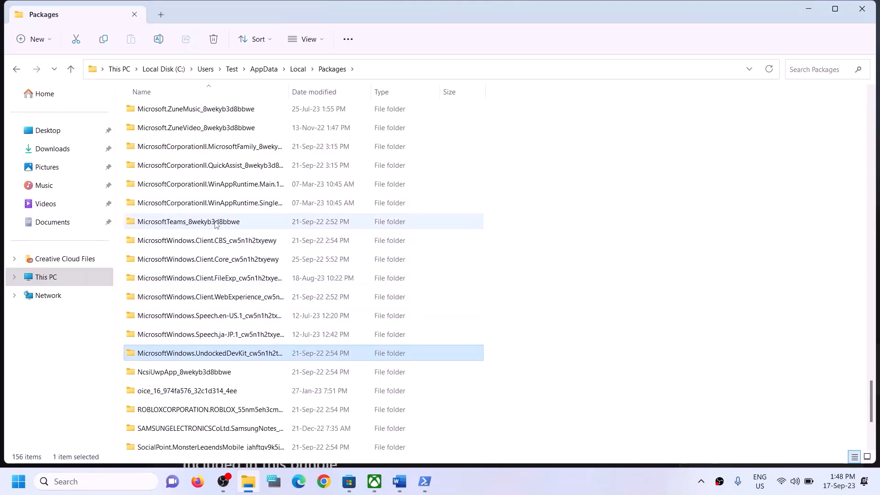
{"action": "left_click", "coordinate": [218, 236]}
{"action": "left_click", "coordinate": [226, 298]}
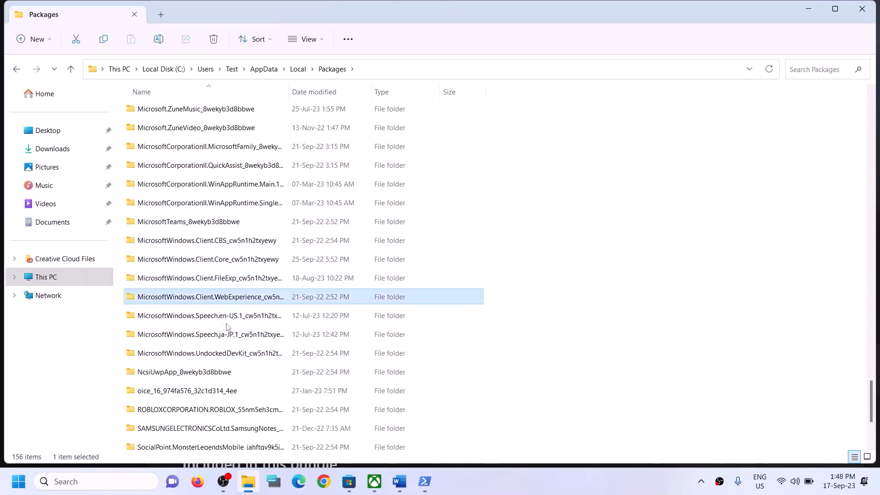
{"action": "left_click", "coordinate": [231, 325]}
{"action": "scroll", "coordinate": [232, 330], "scroll_direction": "down", "scroll_amount": 1}
{"action": "scroll", "coordinate": [234, 332], "scroll_direction": "up", "scroll_amount": 2}
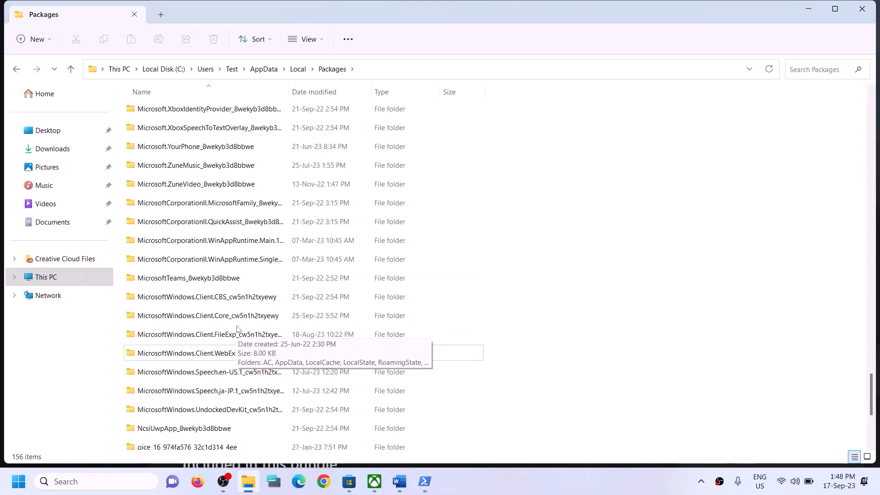
{"action": "scroll", "coordinate": [228, 242], "scroll_direction": "up", "scroll_amount": 1}
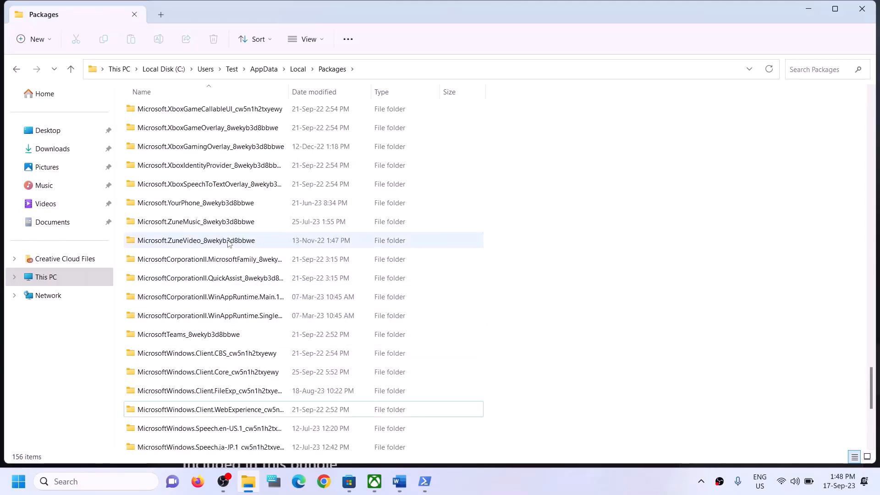
{"action": "scroll", "coordinate": [228, 241], "scroll_direction": "up", "scroll_amount": 4}
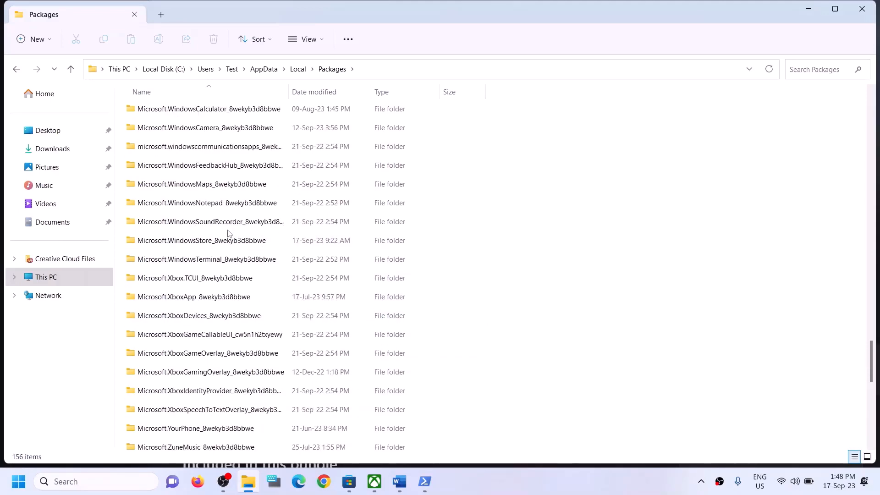
Open the Microsoft.WindowsStore_8wekyb3d8bbwe folder inside Packages.
{"action": "left_click", "coordinate": [203, 240]}
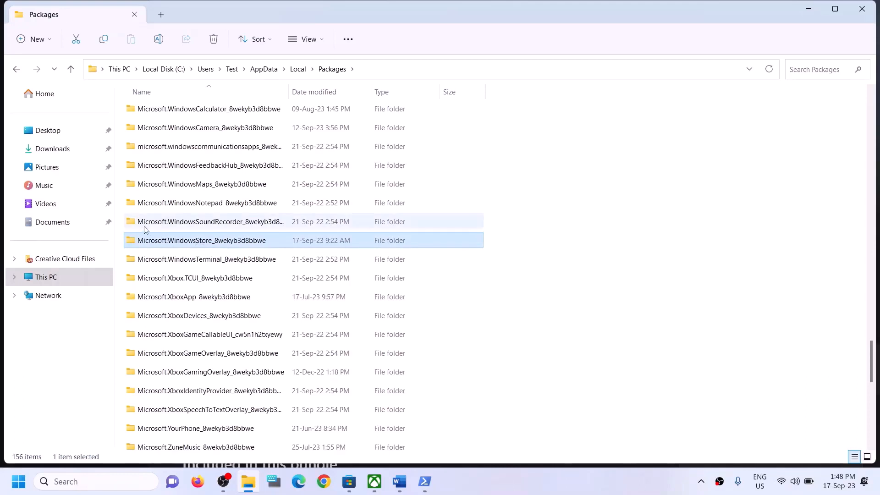
{"action": "mouse_move", "coordinate": [166, 247]}
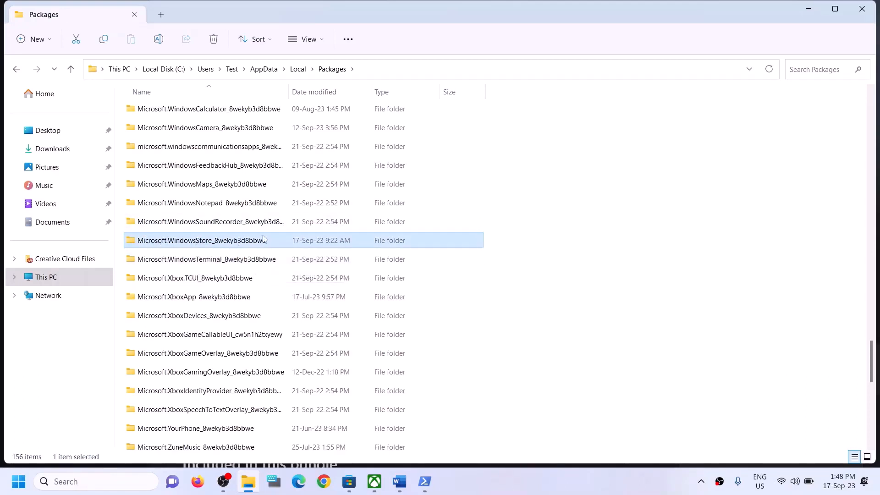
{"action": "double_click", "coordinate": [183, 242]}
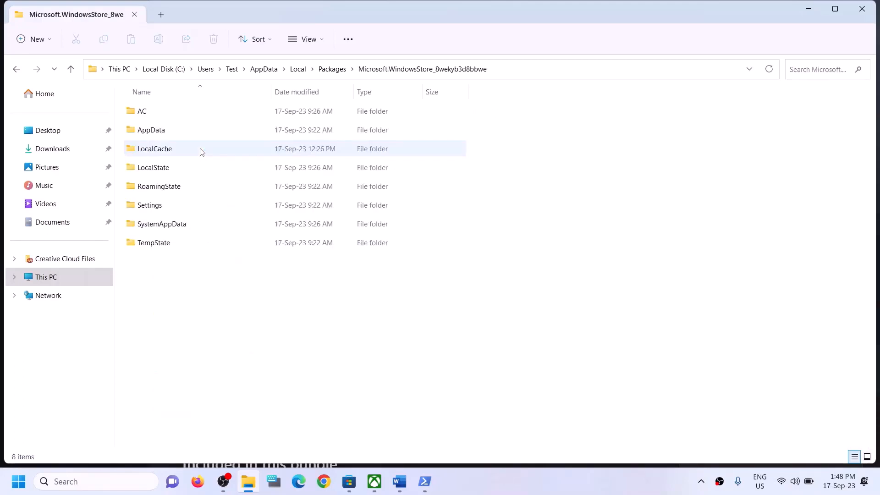
Delete the LocalCache folder from the Microsoft Store package folder and close File Explorer.
{"action": "left_click", "coordinate": [150, 154]}
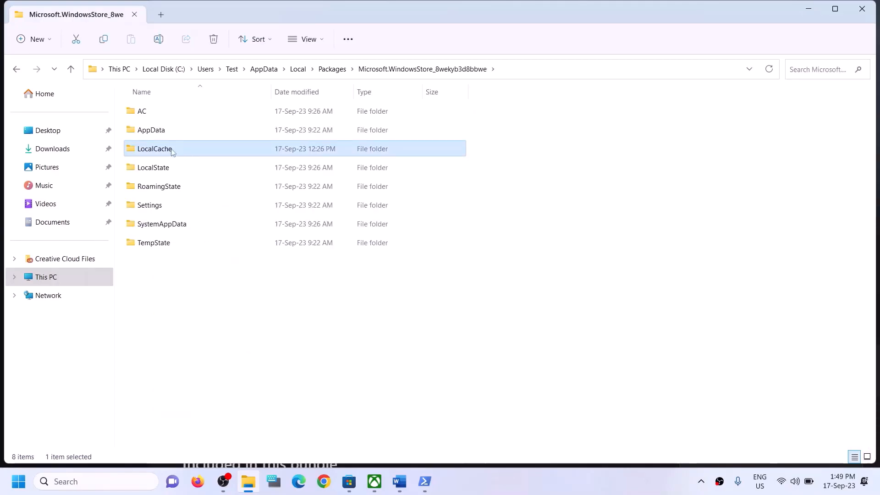
{"action": "right_click", "coordinate": [171, 149]}
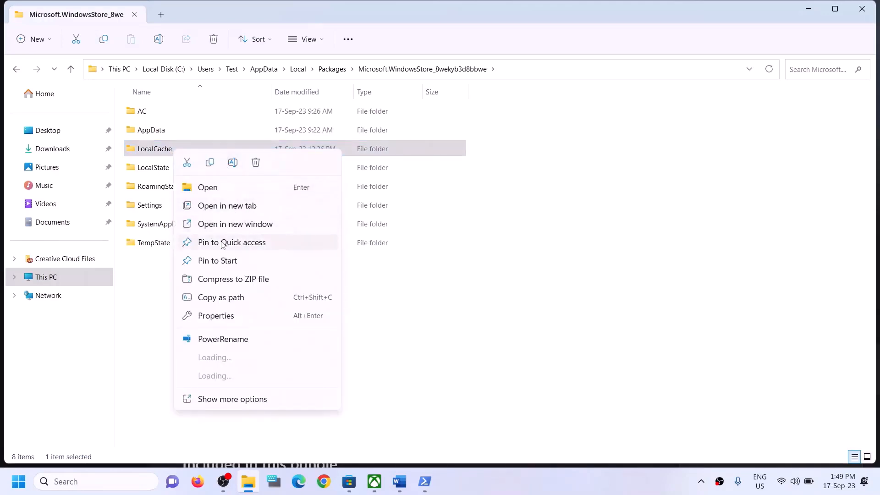
{"action": "left_click", "coordinate": [255, 163]}
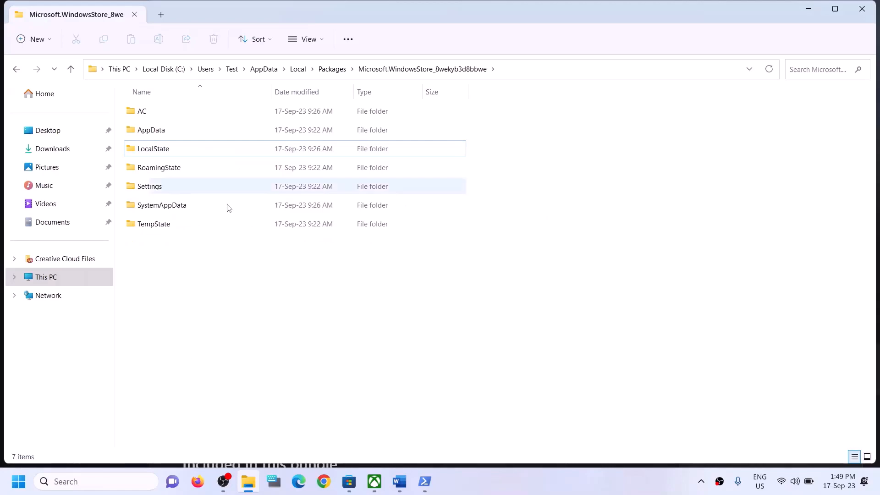
{"action": "left_click", "coordinate": [858, 16]}
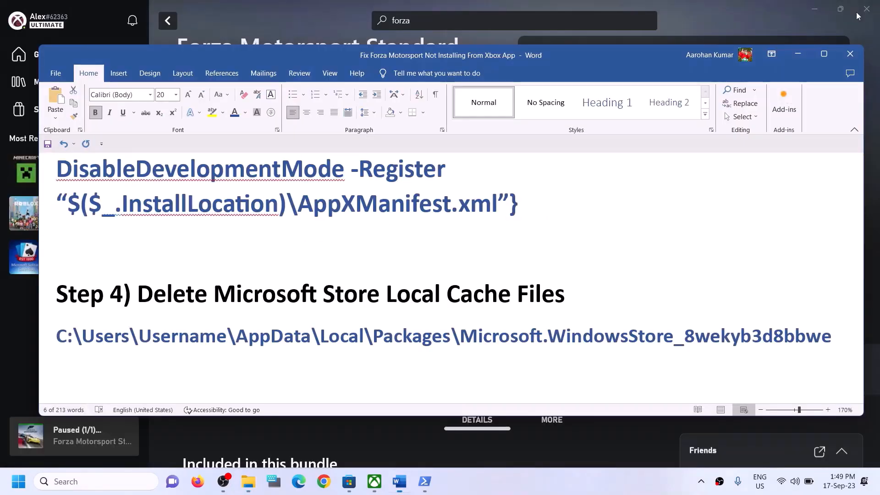
In the Word document, highlight the Step 5 text "Repair/reset Xbox App/Store".
{"action": "scroll", "coordinate": [181, 323], "scroll_direction": "down", "scroll_amount": 3}
{"action": "scroll", "coordinate": [182, 324], "scroll_direction": "up", "scroll_amount": 2}
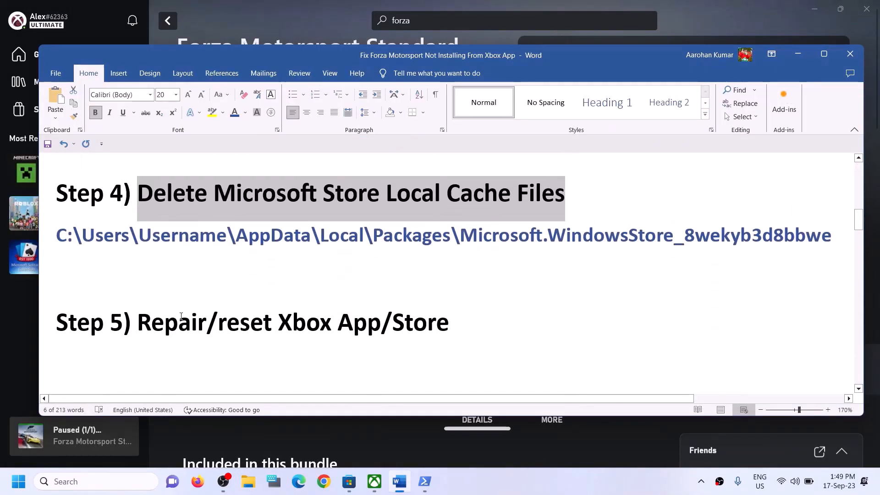
{"action": "left_click_drag", "start_coordinate": [138, 331], "coordinate": [449, 332]}
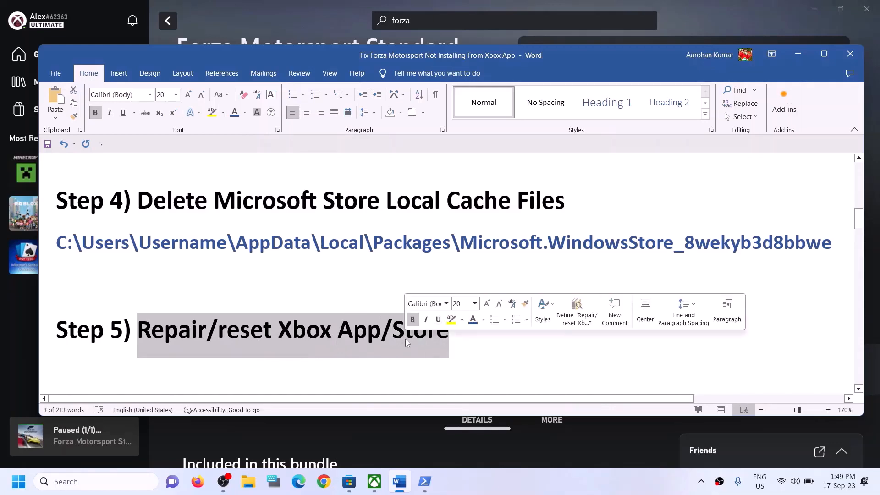
Search Windows for "xbox" and open the Xbox app's settings page.
{"action": "left_click", "coordinate": [122, 483]}
{"action": "type", "text": "xbox"}
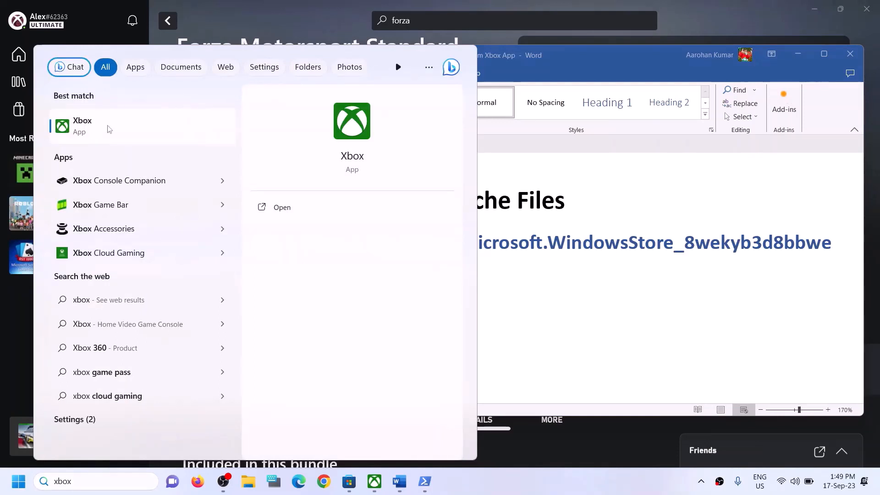
{"action": "right_click", "coordinate": [109, 129]}
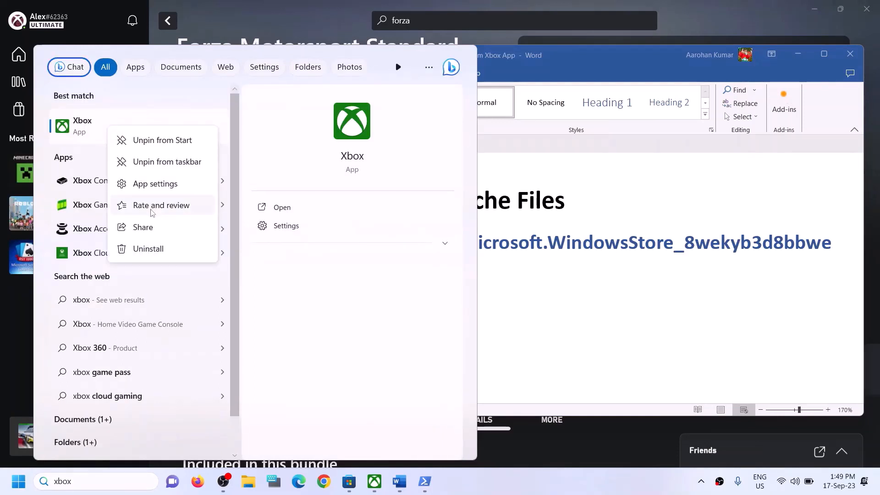
{"action": "left_click", "coordinate": [153, 184]}
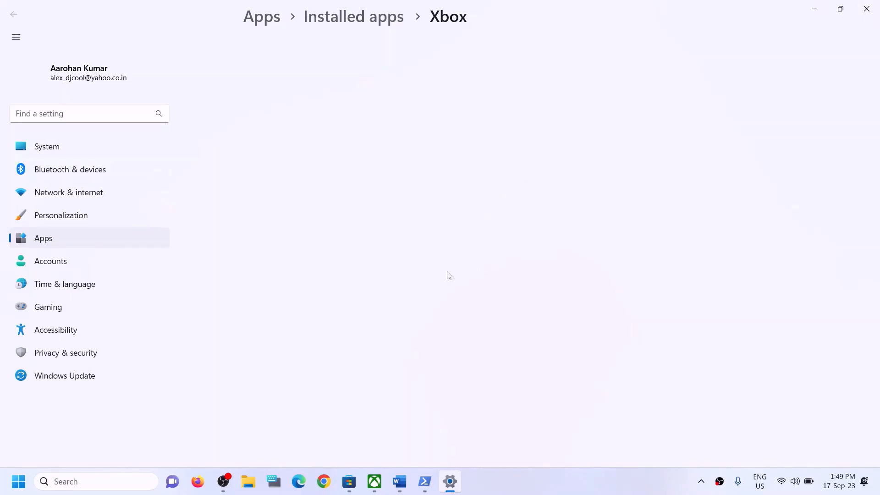
Repair the Xbox app, then reset it and confirm deleting its data.
{"action": "scroll", "coordinate": [403, 275], "scroll_direction": "down", "scroll_amount": 3}
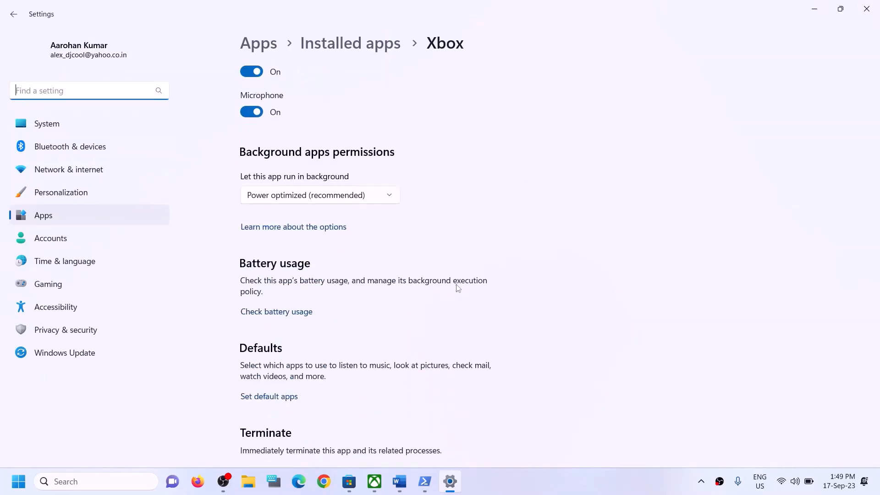
{"action": "scroll", "coordinate": [426, 302], "scroll_direction": "down", "scroll_amount": 8}
{"action": "scroll", "coordinate": [348, 233], "scroll_direction": "up", "scroll_amount": 3}
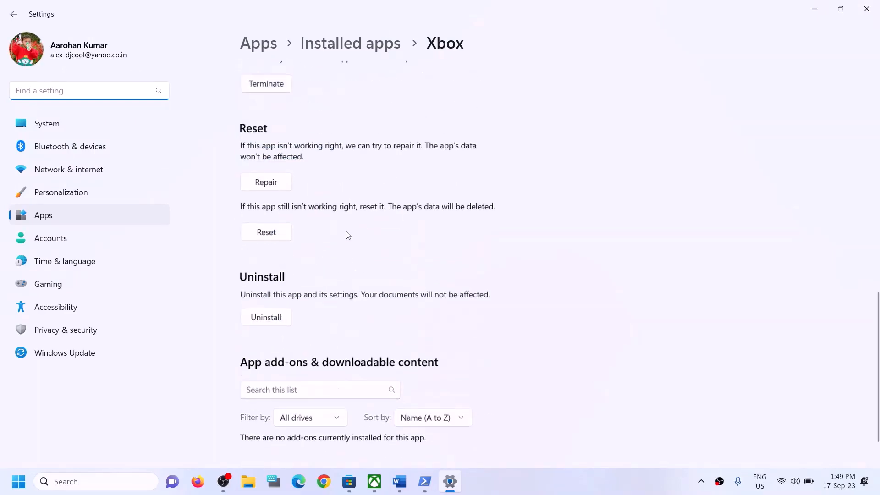
{"action": "left_click", "coordinate": [277, 269]}
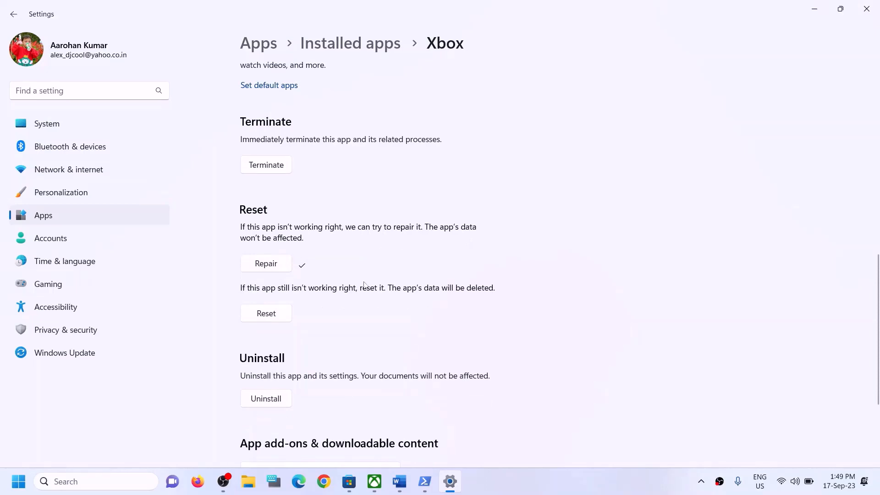
{"action": "left_click", "coordinate": [270, 321]}
{"action": "left_click", "coordinate": [317, 286]}
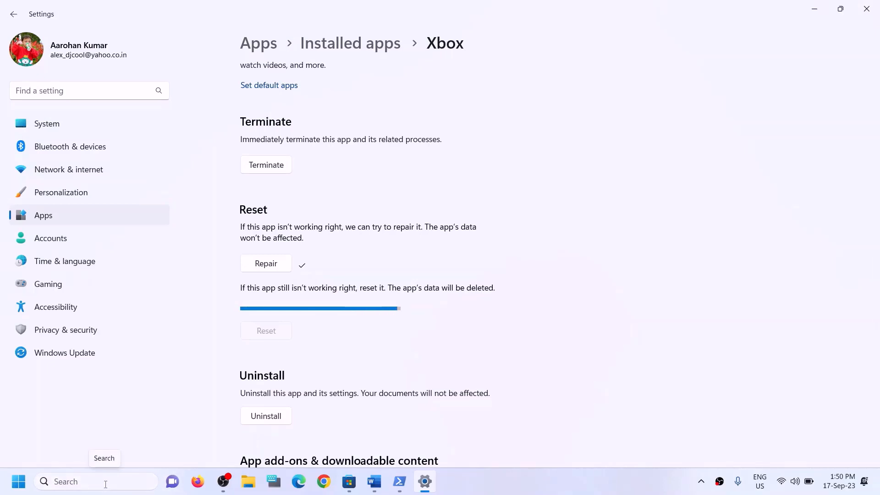
Search Windows for "store", open the Microsoft Store app's settings page, and start its repair.
{"action": "left_click", "coordinate": [106, 484]}
{"action": "type", "text": "sto"}
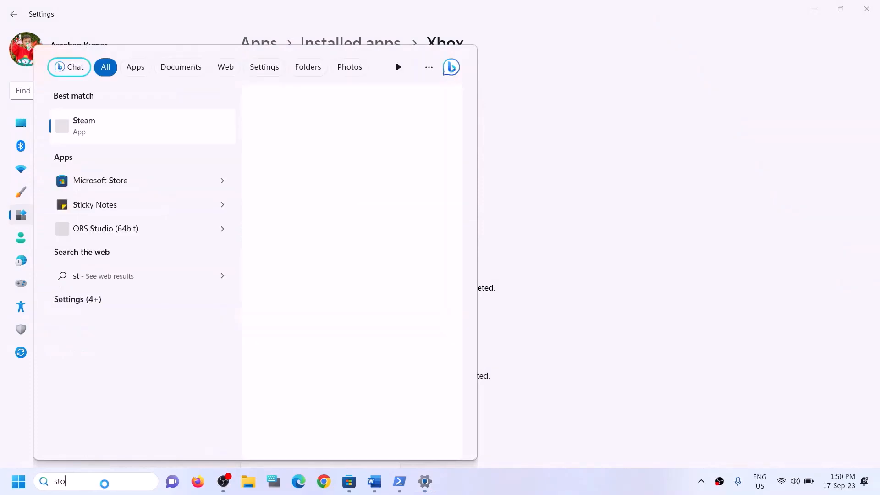
{"action": "type", "text": "re"}
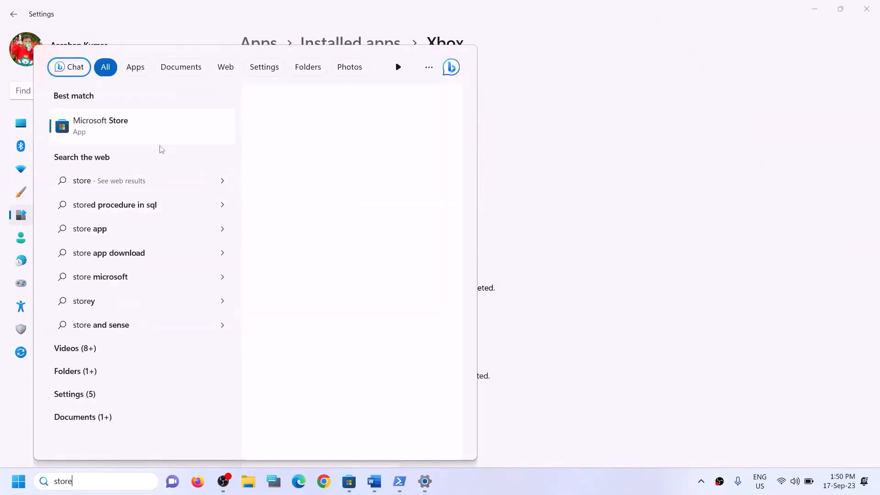
{"action": "right_click", "coordinate": [135, 141]}
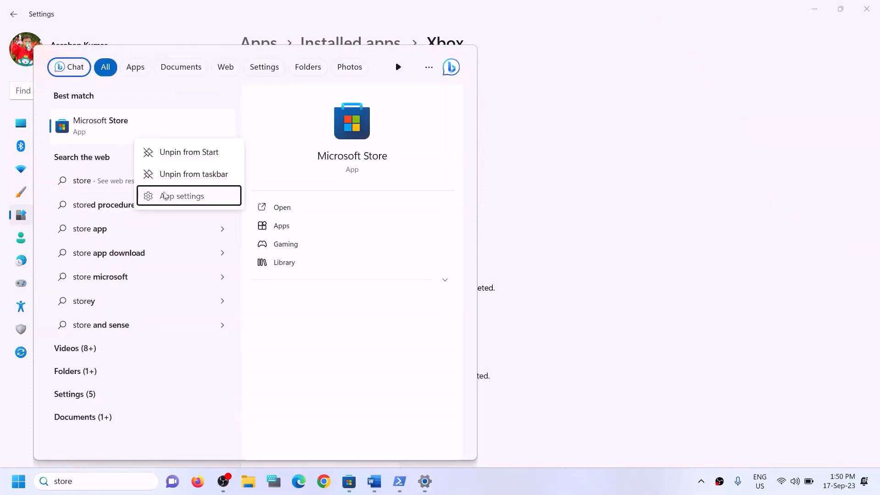
{"action": "left_click", "coordinate": [165, 196]}
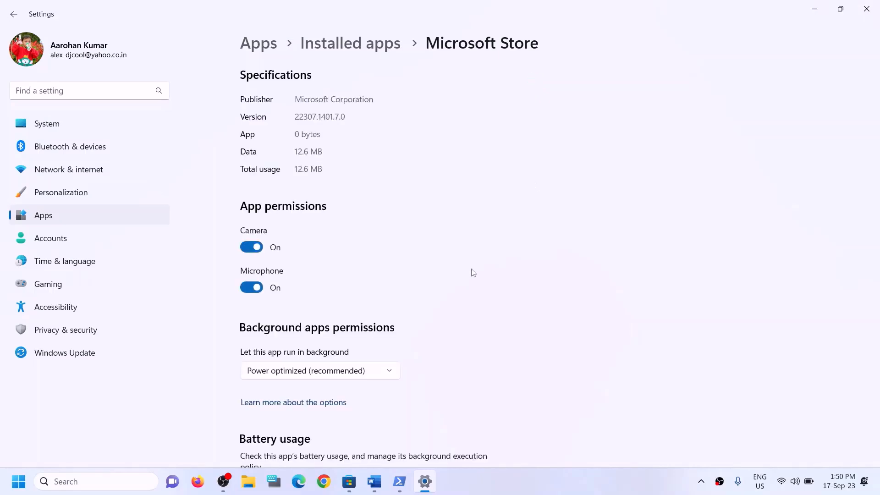
{"action": "scroll", "coordinate": [387, 345], "scroll_direction": "down", "scroll_amount": 10}
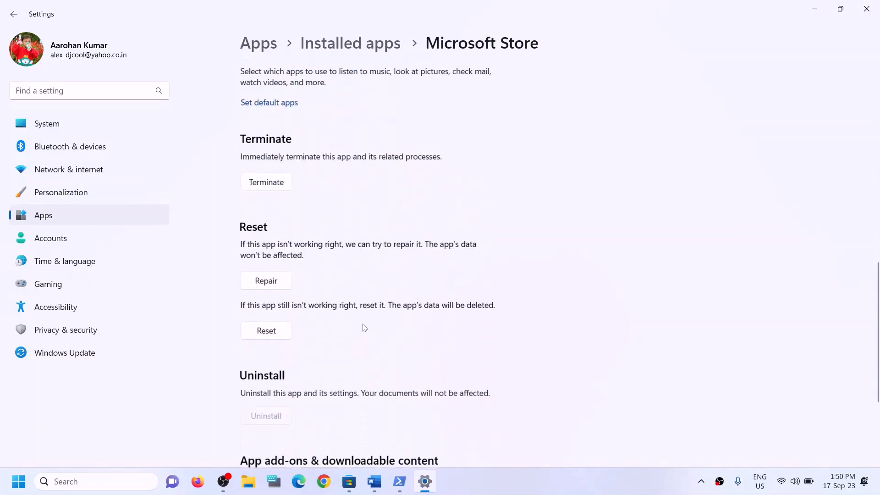
{"action": "left_click", "coordinate": [266, 275]}
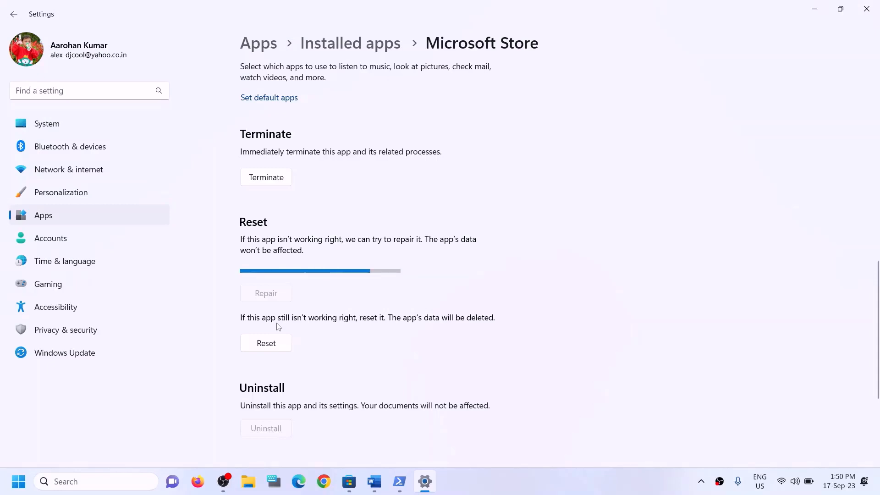
Reset the Microsoft Store app and confirm deleting its data.
{"action": "left_click", "coordinate": [290, 323]}
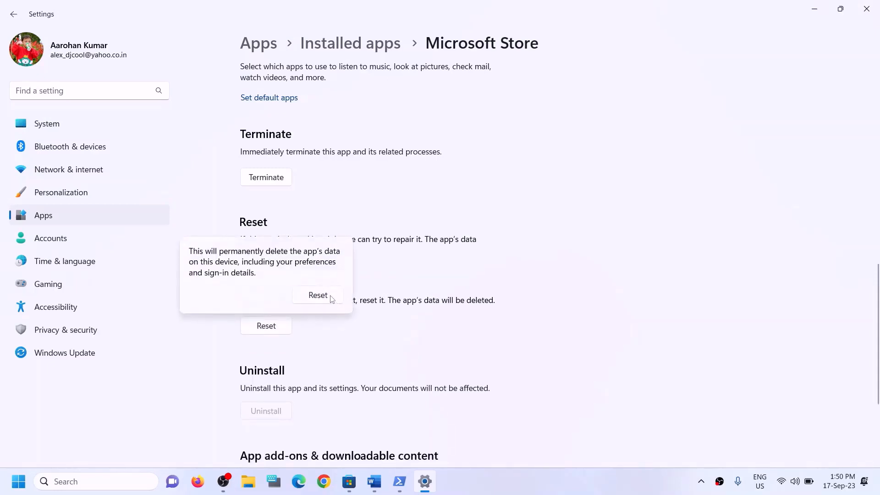
{"action": "left_click", "coordinate": [333, 298]}
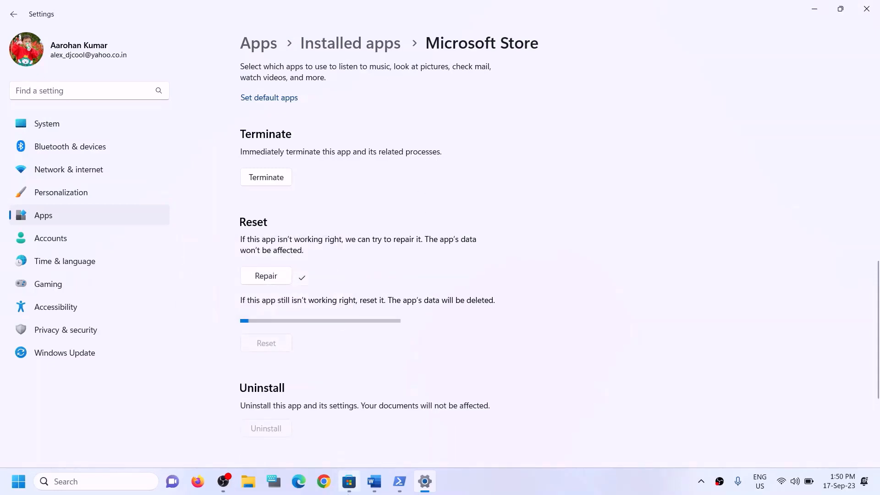
In the Word document, highlight the Step 6 text "Update Xbox App/Store from store library".
{"action": "left_click", "coordinate": [382, 483]}
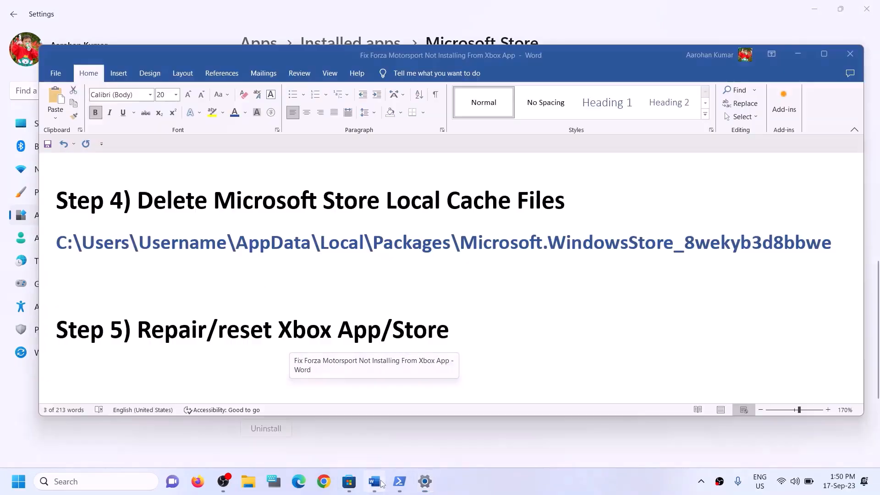
{"action": "scroll", "coordinate": [274, 317], "scroll_direction": "down", "scroll_amount": 3}
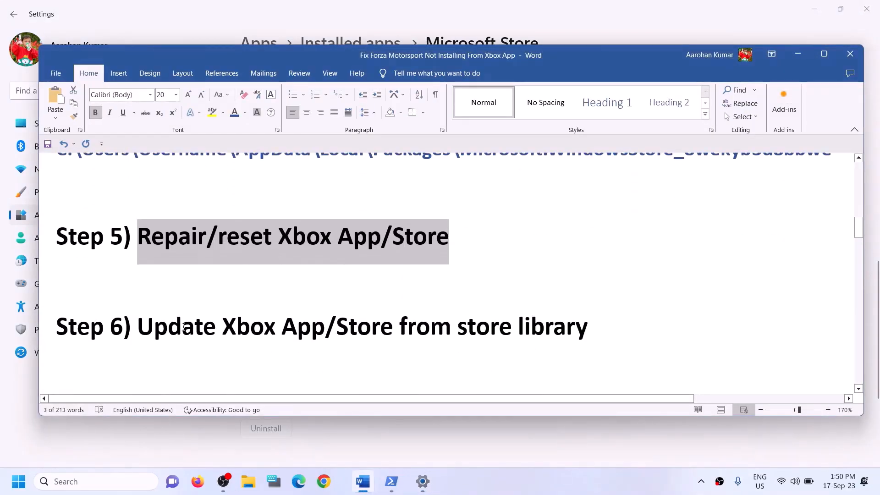
{"action": "left_click_drag", "start_coordinate": [137, 326], "coordinate": [343, 328]}
{"action": "left_click_drag", "start_coordinate": [358, 328], "coordinate": [589, 328]}
Search Windows for "store" and launch the Microsoft Store app.
{"action": "left_click", "coordinate": [115, 476]}
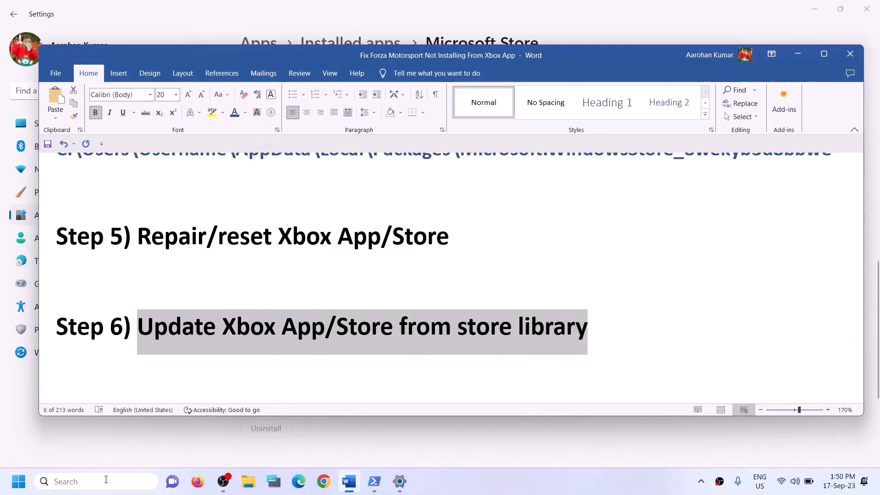
{"action": "type", "text": "stor"}
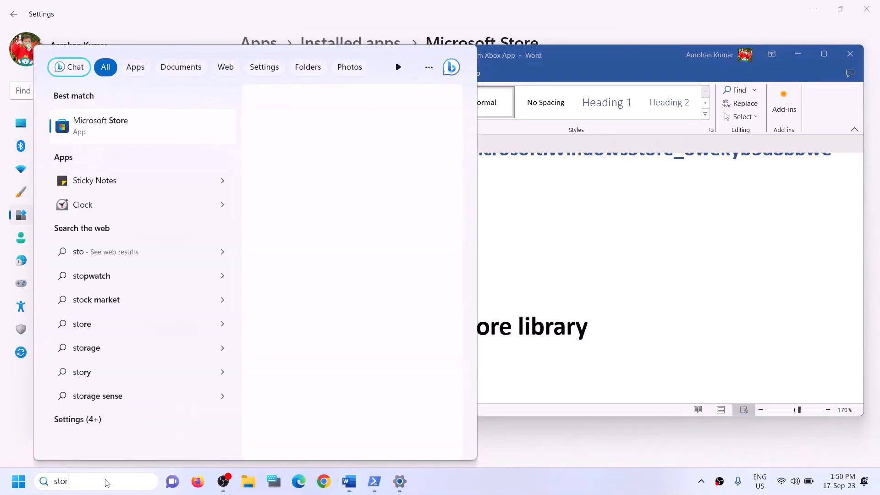
{"action": "type", "text": "e"}
{"action": "left_click", "coordinate": [106, 156]}
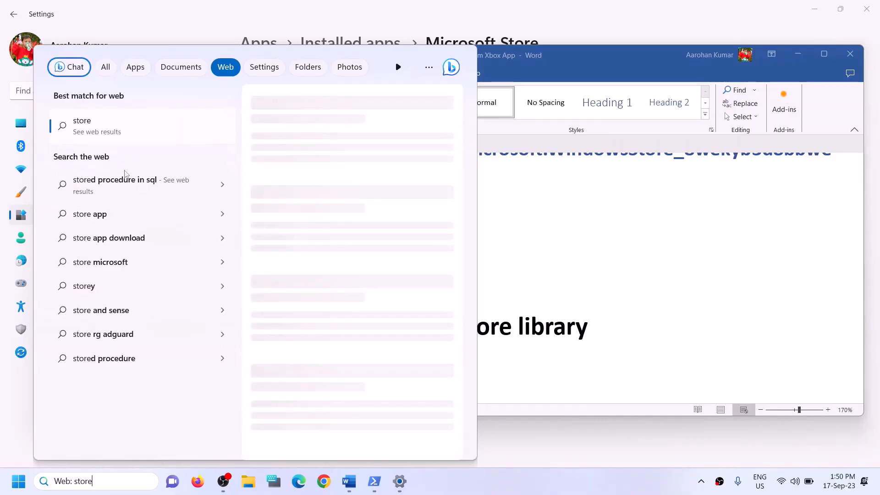
{"action": "left_click_drag", "start_coordinate": [94, 487], "coordinate": [2, 469]}
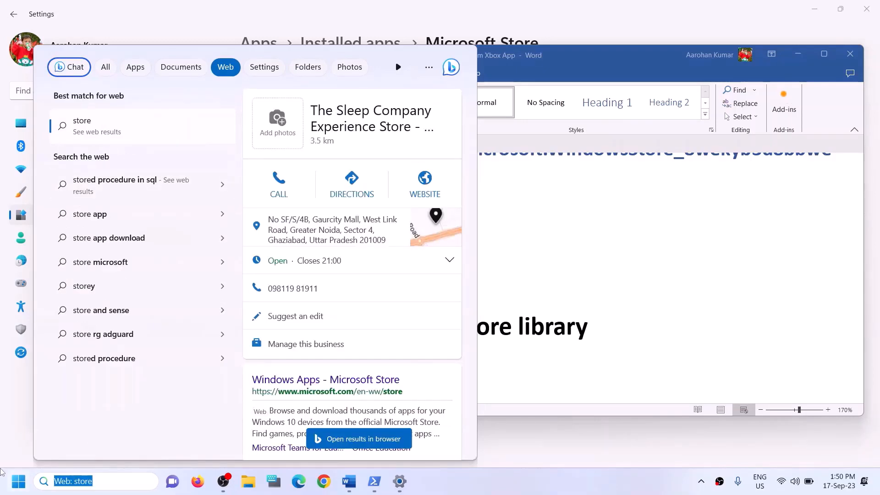
{"action": "type", "text": "store"}
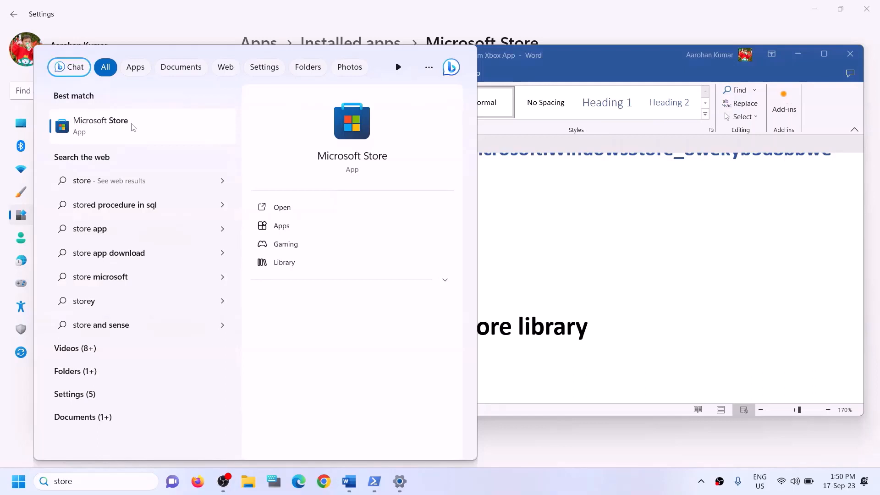
{"action": "left_click", "coordinate": [339, 140]}
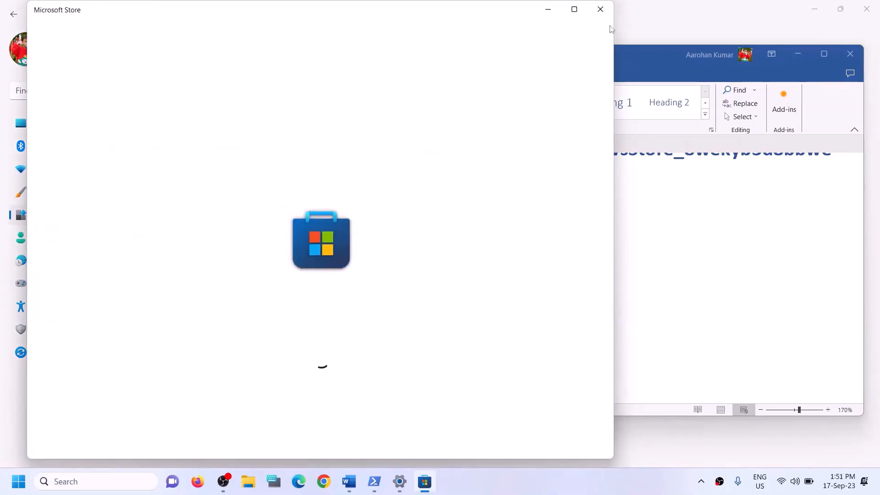
{"action": "left_click", "coordinate": [573, 9]}
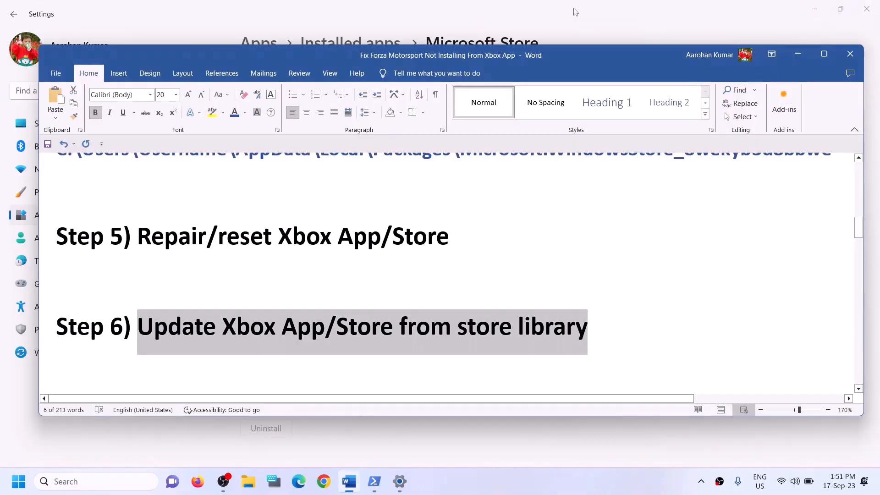
Maximize the Microsoft Store window, check updates and downloads in its Library, and close the Store.
{"action": "left_click", "coordinate": [71, 485]}
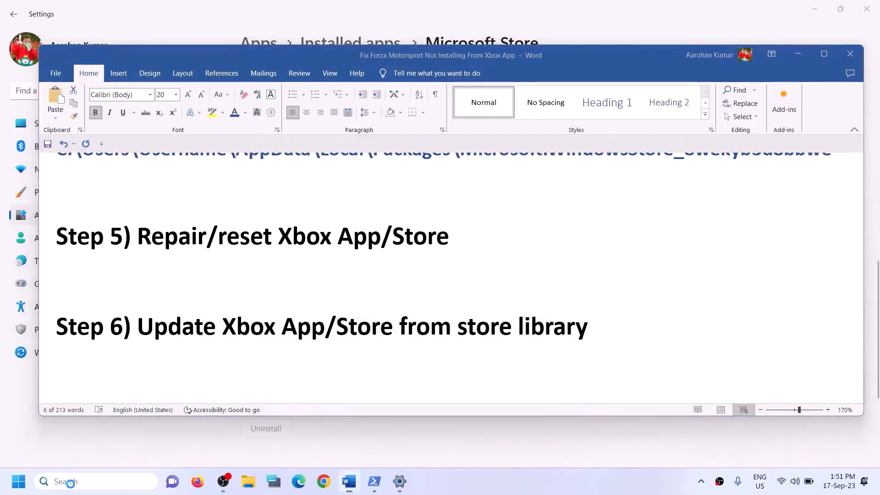
{"action": "type", "text": "st"}
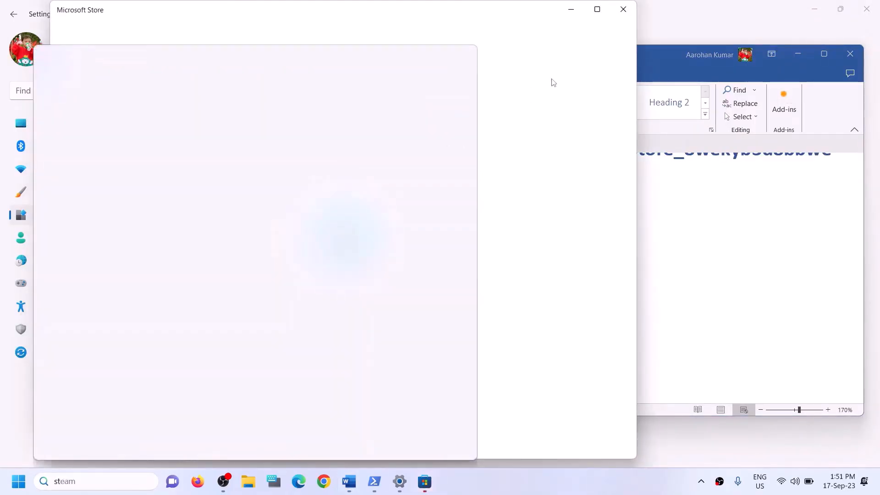
{"action": "left_click", "coordinate": [598, 10]}
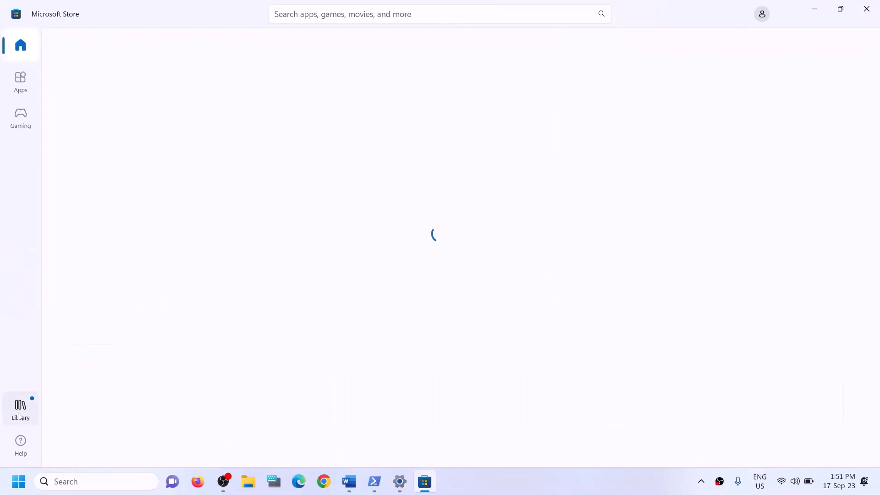
{"action": "left_click", "coordinate": [19, 416]}
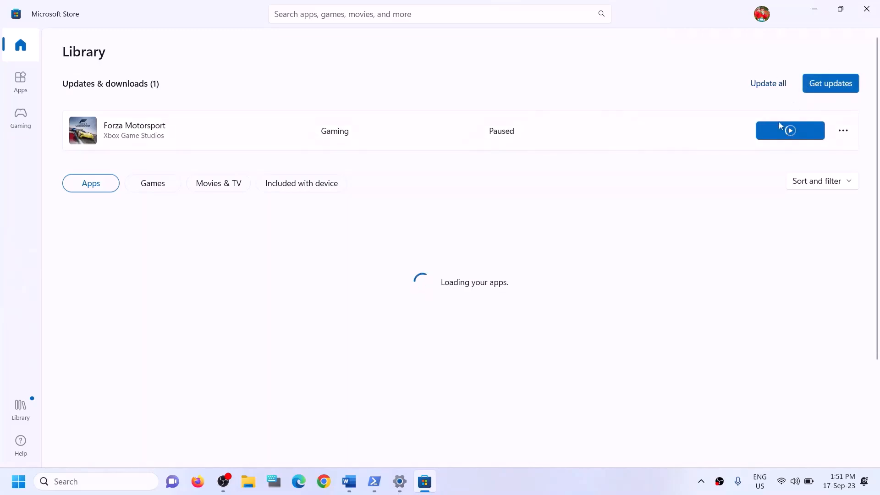
{"action": "left_click", "coordinate": [865, 18]}
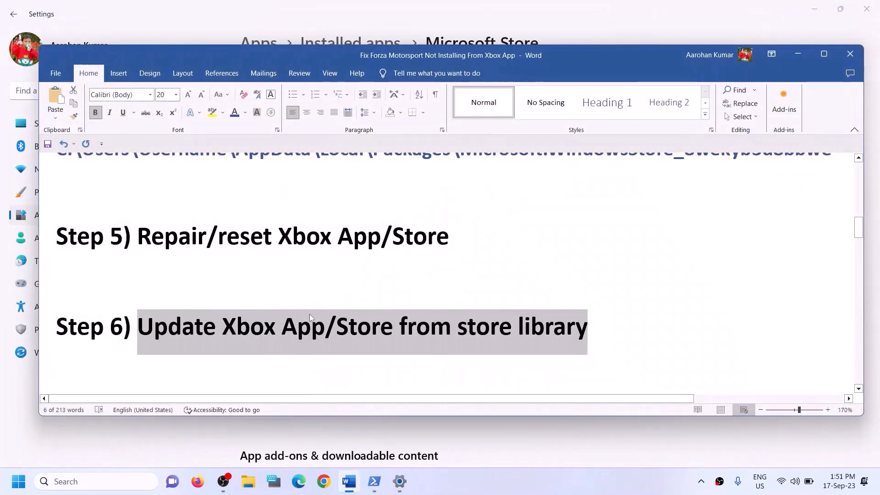
In the Word document, highlight "Xbox identity provider and Gaming services" in the Step 7 heading.
{"action": "scroll", "coordinate": [337, 295], "scroll_direction": "down", "scroll_amount": 2}
{"action": "scroll", "coordinate": [310, 316], "scroll_direction": "down", "scroll_amount": 2}
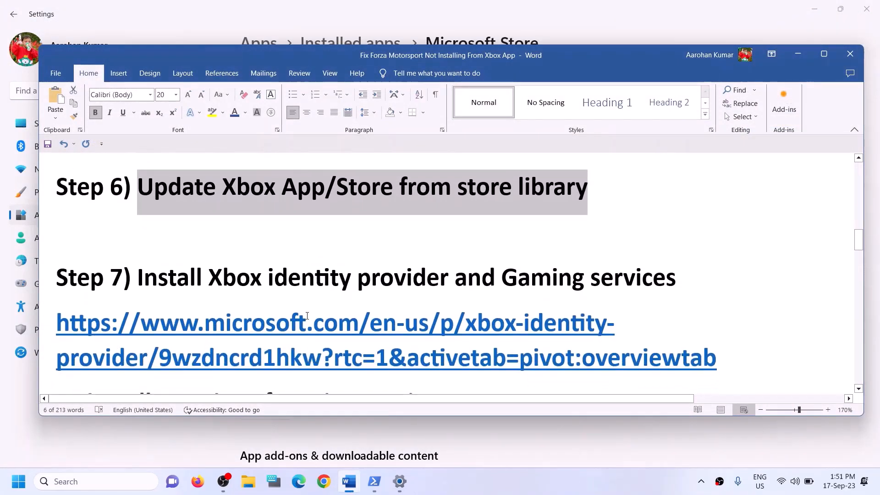
{"action": "left_click_drag", "start_coordinate": [207, 272], "coordinate": [677, 278]}
{"action": "scroll", "coordinate": [275, 278], "scroll_direction": "down", "scroll_amount": 1}
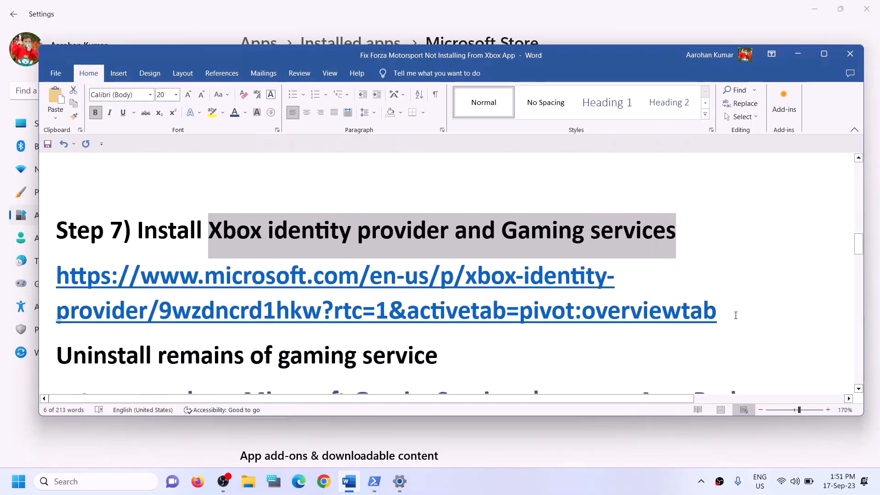
Copy the Xbox Identity Provider link under Step 7 and open it in Chrome.
{"action": "triple_click", "coordinate": [735, 315]}
{"action": "key", "text": "ctrl+c"}
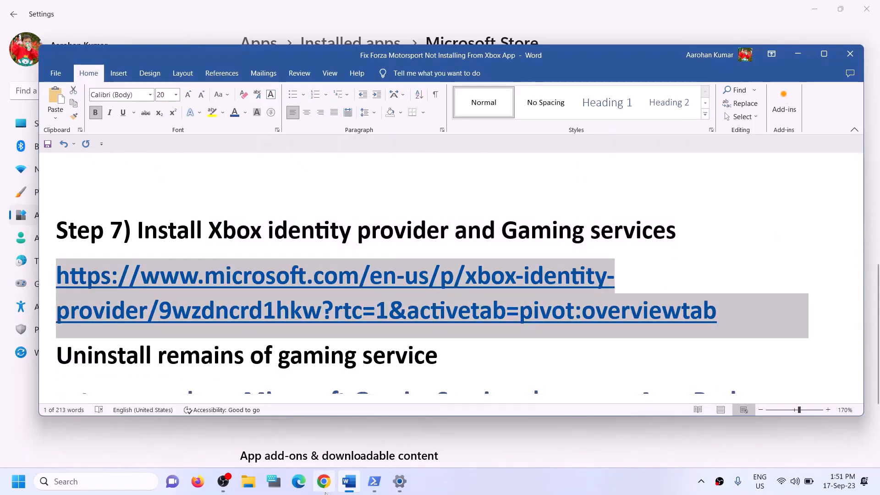
{"action": "left_click", "coordinate": [325, 490]}
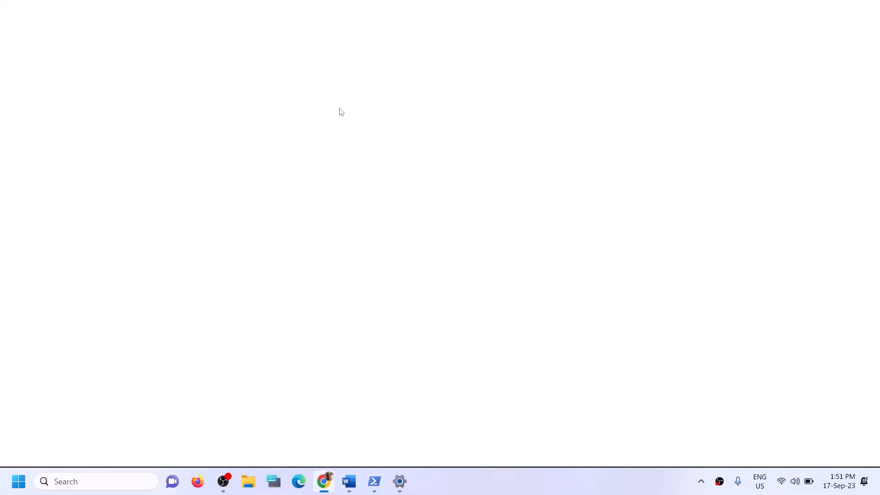
{"action": "key", "text": "ctrl+v"}
{"action": "key", "text": "Return"}
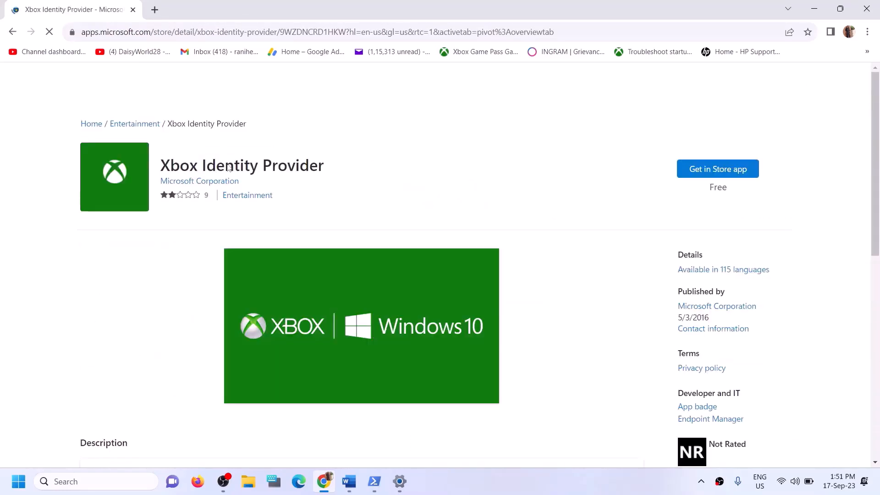
Open the Xbox Identity Provider listing in the Microsoft Store app from its web page, check it, and close the Store window.
{"action": "left_click_drag", "start_coordinate": [179, 168], "coordinate": [277, 171]}
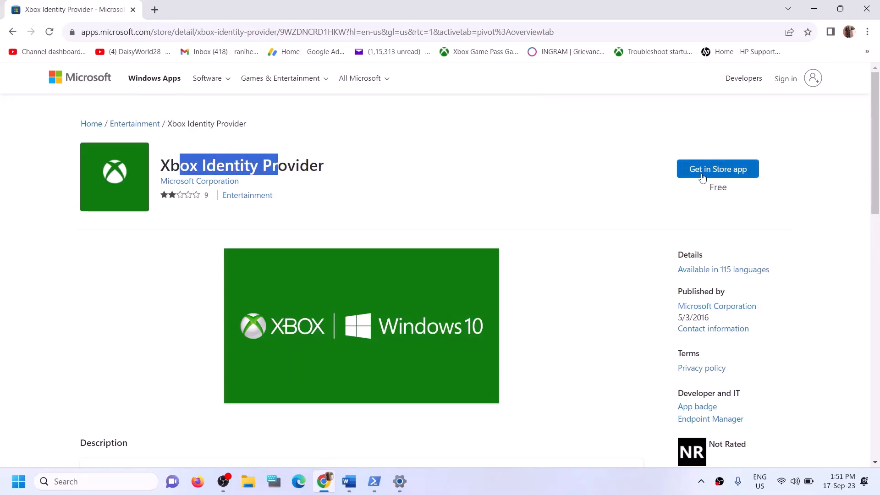
{"action": "left_click", "coordinate": [702, 177]}
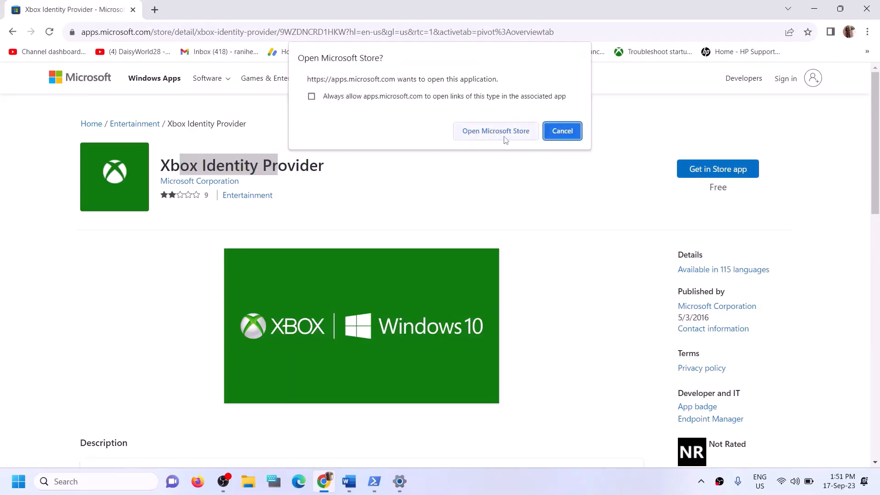
{"action": "left_click", "coordinate": [480, 137]}
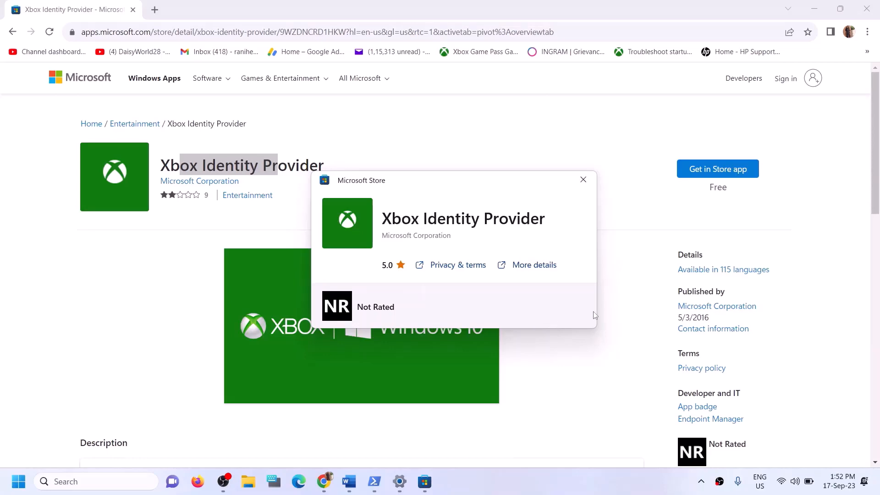
{"action": "left_click", "coordinate": [583, 180]}
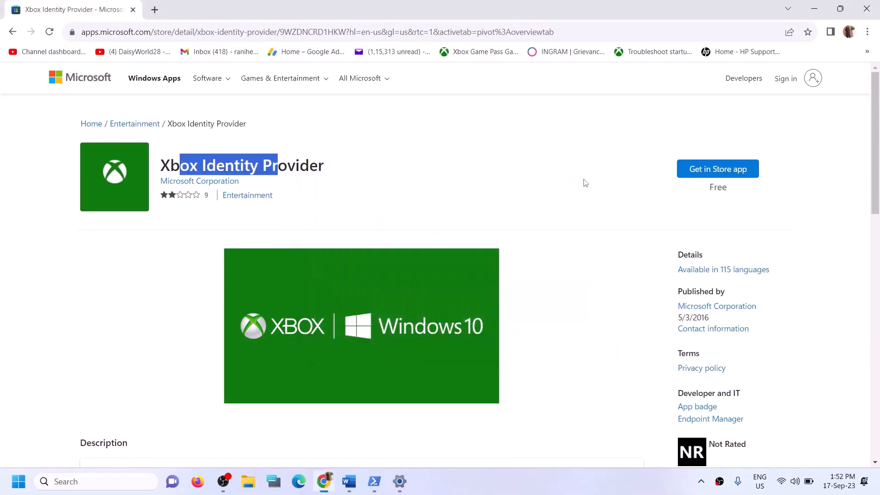
In the Word document, copy the get-appxpackage command under "Uninstall remains of gaming service".
{"action": "left_click", "coordinate": [349, 481]}
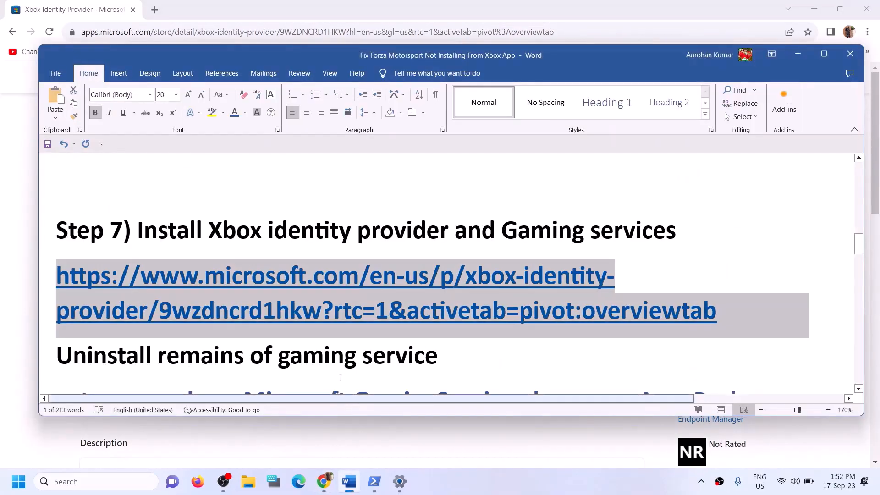
{"action": "scroll", "coordinate": [339, 368], "scroll_direction": "down", "scroll_amount": 3}
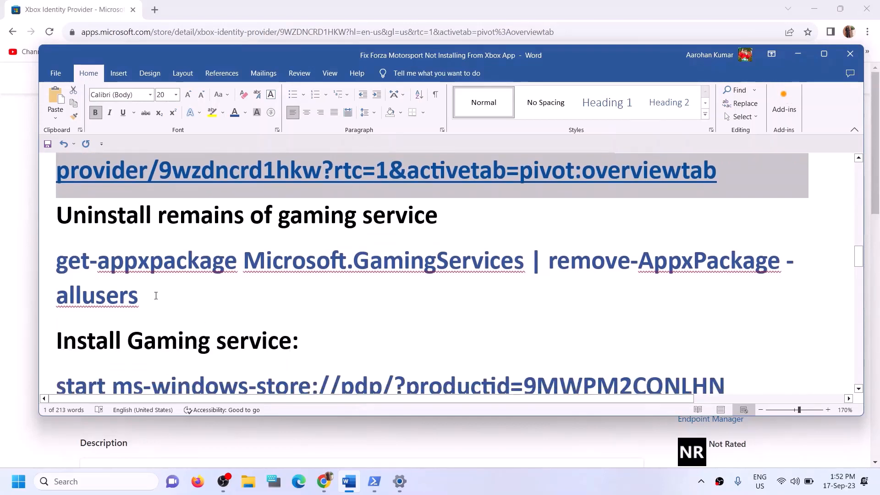
{"action": "triple_click", "coordinate": [163, 288]}
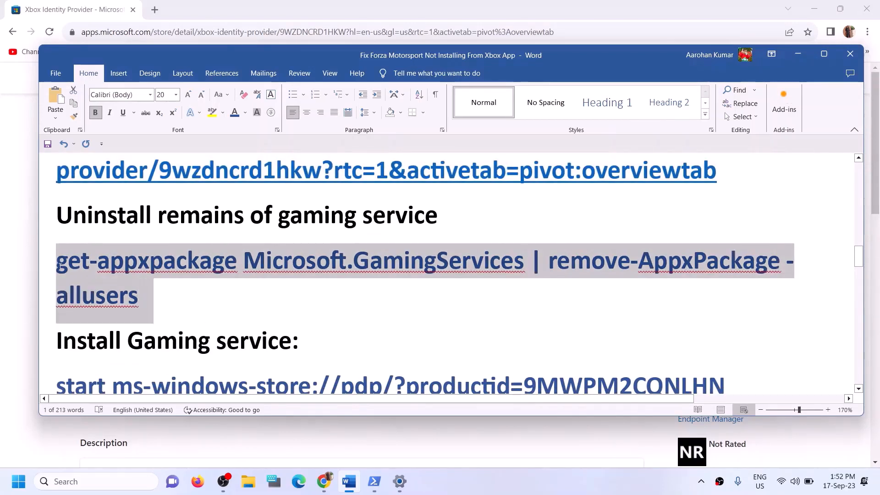
{"action": "right_click", "coordinate": [77, 280]}
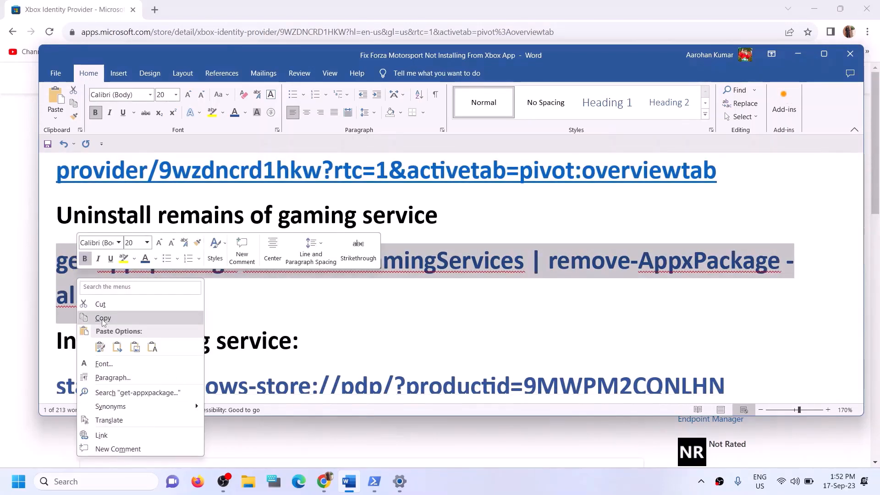
{"action": "left_click", "coordinate": [103, 318]}
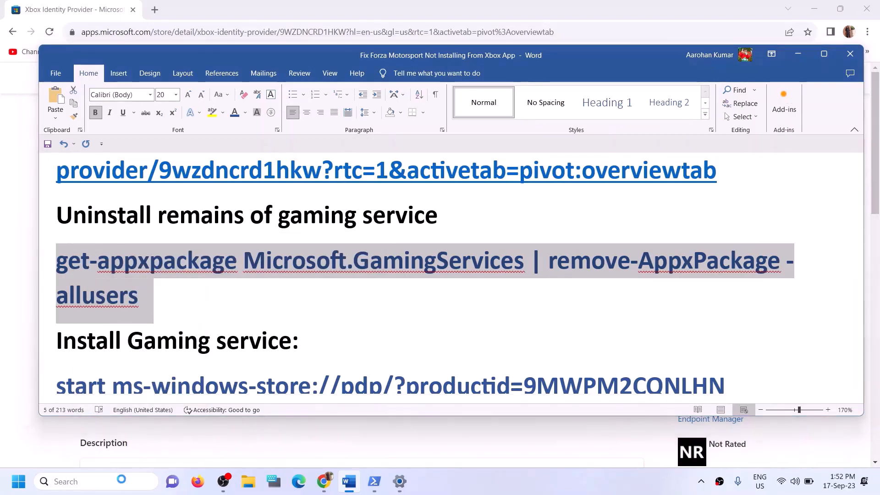
Start Windows PowerShell as administrator and run "get-appxpackage Microsoft.GamingServices | remove-AppxPackage -allusers".
{"action": "left_click", "coordinate": [122, 479]}
{"action": "type", "text": "powershell"}
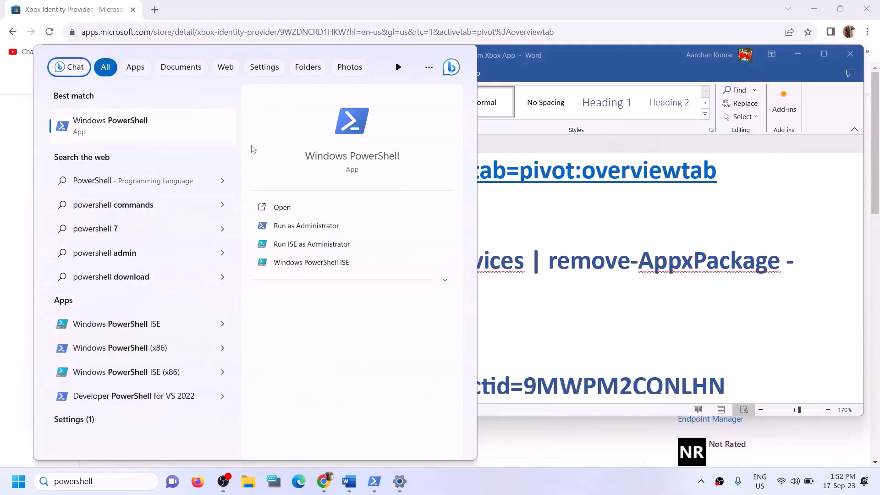
{"action": "right_click", "coordinate": [161, 130]}
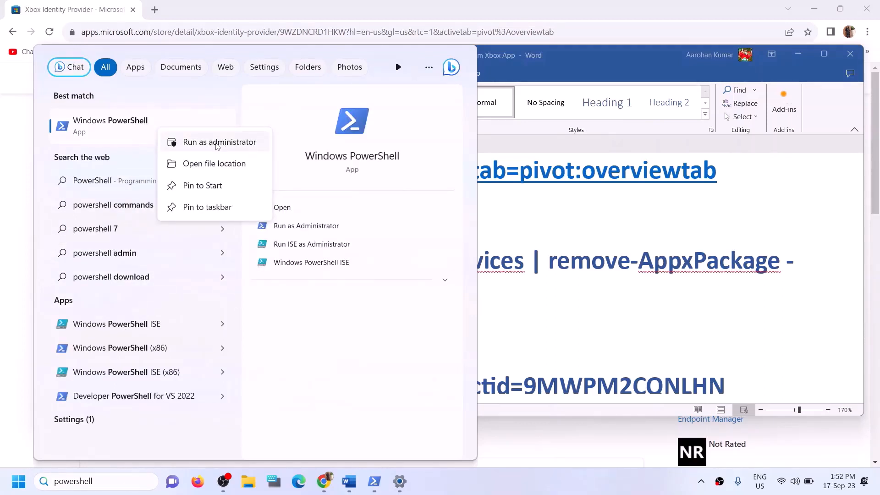
{"action": "left_click", "coordinate": [226, 143]}
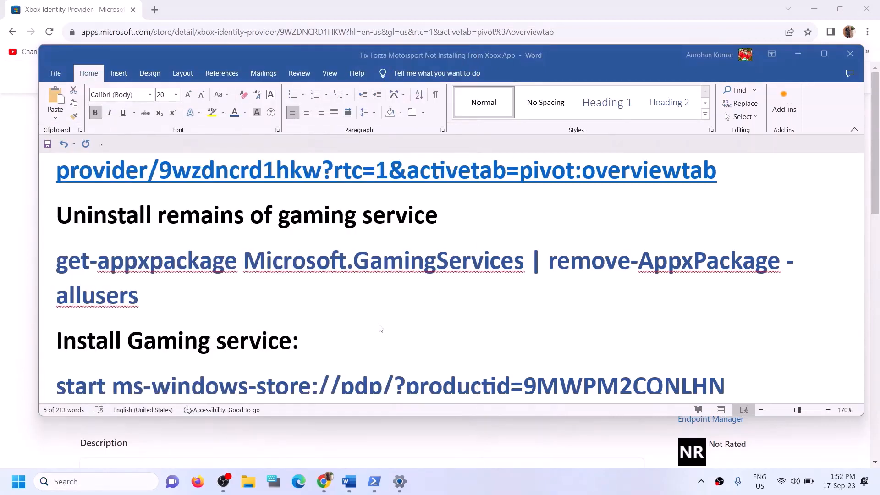
{"action": "left_click", "coordinate": [364, 328]}
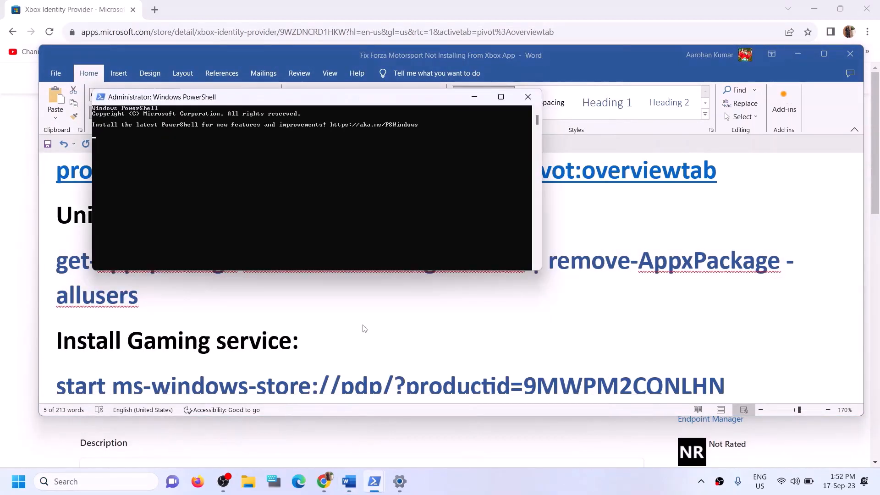
{"action": "key", "text": "ctrl+v"}
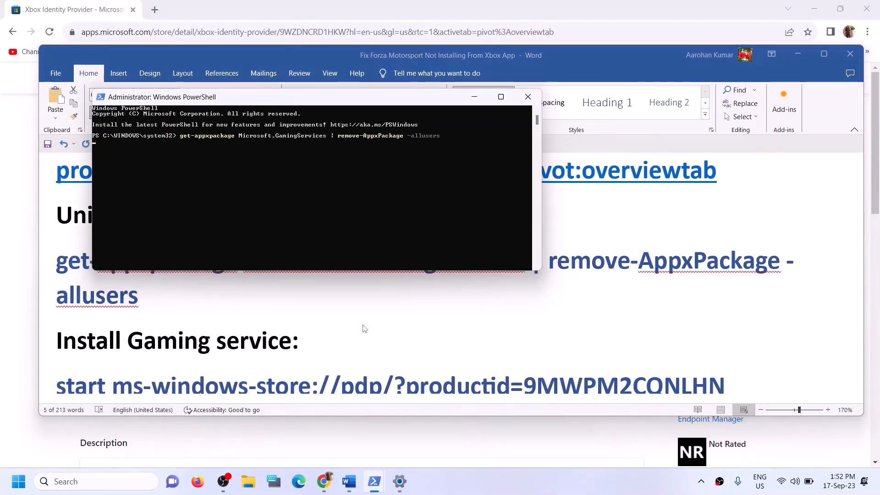
Copy the Install Gaming service command from the Word document and run "start ms-windows-store://pdp/?productid=9MWPM2CQNLHN" in the administrator PowerShell window.
{"action": "left_click", "coordinate": [186, 310]}
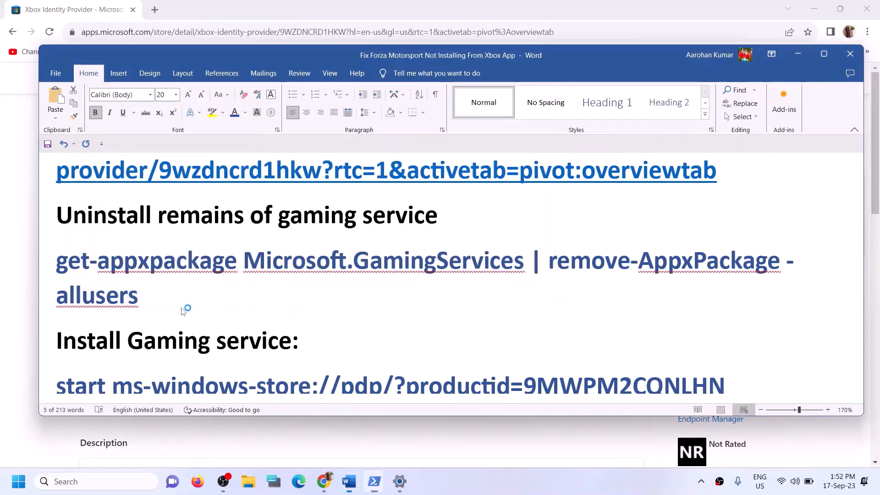
{"action": "scroll", "coordinate": [611, 289], "scroll_direction": "down", "scroll_amount": 3}
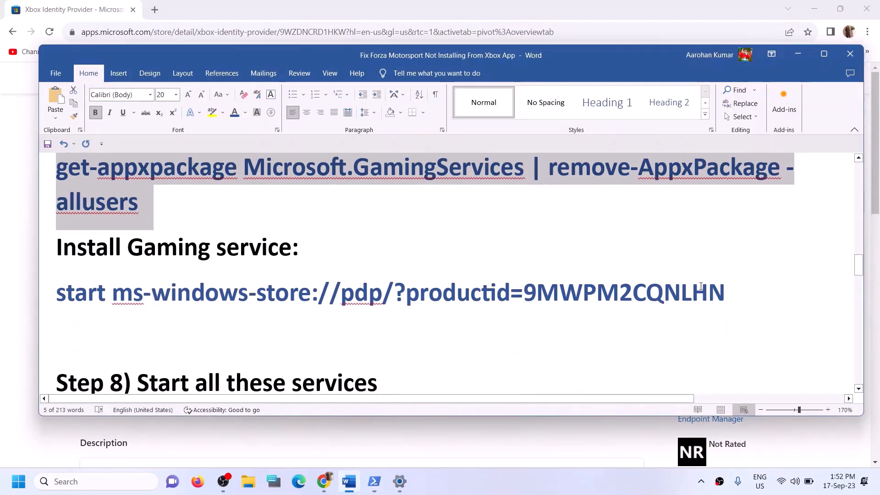
{"action": "left_click_drag", "start_coordinate": [701, 287], "coordinate": [79, 292]}
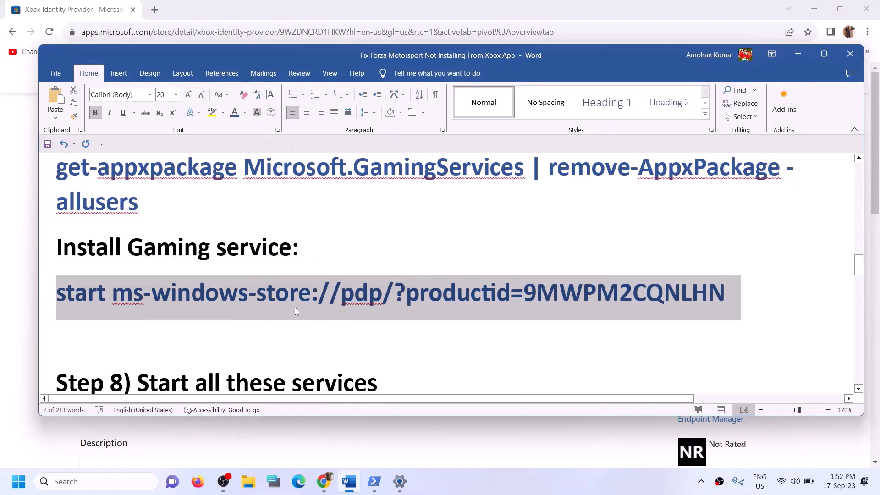
{"action": "key", "text": "alt+Tab"}
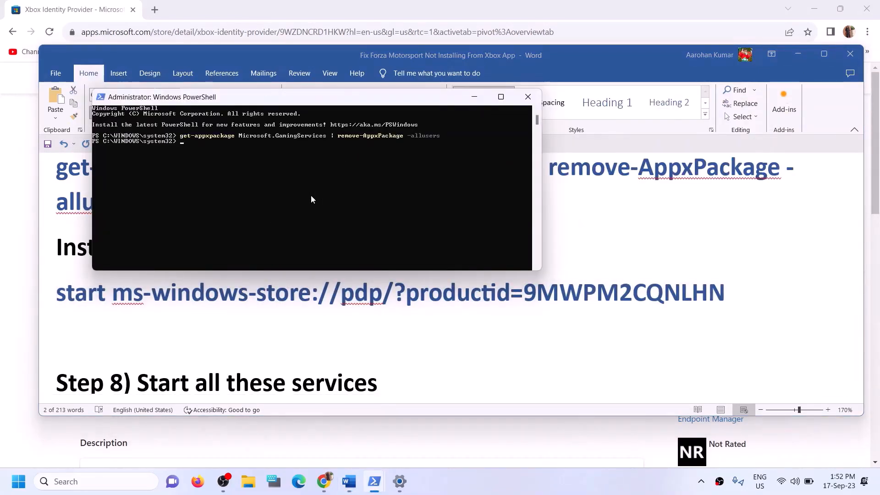
{"action": "right_click", "coordinate": [311, 194]}
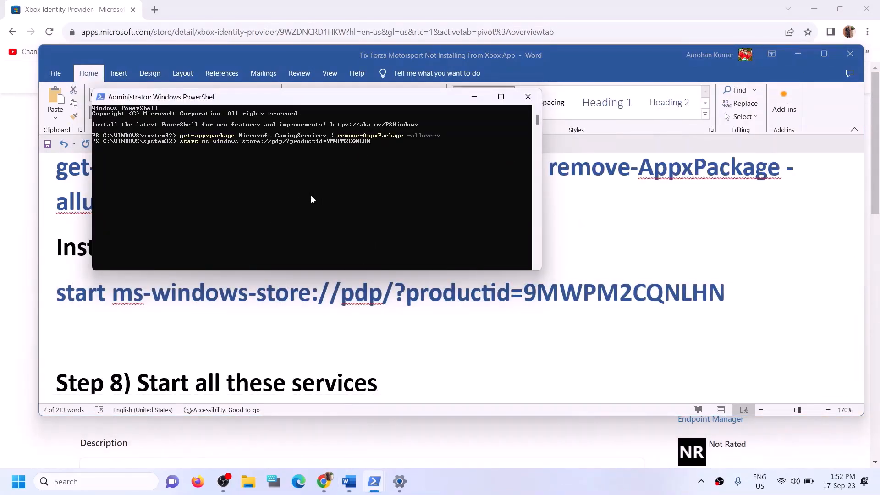
{"action": "key", "text": "Return"}
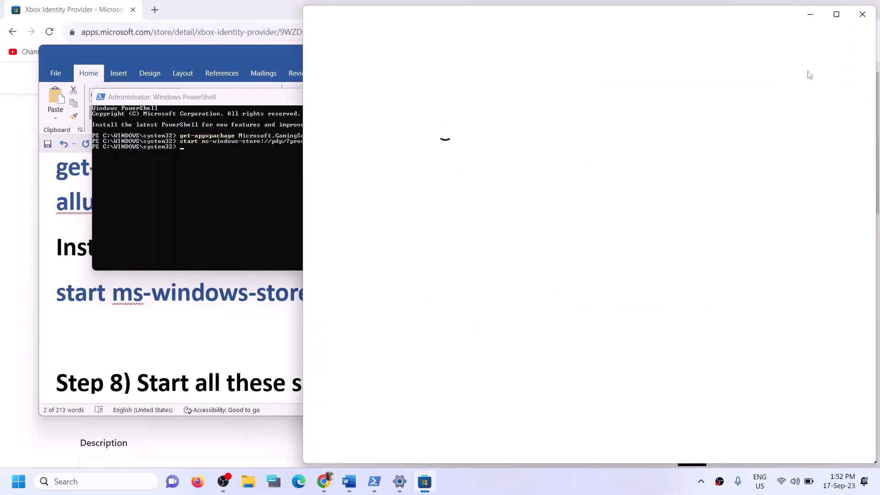
Maximize the Microsoft Store window and install Gaming Services from its listing.
{"action": "left_click", "coordinate": [843, 18]}
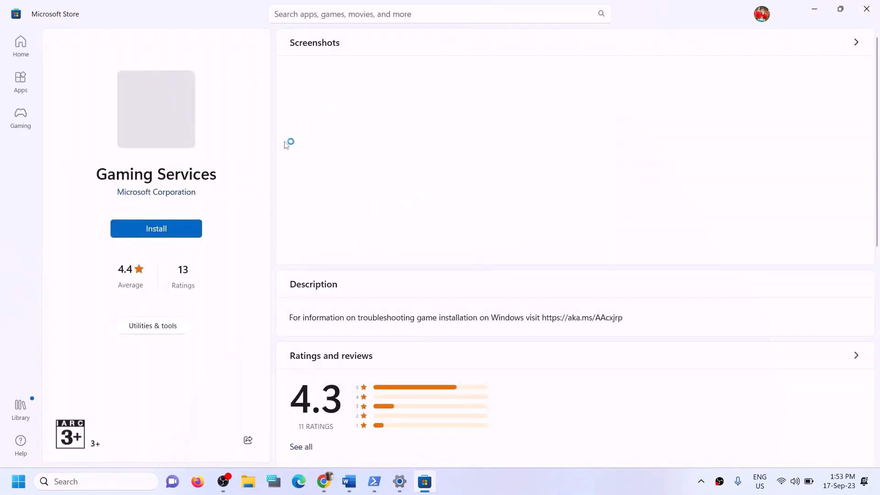
{"action": "left_click", "coordinate": [167, 231]}
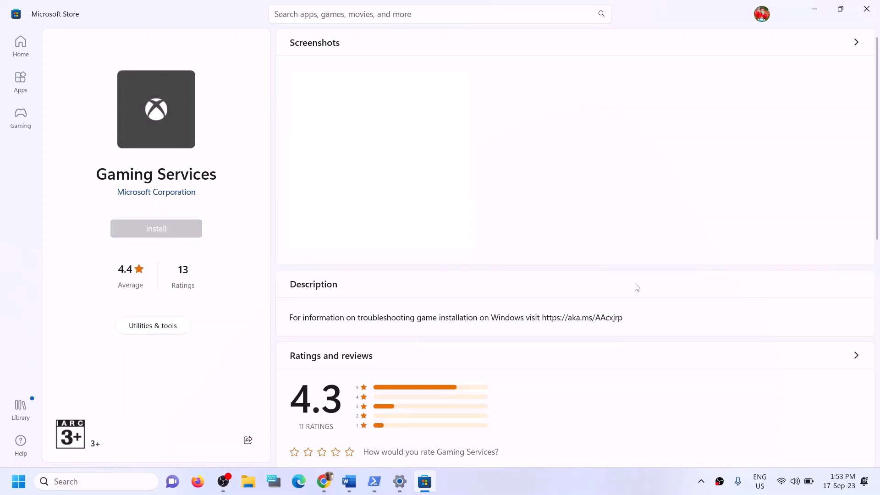
{"action": "left_click", "coordinate": [380, 333]}
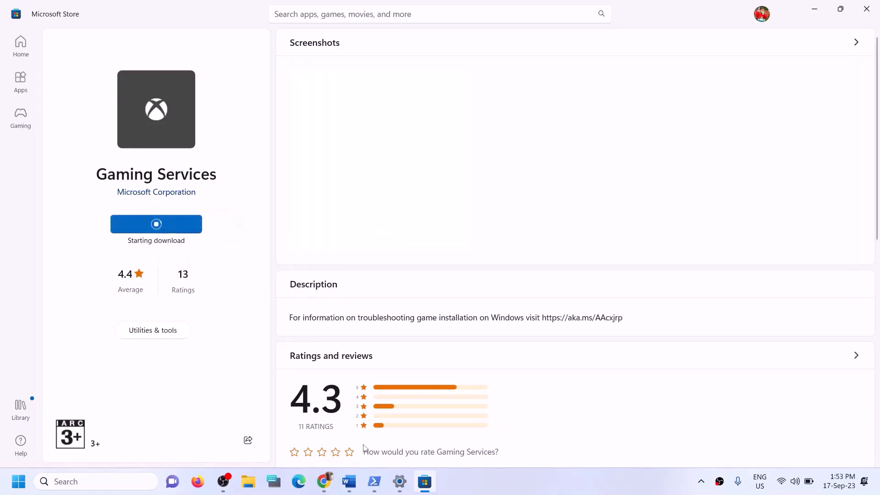
Return to Step 8 in the Word document, highlight its "Start all these services" heading, and search Windows for "services" to open the Services app.
{"action": "left_click", "coordinate": [349, 481]}
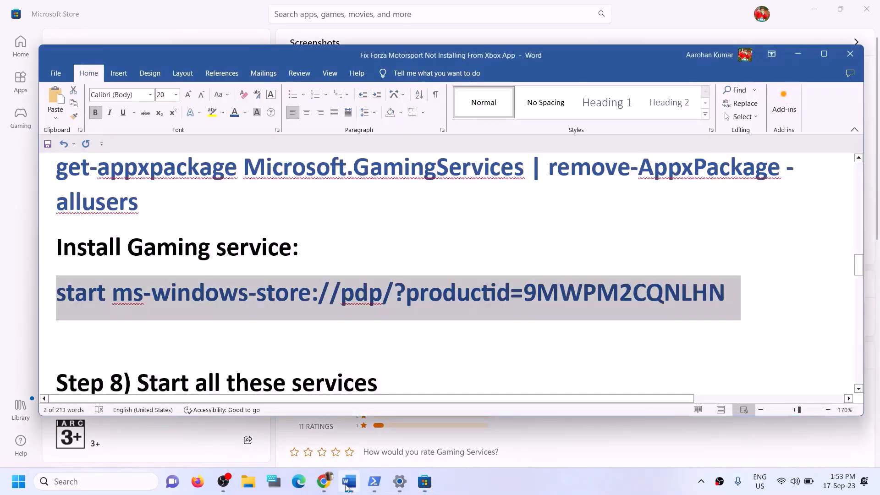
{"action": "scroll", "coordinate": [266, 333], "scroll_direction": "down", "scroll_amount": 4}
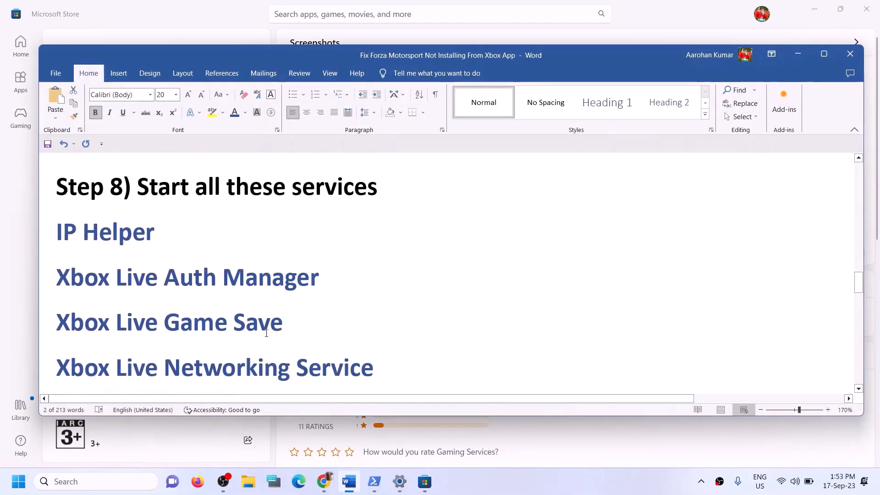
{"action": "left_click_drag", "start_coordinate": [130, 200], "coordinate": [452, 206]}
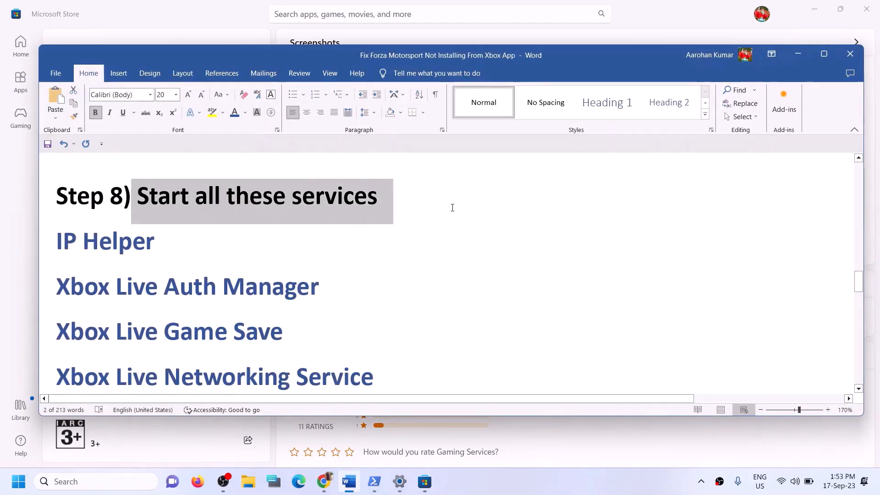
{"action": "left_click", "coordinate": [116, 485]}
{"action": "type", "text": "serv"}
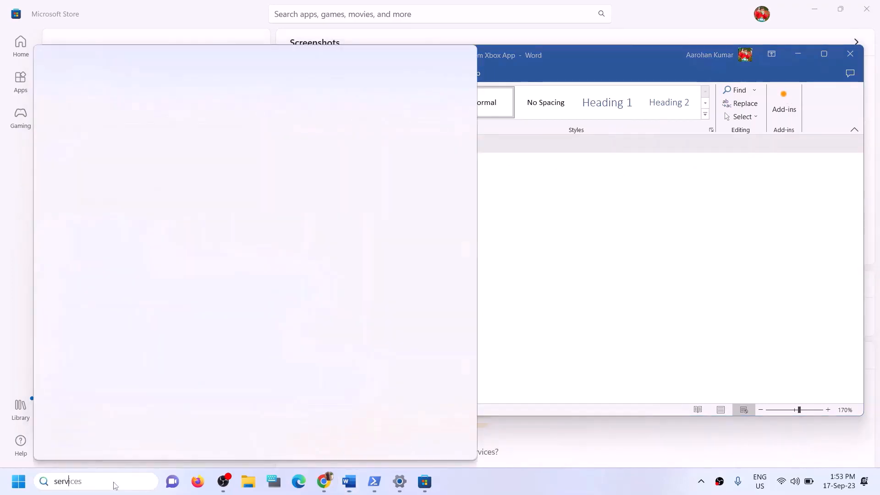
{"action": "type", "text": "ices"}
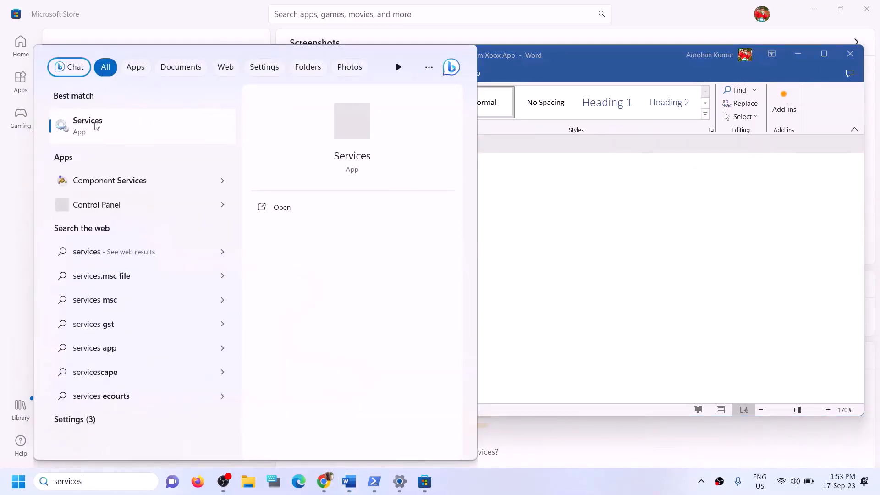
{"action": "left_click", "coordinate": [96, 126]}
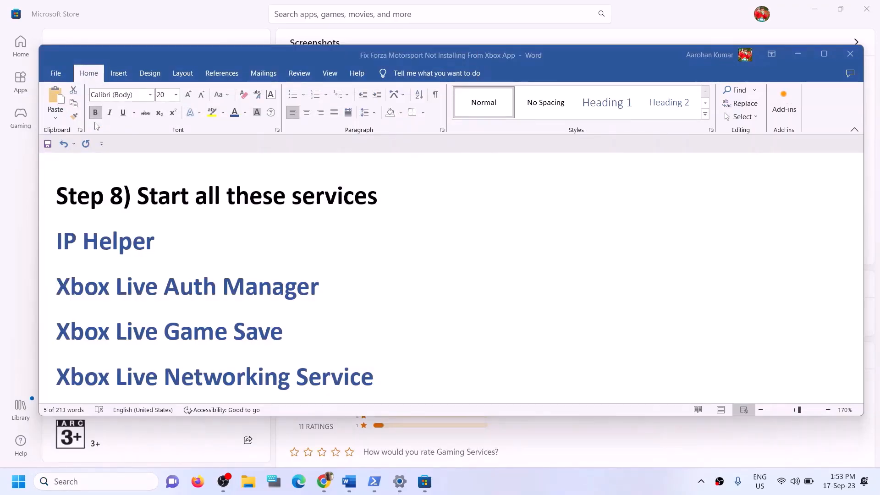
Find the IP Helper service, set its startup type to Automatic, apply the setting, and close its properties.
{"action": "left_click", "coordinate": [275, 297]}
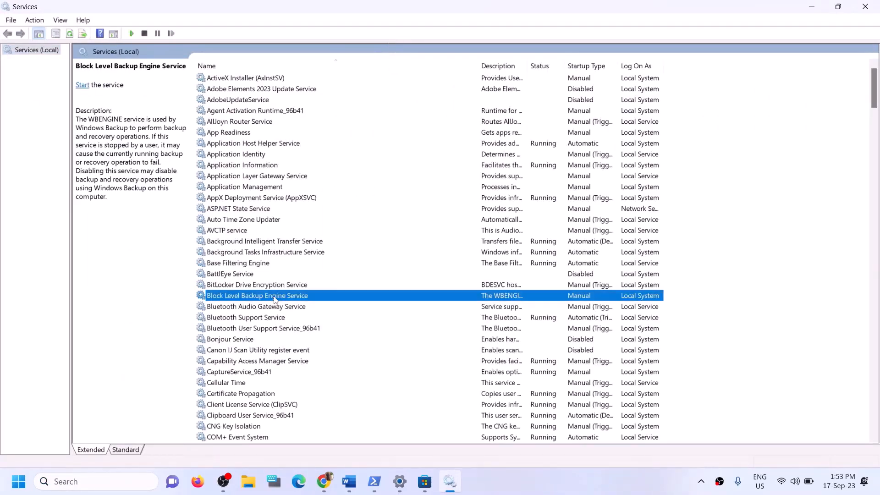
{"action": "key", "text": "i"}
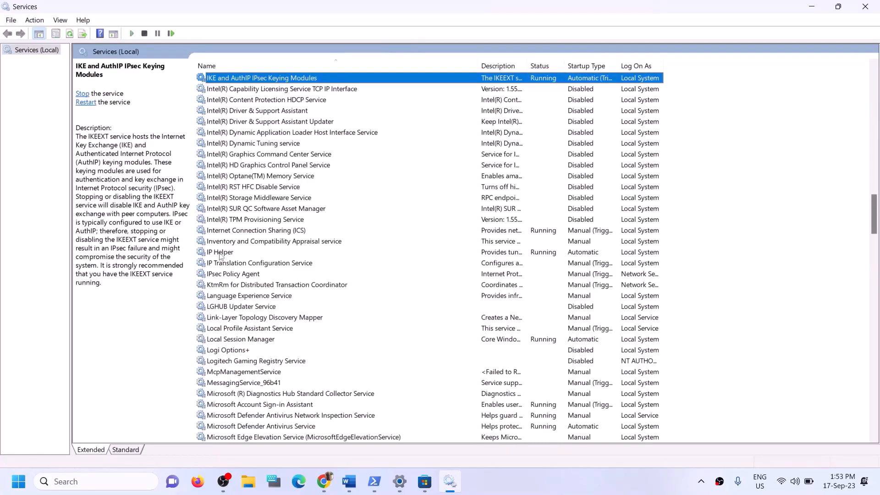
{"action": "left_click", "coordinate": [221, 254]}
{"action": "double_click", "coordinate": [232, 255]}
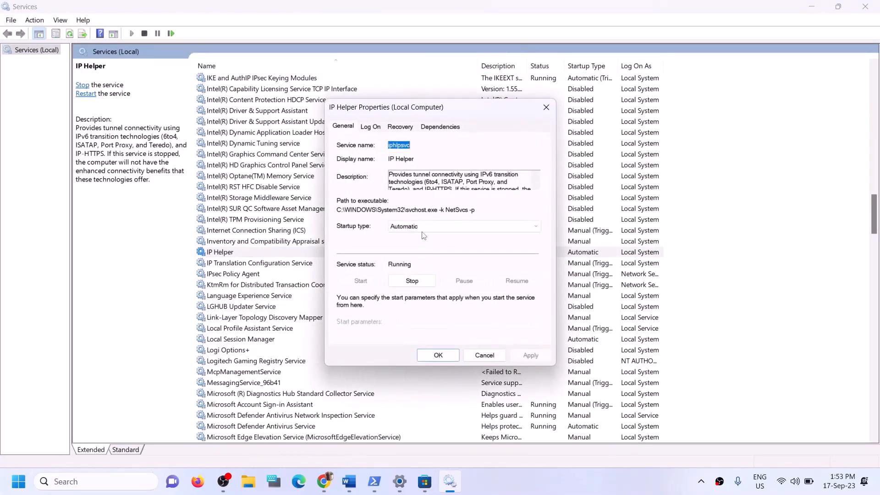
{"action": "left_click", "coordinate": [422, 227]}
{"action": "left_click", "coordinate": [410, 251]}
{"action": "left_click", "coordinate": [409, 229]}
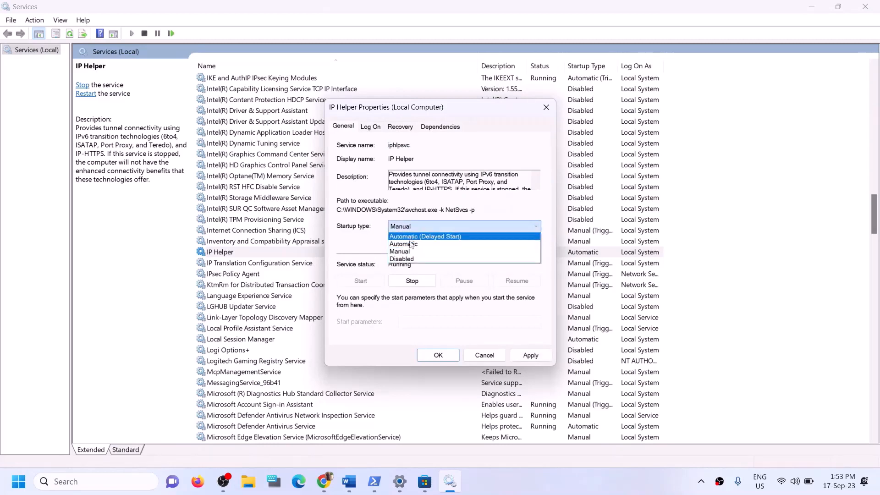
{"action": "left_click", "coordinate": [407, 245]}
{"action": "left_click", "coordinate": [522, 353]}
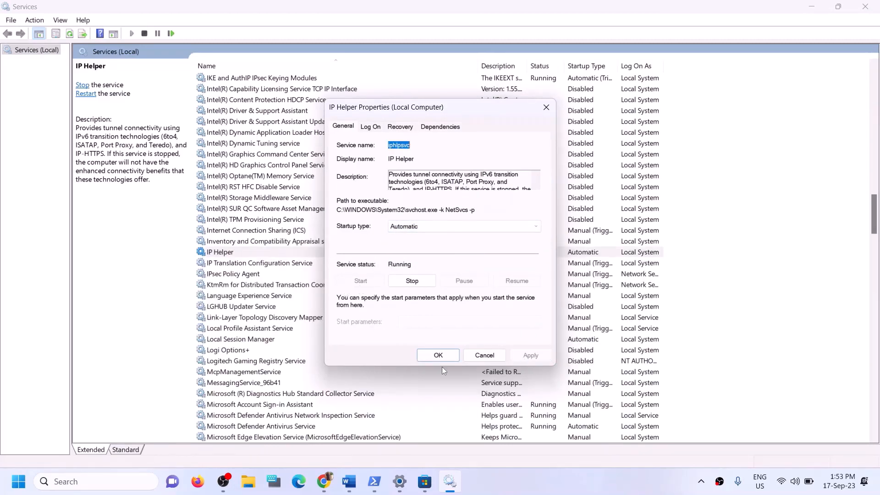
{"action": "left_click", "coordinate": [433, 355]}
Jump to the Xbox services, set Xbox Accessory Management Service to Automatic startup, apply it, and close its properties.
{"action": "left_click", "coordinate": [294, 353]}
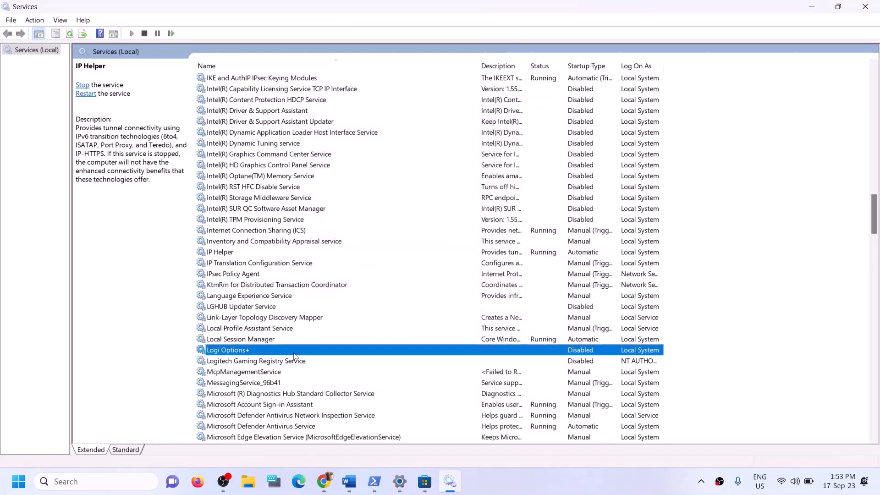
{"action": "key", "text": "x"}
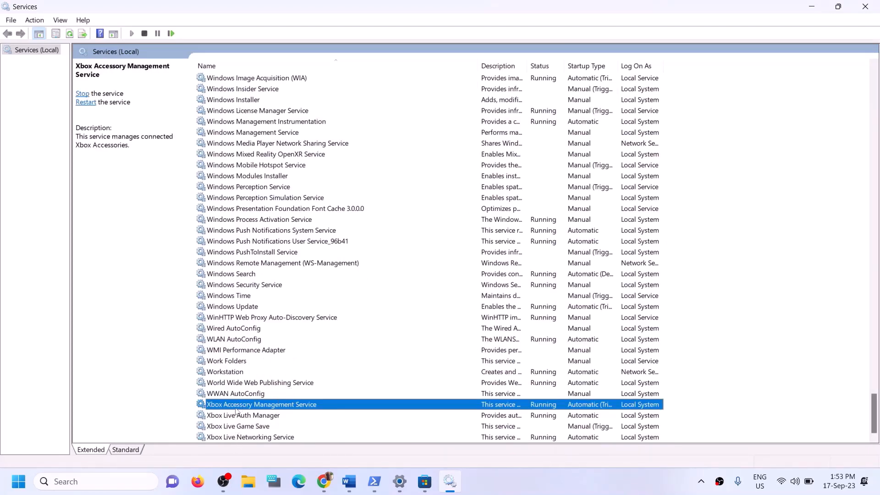
{"action": "double_click", "coordinate": [301, 407]}
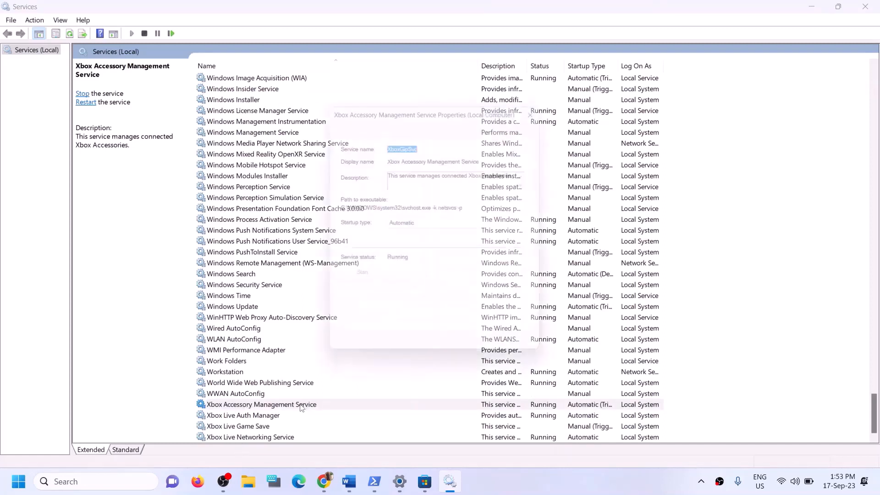
{"action": "left_click", "coordinate": [445, 227]}
{"action": "left_click", "coordinate": [444, 242]}
{"action": "left_click", "coordinate": [531, 355]}
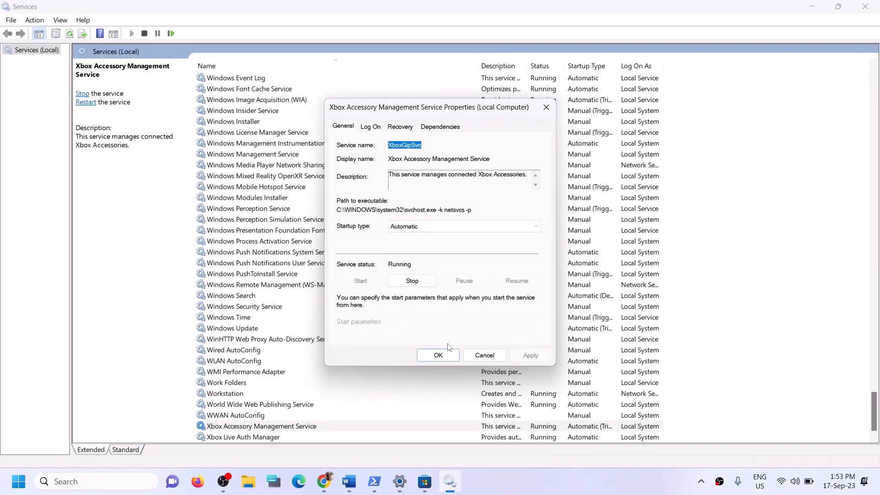
{"action": "left_click", "coordinate": [438, 356]}
Set the startup type of Xbox Live Auth Manager to Automatic, apply it, and close its properties.
{"action": "scroll", "coordinate": [256, 419], "scroll_direction": "down", "scroll_amount": 1}
{"action": "left_click", "coordinate": [257, 417]}
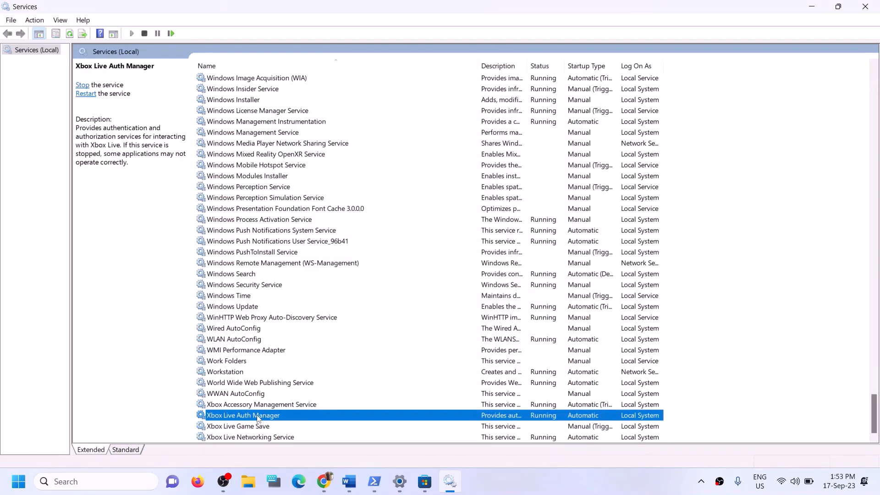
{"action": "double_click", "coordinate": [258, 417]}
{"action": "left_click", "coordinate": [445, 226]}
{"action": "left_click", "coordinate": [444, 234]}
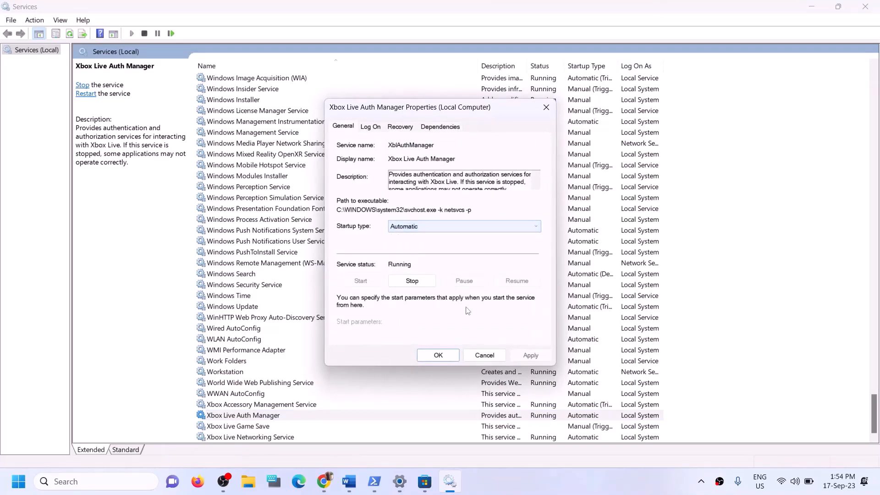
{"action": "left_click", "coordinate": [521, 356]}
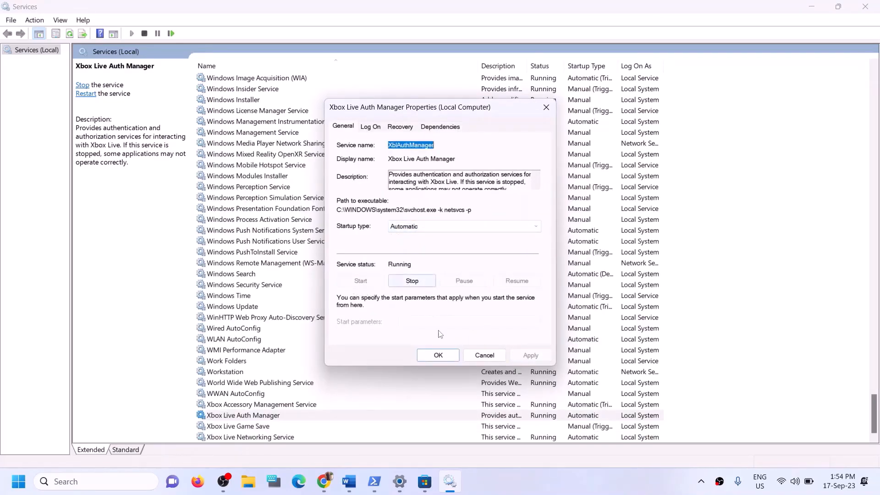
{"action": "left_click", "coordinate": [438, 356]}
Set Xbox Live Game Save to Automatic startup, apply it, start the service, and close its properties.
{"action": "double_click", "coordinate": [248, 425]}
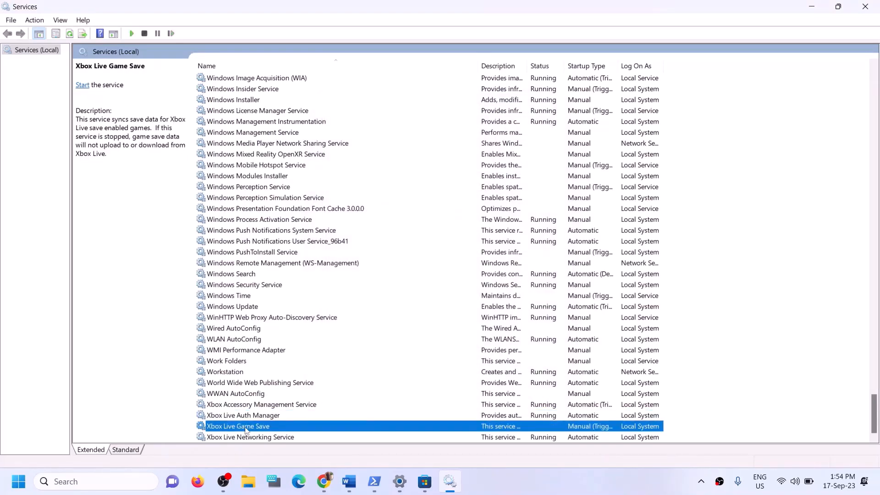
{"action": "left_click", "coordinate": [435, 226]}
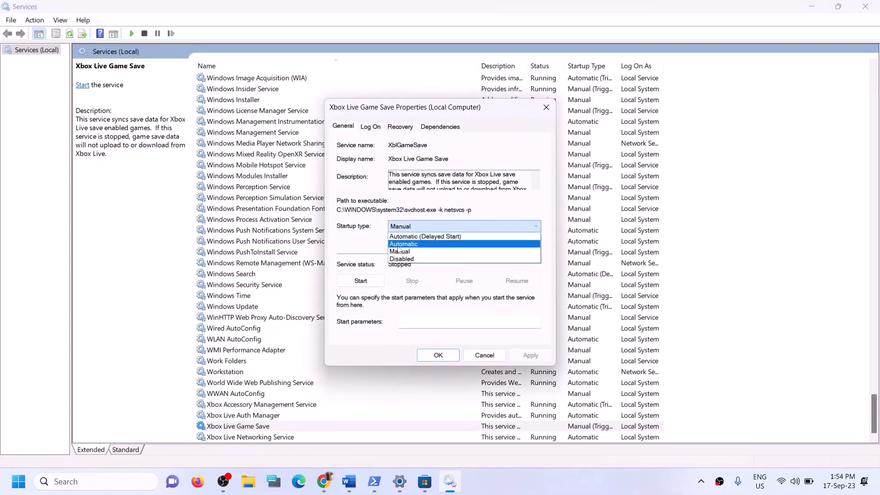
{"action": "left_click", "coordinate": [402, 244]}
{"action": "left_click", "coordinate": [531, 355]}
{"action": "left_click", "coordinate": [361, 280]}
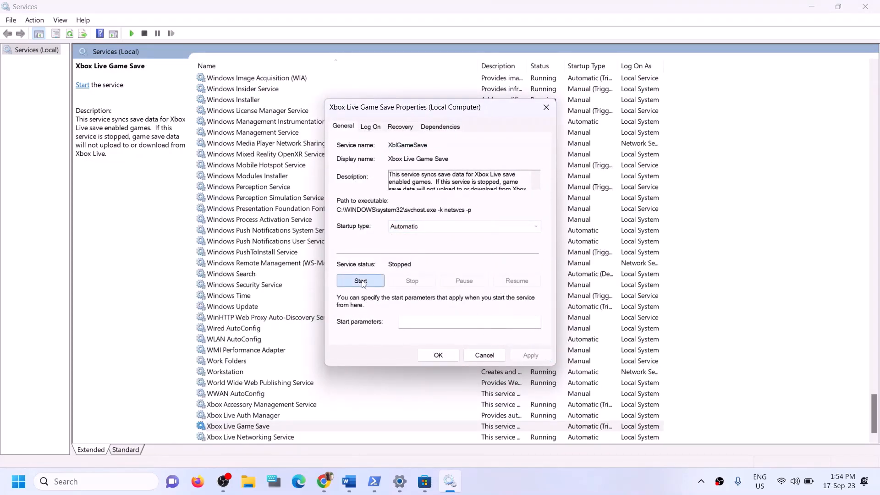
{"action": "left_click", "coordinate": [437, 357]}
Set the startup type of Xbox Live Networking Service to Automatic, apply it, and close its properties.
{"action": "double_click", "coordinate": [257, 437]}
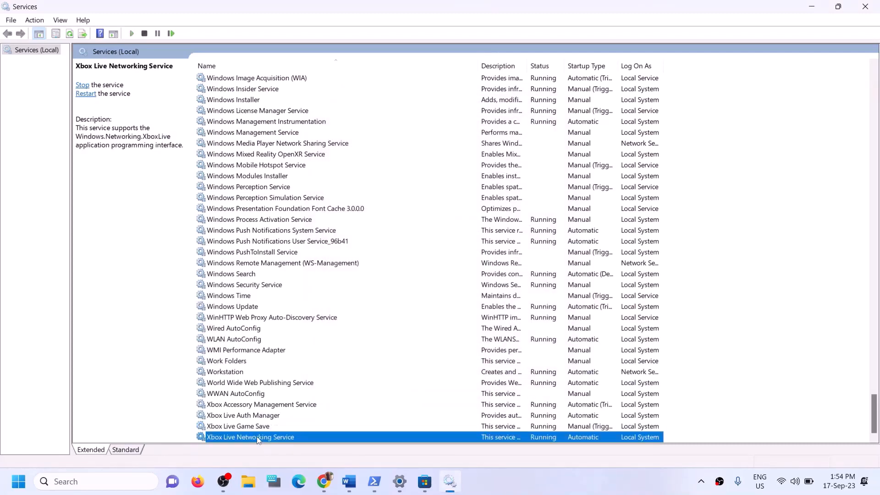
{"action": "left_click", "coordinate": [433, 227]}
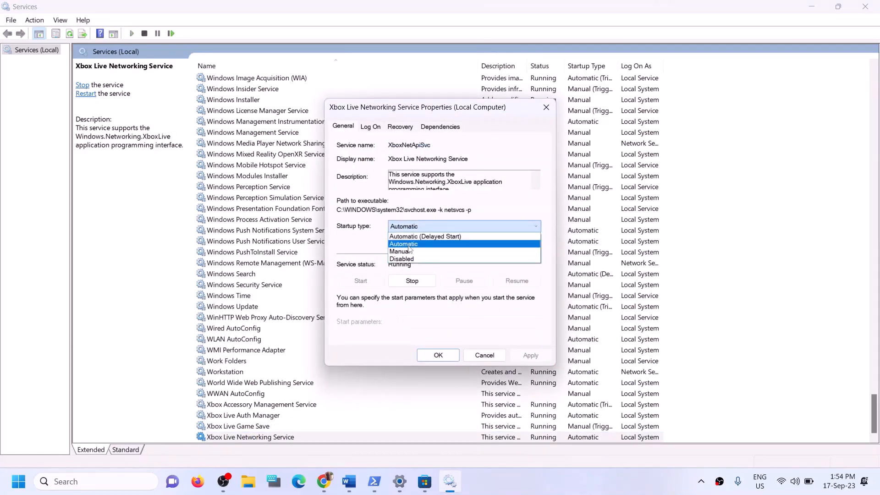
{"action": "left_click", "coordinate": [408, 244]}
{"action": "left_click", "coordinate": [529, 355]}
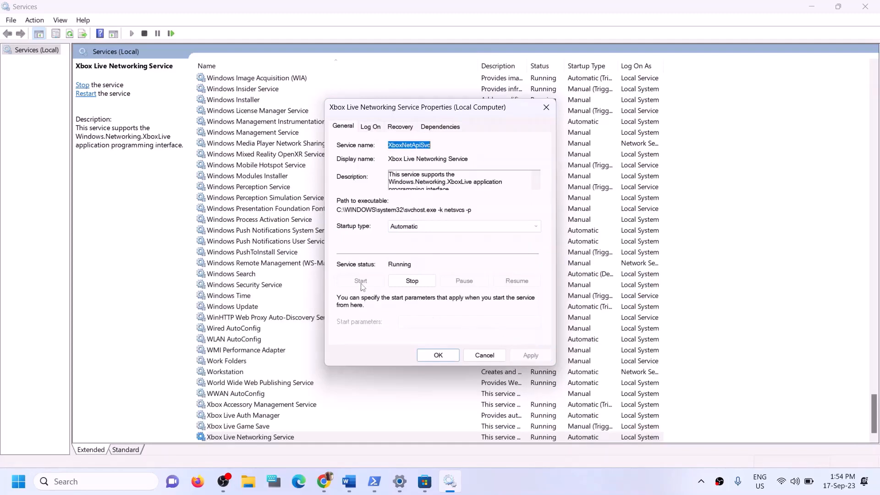
{"action": "left_click", "coordinate": [431, 357]}
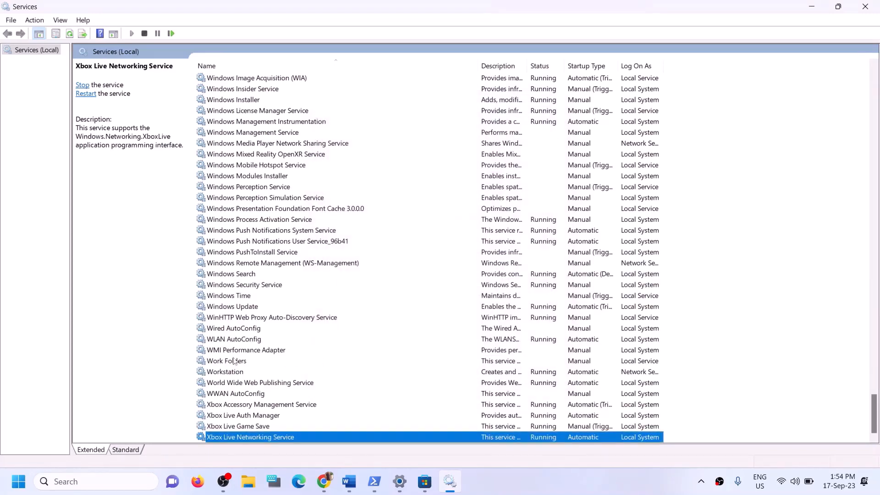
Set the startup type of Windows Update to Automatic, apply it, and close its properties.
{"action": "left_click", "coordinate": [253, 307]}
{"action": "double_click", "coordinate": [357, 310]}
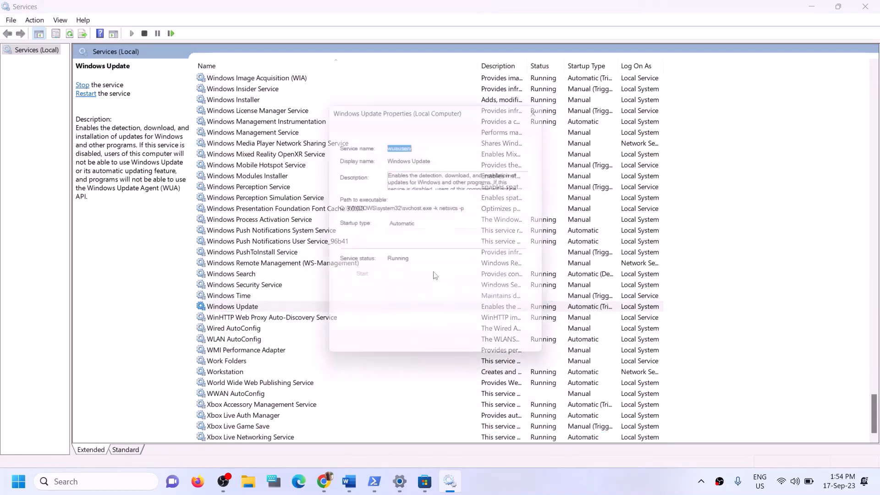
{"action": "left_click", "coordinate": [437, 229]}
{"action": "left_click", "coordinate": [424, 245]}
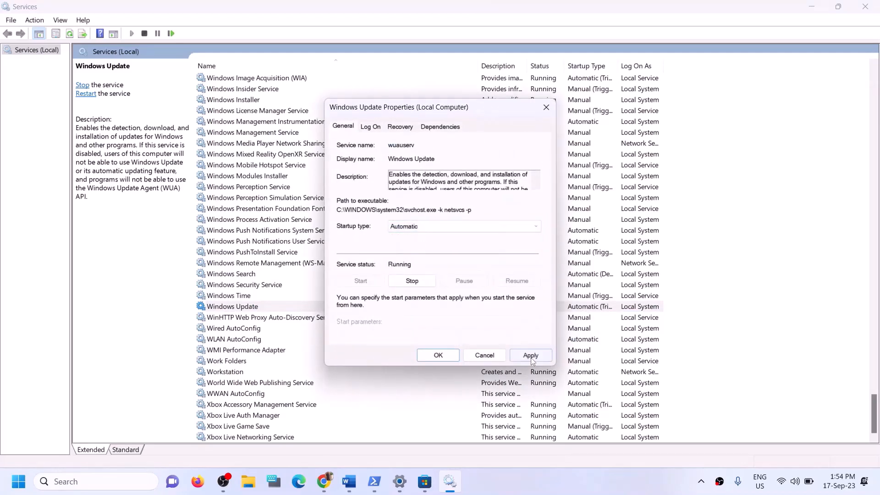
{"action": "left_click", "coordinate": [532, 356]}
{"action": "left_click", "coordinate": [438, 356]}
Jump to the two Gaming Services entries and check the status and available service actions.
{"action": "left_click", "coordinate": [297, 243]}
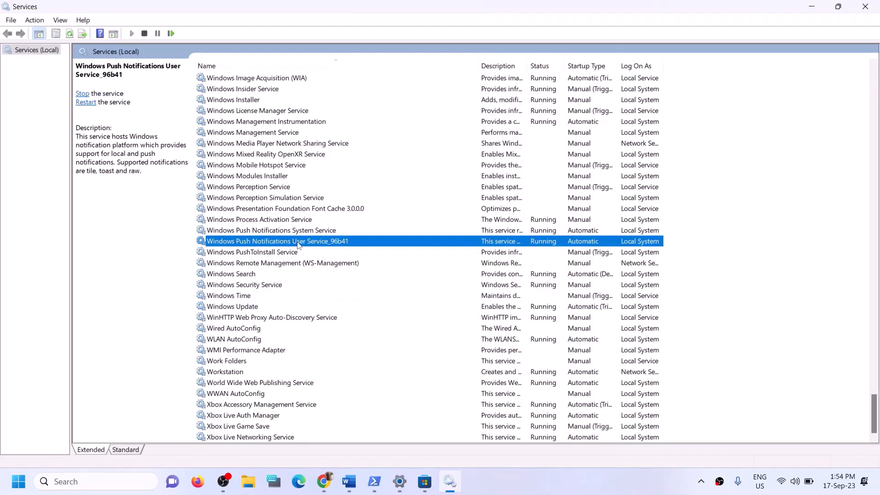
{"action": "key", "text": "g"}
{"action": "scroll", "coordinate": [354, 242], "scroll_direction": "up", "scroll_amount": 3}
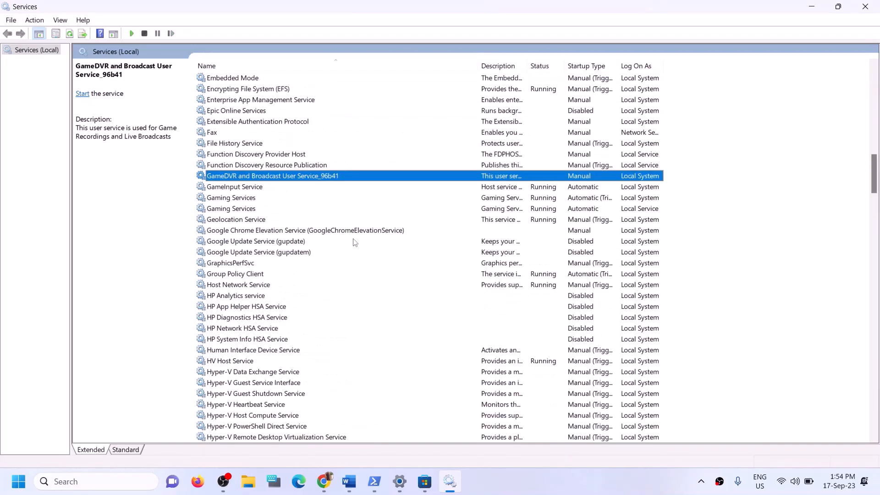
{"action": "left_click", "coordinate": [534, 200]}
{"action": "left_click", "coordinate": [532, 210]}
{"action": "left_click", "coordinate": [532, 201]}
{"action": "left_click", "coordinate": [539, 210]}
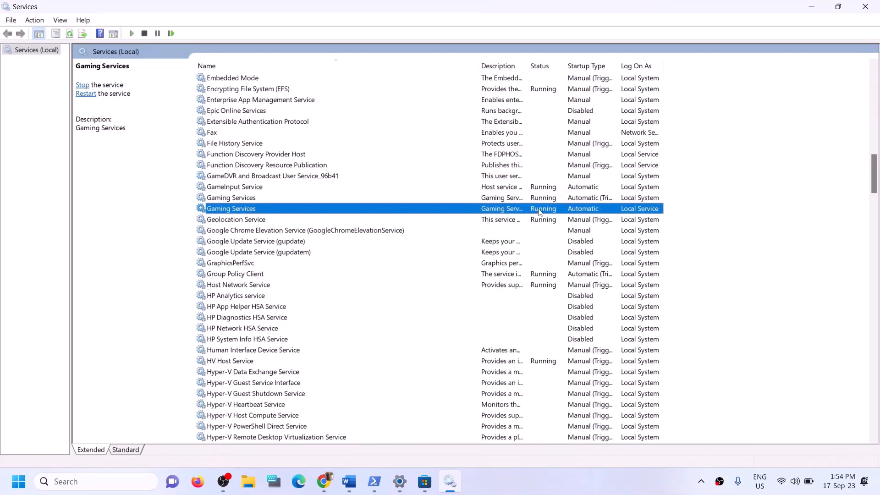
{"action": "left_click", "coordinate": [539, 202]}
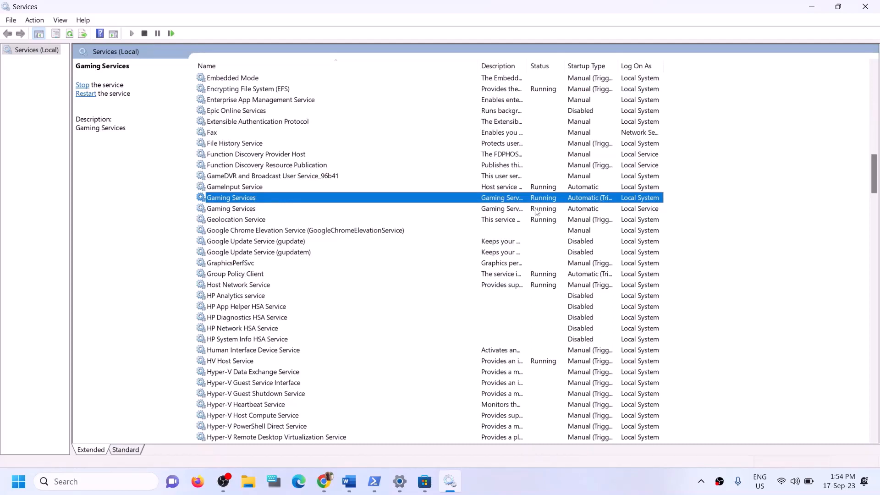
{"action": "left_click", "coordinate": [536, 211]}
{"action": "left_click", "coordinate": [537, 201]}
{"action": "right_click", "coordinate": [537, 199]}
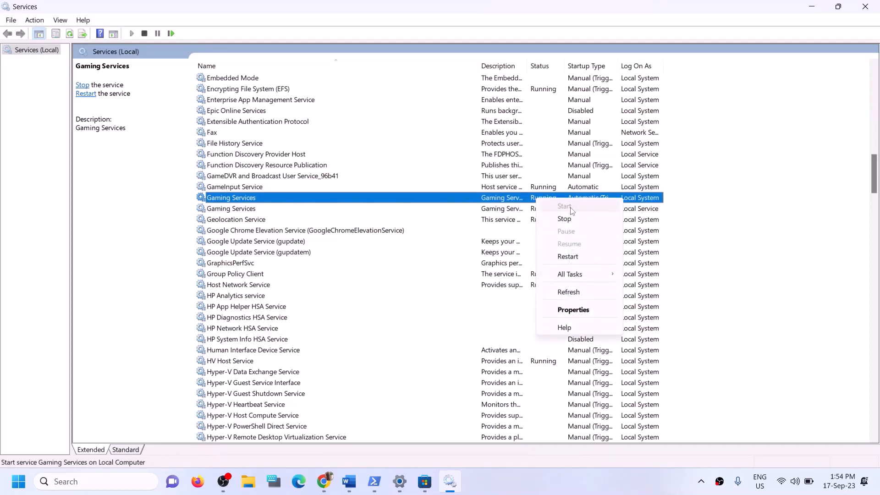
{"action": "left_click", "coordinate": [489, 202]}
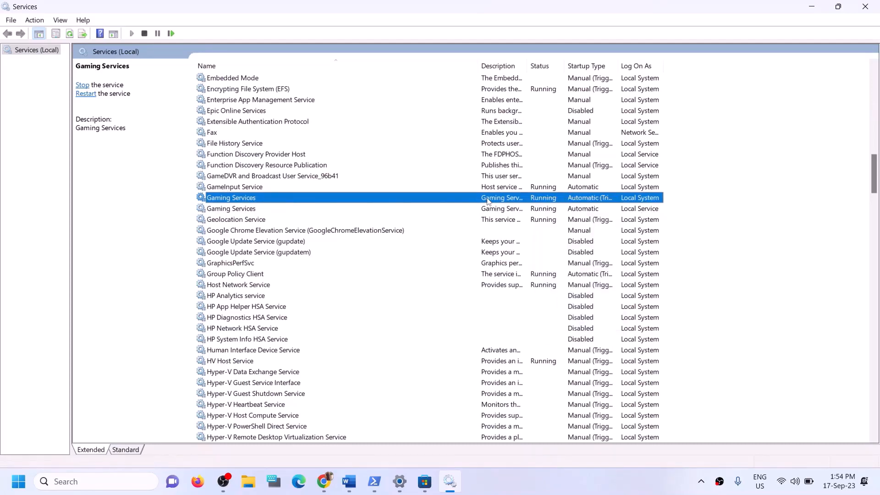
Stop both Gaming Services entries, beginning with the one that logs on as Local System.
{"action": "left_click", "coordinate": [548, 212]}
{"action": "left_click", "coordinate": [547, 199]}
{"action": "right_click", "coordinate": [546, 198]}
{"action": "left_click", "coordinate": [569, 219]}
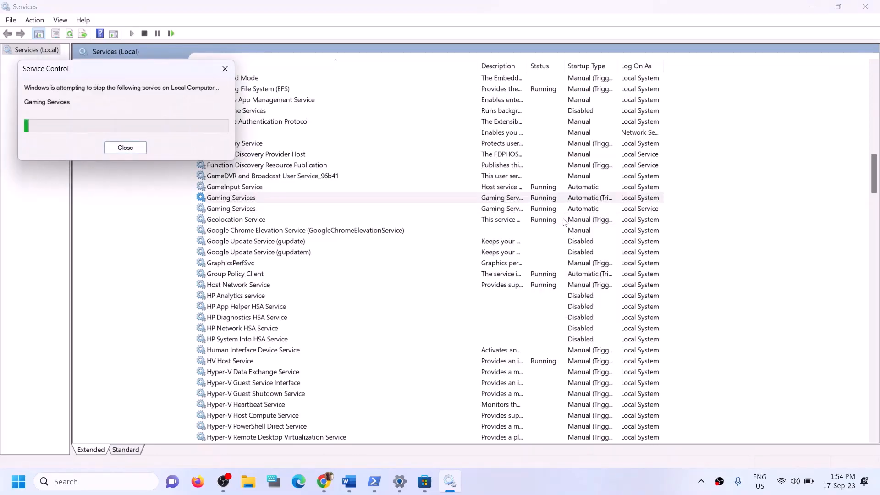
{"action": "left_click", "coordinate": [514, 210]}
{"action": "right_click", "coordinate": [513, 213]}
{"action": "left_click", "coordinate": [541, 231]}
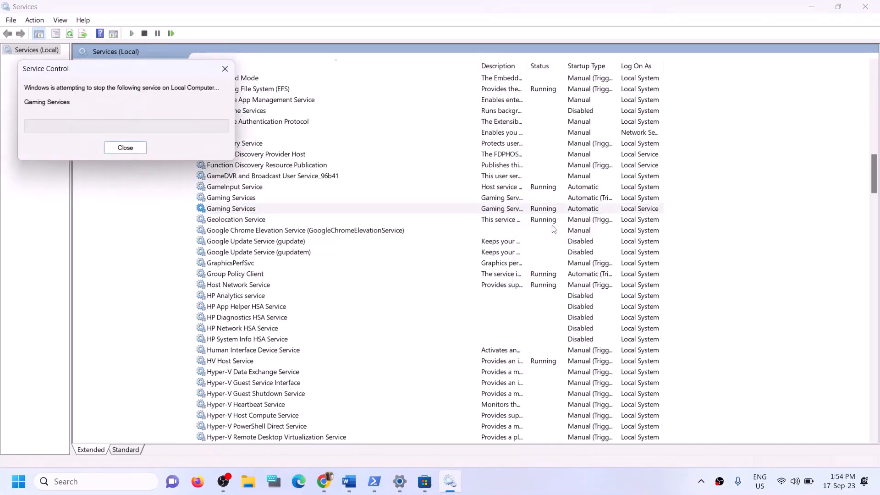
{"action": "left_click", "coordinate": [502, 198]}
{"action": "right_click", "coordinate": [503, 201]}
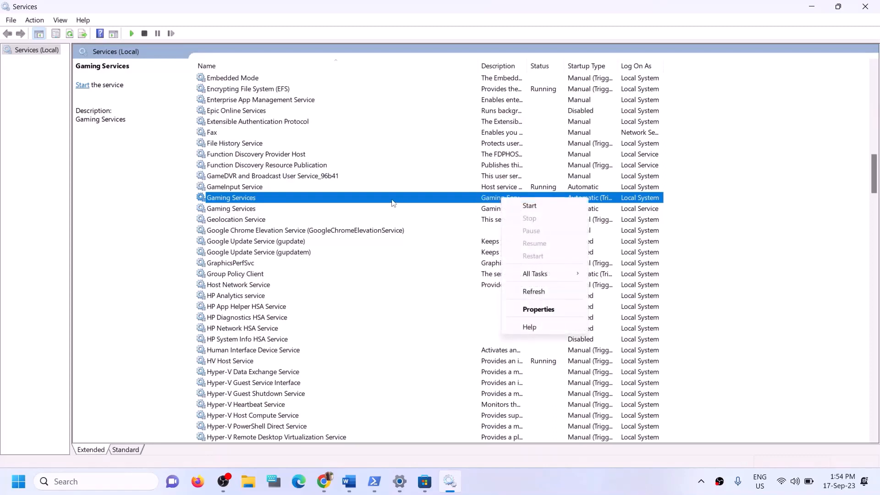
{"action": "left_click", "coordinate": [246, 213]}
{"action": "left_click", "coordinate": [246, 203]}
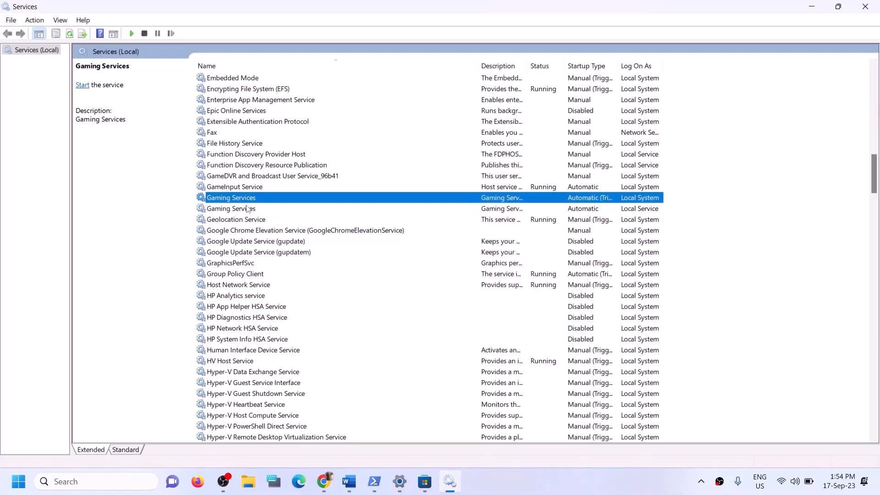
{"action": "left_click", "coordinate": [246, 209]}
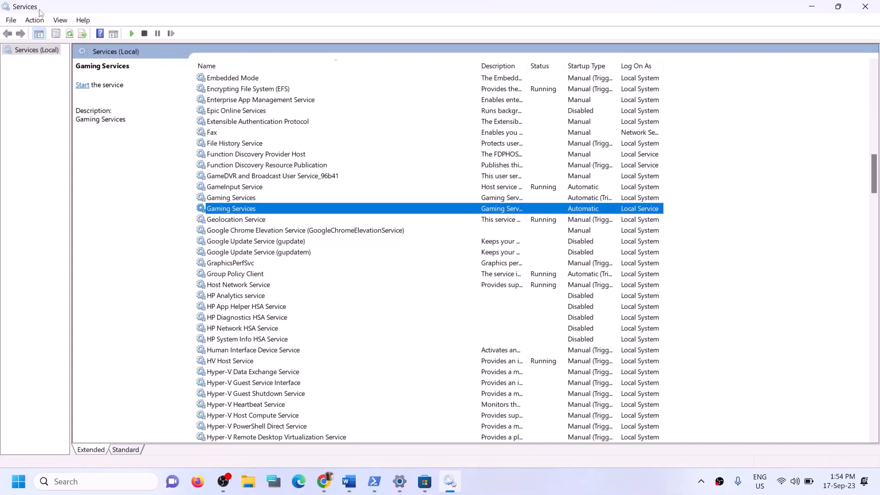
Start both Gaming Services entries again, the Local System one first and the Local Service one second.
{"action": "left_click", "coordinate": [492, 199]}
{"action": "right_click", "coordinate": [498, 200]}
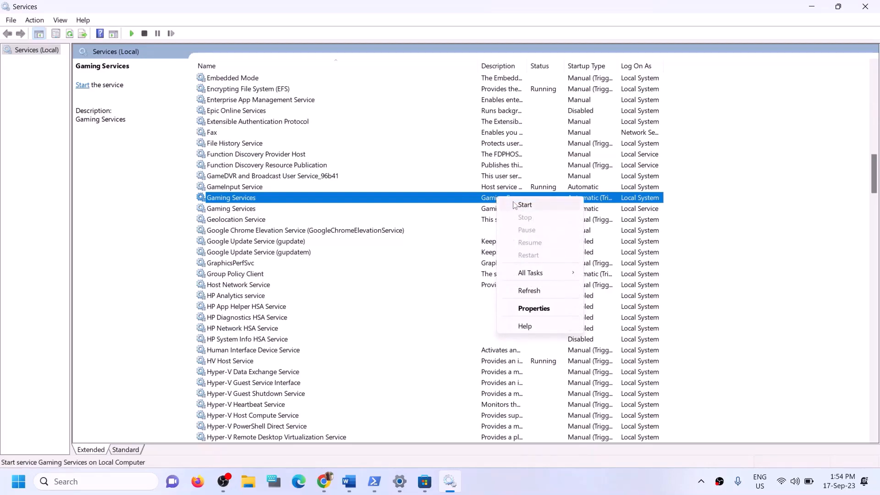
{"action": "left_click", "coordinate": [514, 204]}
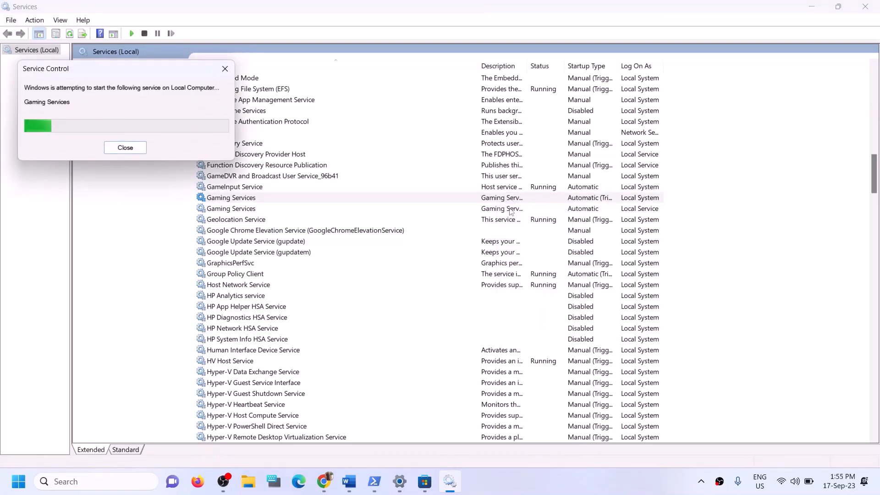
{"action": "left_click", "coordinate": [508, 210]}
{"action": "right_click", "coordinate": [508, 211]}
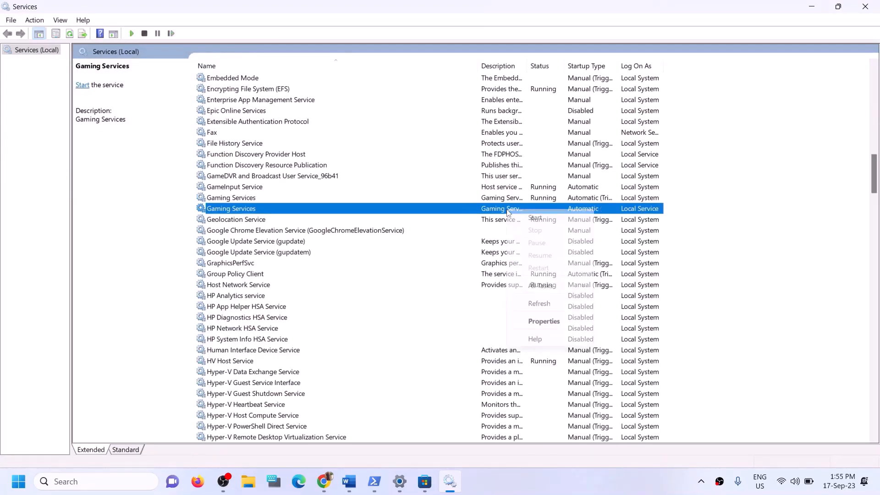
{"action": "left_click", "coordinate": [540, 218]}
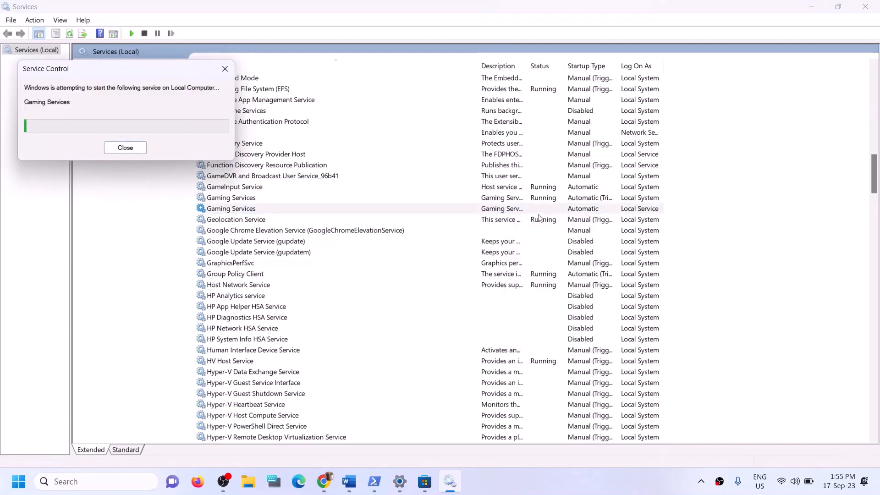
Find Microsoft Store Install Service, set its startup type to Automatic, apply it, and close its properties.
{"action": "left_click", "coordinate": [320, 202]}
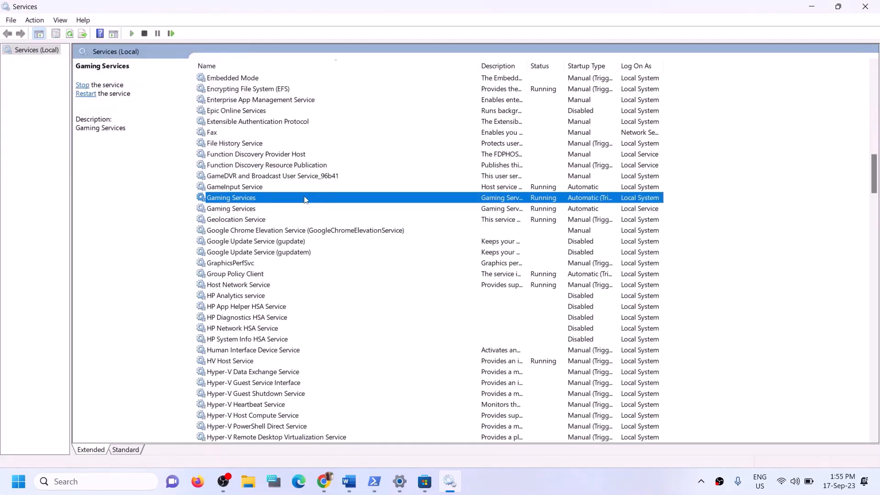
{"action": "key", "text": "m"}
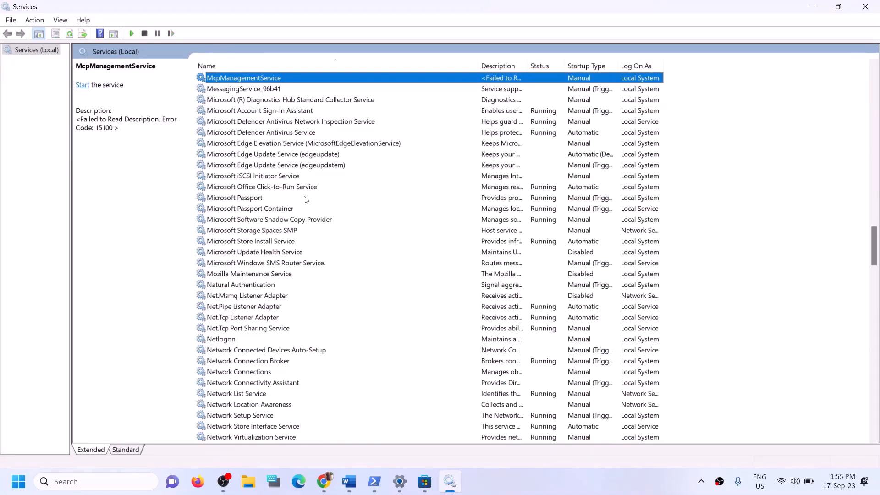
{"action": "left_click", "coordinate": [267, 240]}
{"action": "double_click", "coordinate": [356, 245]}
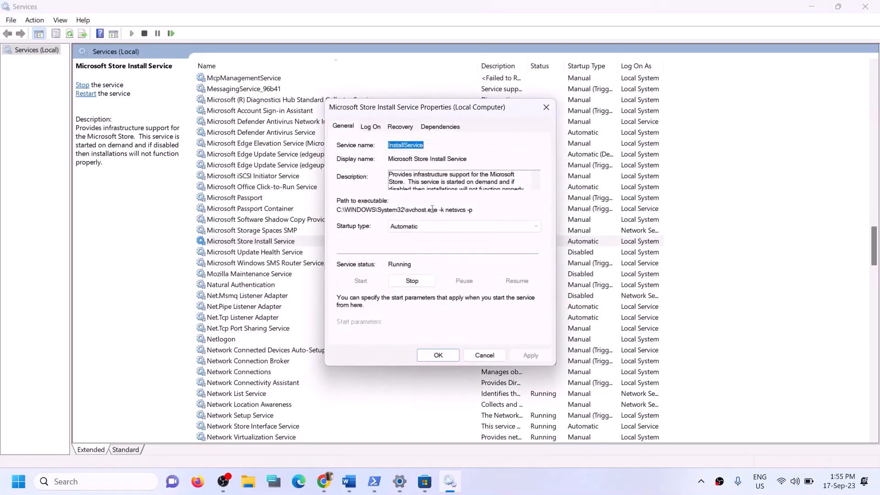
{"action": "left_click", "coordinate": [426, 225]}
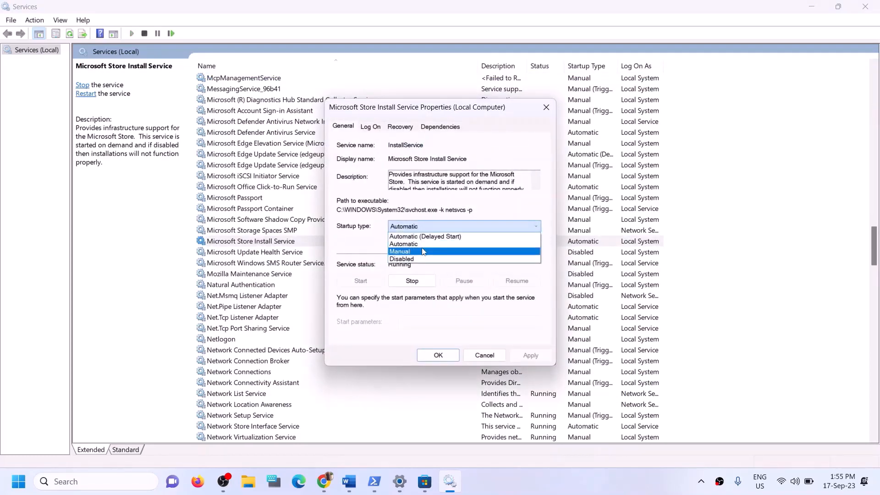
{"action": "left_click", "coordinate": [422, 246]}
{"action": "left_click", "coordinate": [527, 355]}
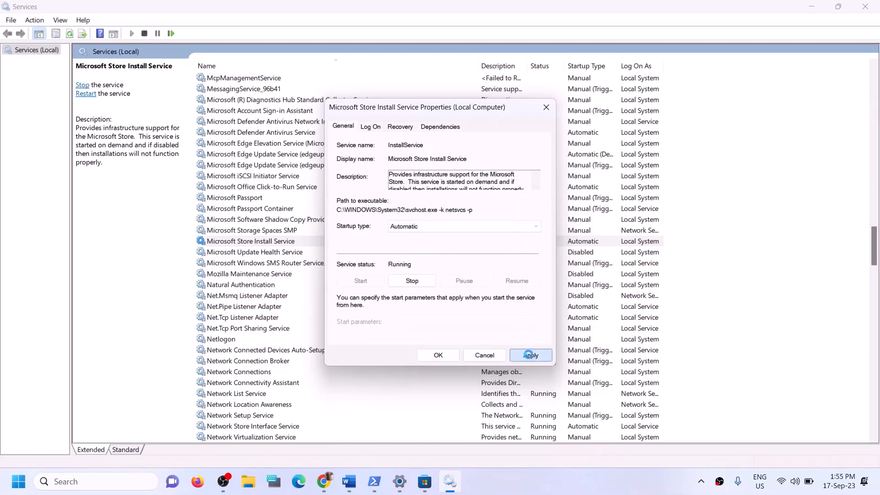
{"action": "left_click", "coordinate": [438, 355]}
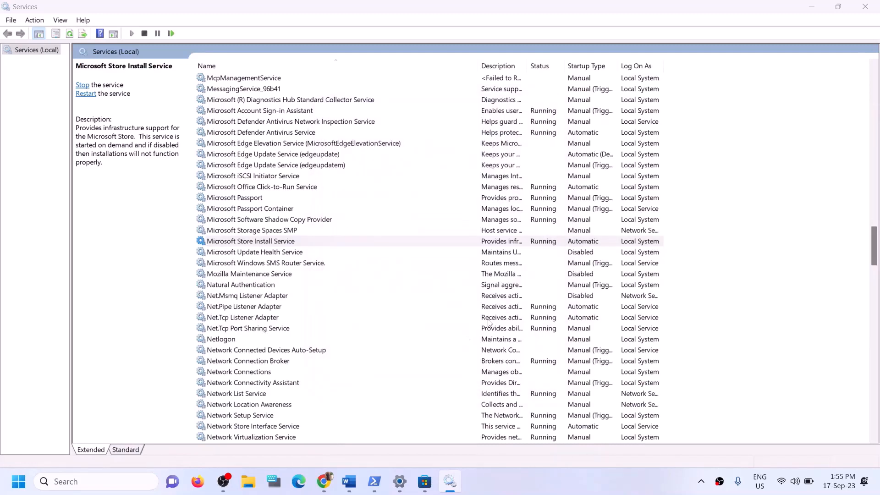
Close the Services window and highlight the Step 9 "Update Windows" instruction in the Word document.
{"action": "left_click", "coordinate": [865, 8]}
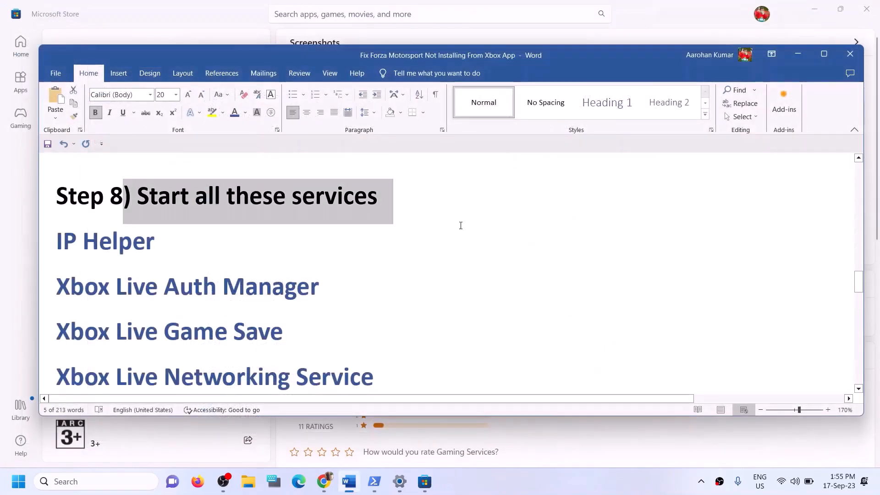
{"action": "scroll", "coordinate": [280, 259], "scroll_direction": "down", "scroll_amount": 6}
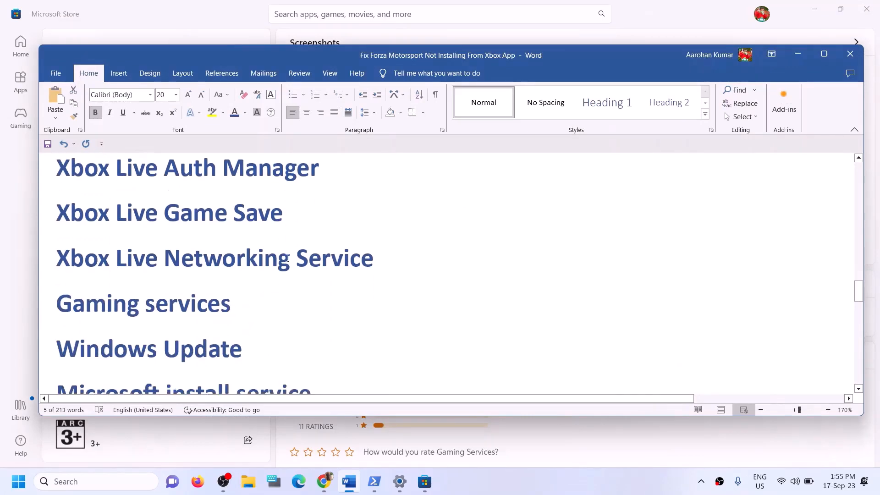
{"action": "scroll", "coordinate": [287, 258], "scroll_direction": "up", "scroll_amount": 1}
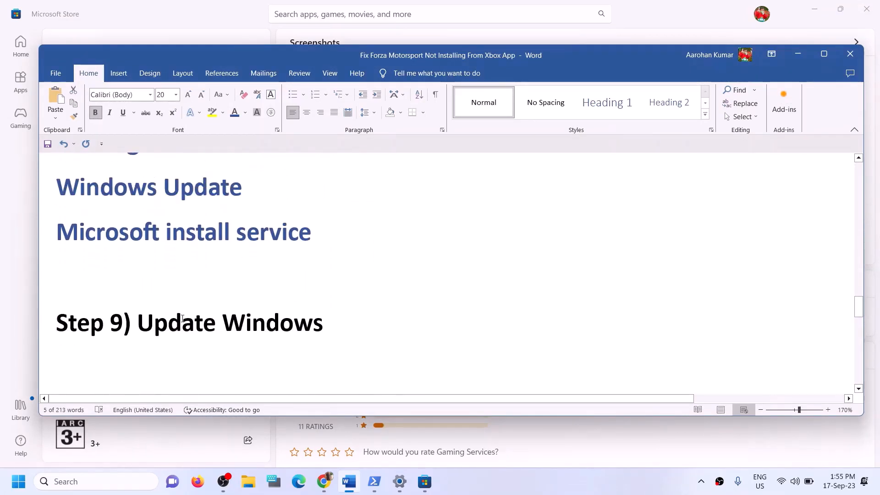
{"action": "left_click_drag", "start_coordinate": [349, 317], "coordinate": [137, 322]}
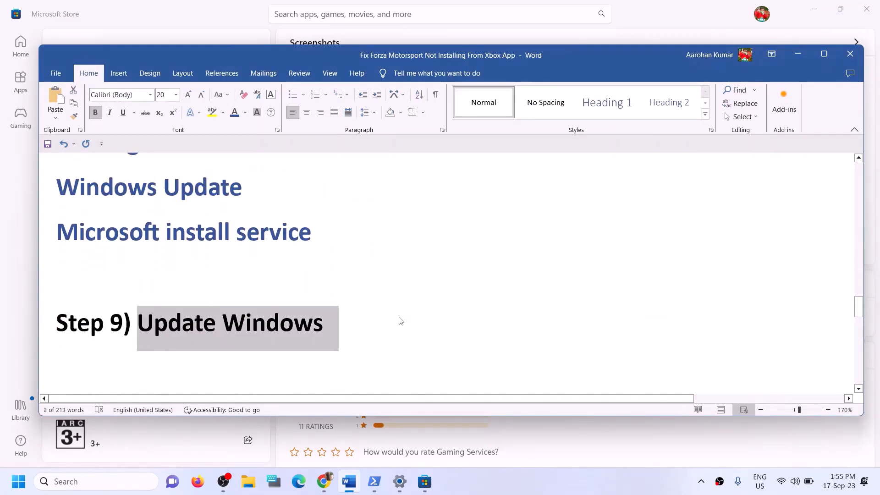
Switch to Settings, check for updates in Windows Update, and close Settings.
{"action": "key", "text": "alt+Tab"}
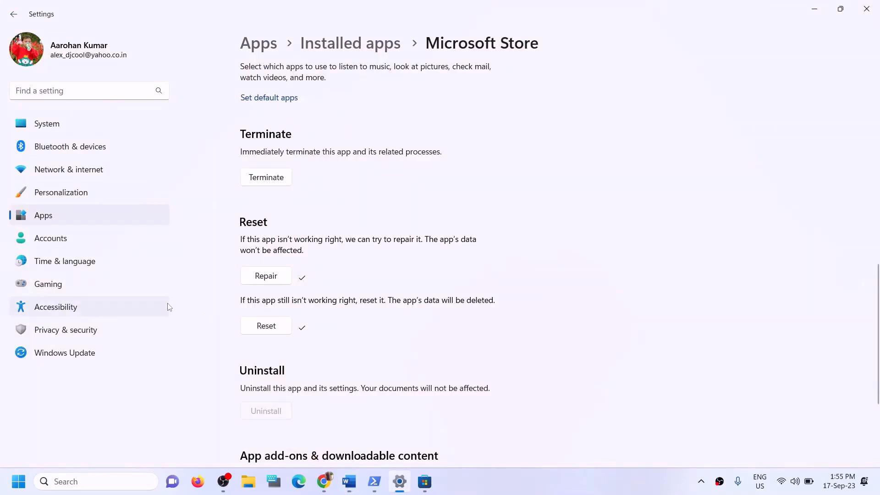
{"action": "left_click", "coordinate": [80, 352]}
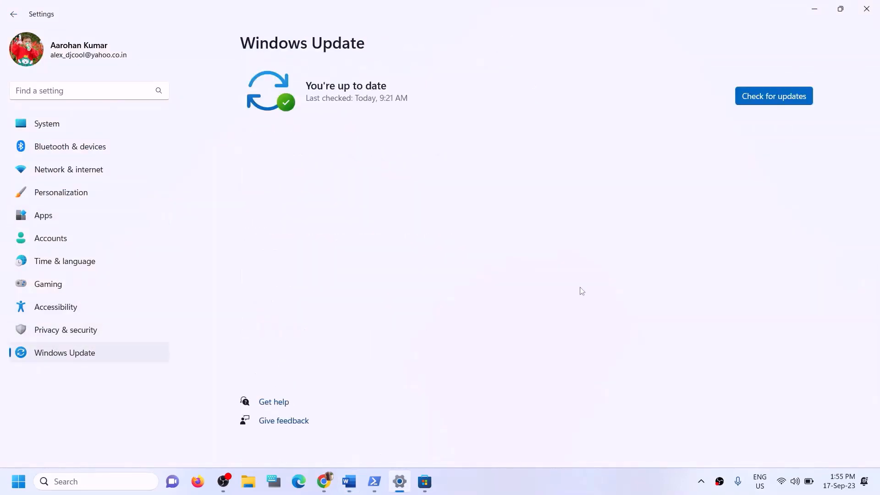
{"action": "left_click", "coordinate": [776, 96]}
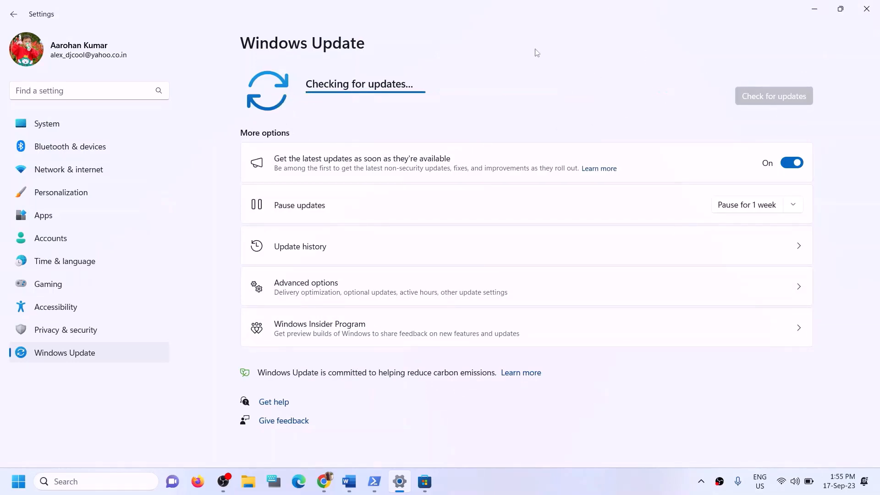
{"action": "left_click", "coordinate": [866, 9]}
Copy WSRESET from Step 10 of the document and run it as a command from Windows search.
{"action": "scroll", "coordinate": [254, 298], "scroll_direction": "down", "scroll_amount": 3}
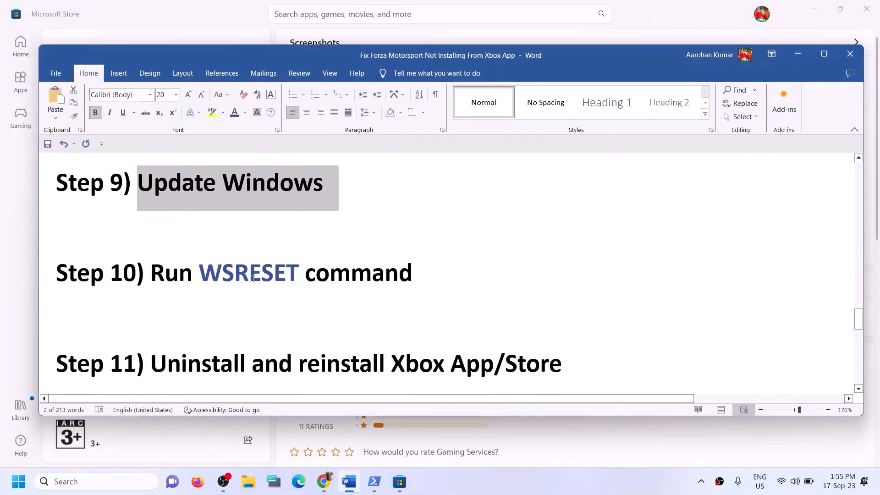
{"action": "scroll", "coordinate": [254, 273], "scroll_direction": "up", "scroll_amount": 1}
{"action": "double_click", "coordinate": [250, 319]}
{"action": "key", "text": "ctrl+c"}
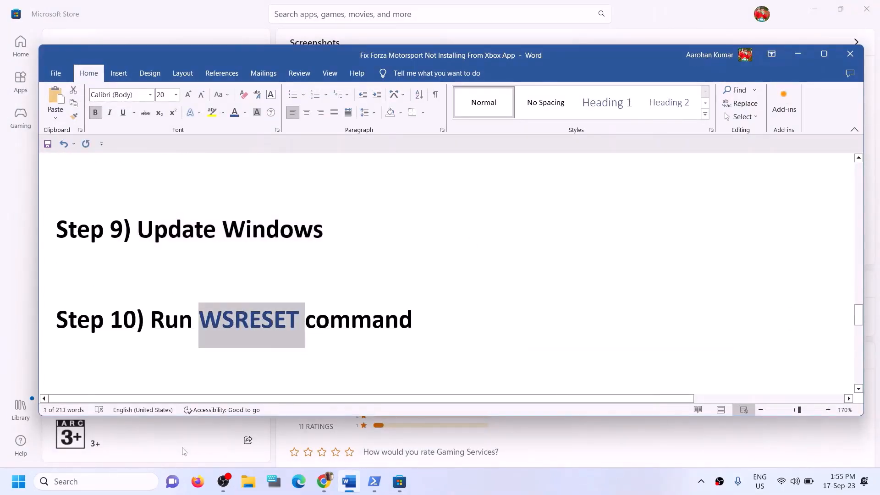
{"action": "left_click", "coordinate": [119, 488]}
{"action": "key", "text": "ctrl+v"}
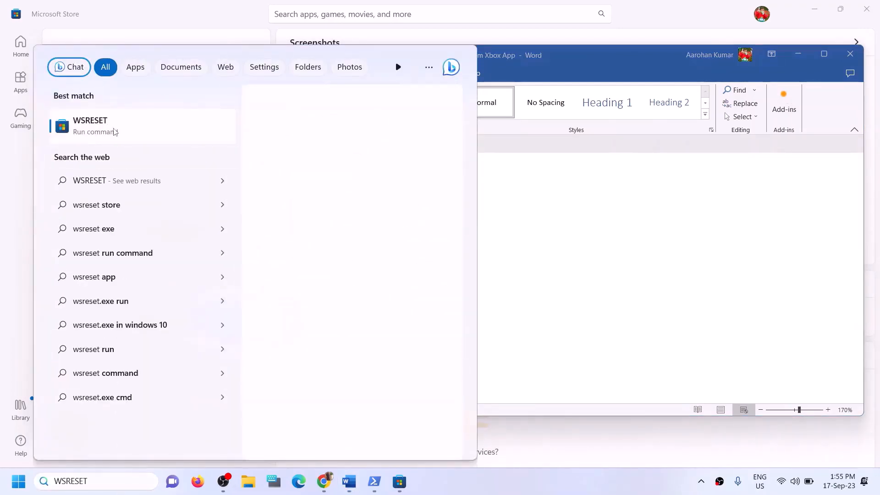
{"action": "key", "text": "Return"}
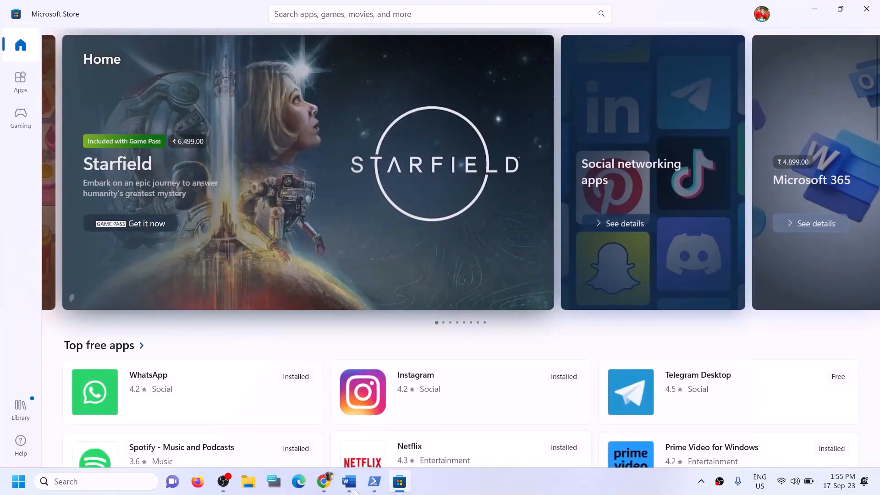
Return to the Word document and review the Step 11 commands for uninstalling and reinstalling the Xbox App/Store.
{"action": "left_click", "coordinate": [353, 485]}
{"action": "scroll", "coordinate": [257, 312], "scroll_direction": "down", "scroll_amount": 5}
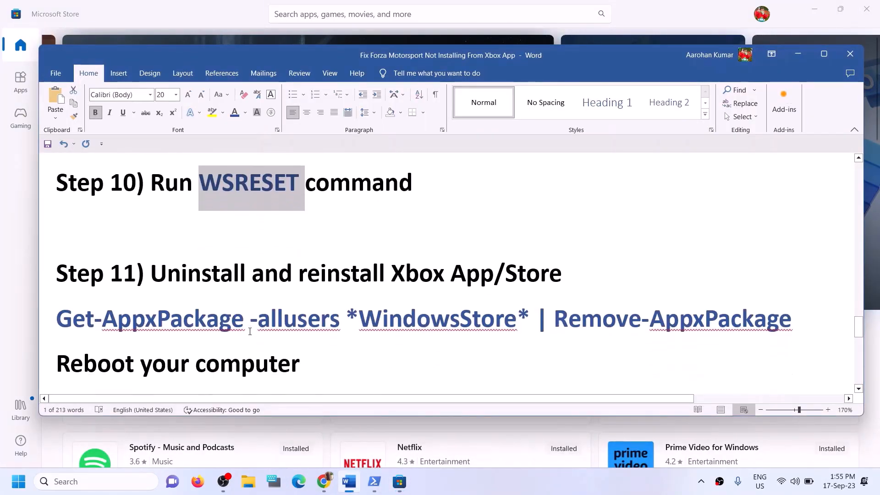
{"action": "left_click_drag", "start_coordinate": [379, 226], "coordinate": [571, 227]}
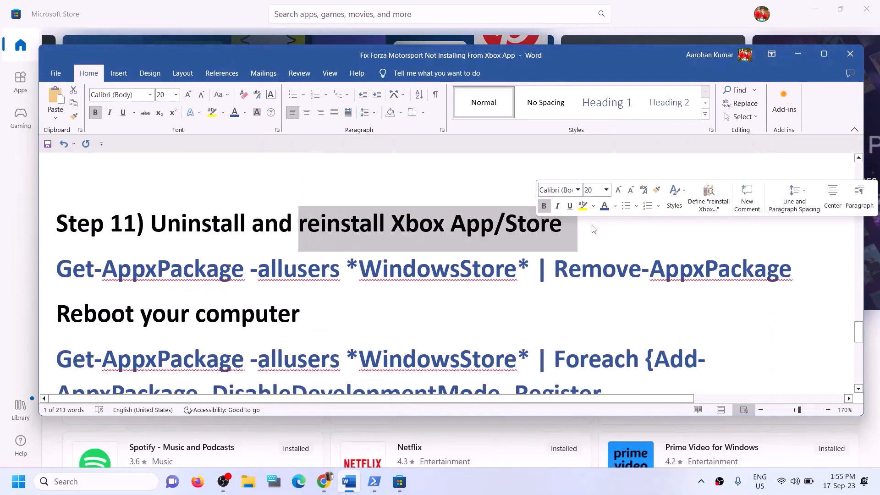
{"action": "left_click", "coordinate": [104, 284]}
{"action": "scroll", "coordinate": [407, 291], "scroll_direction": "down", "scroll_amount": 1}
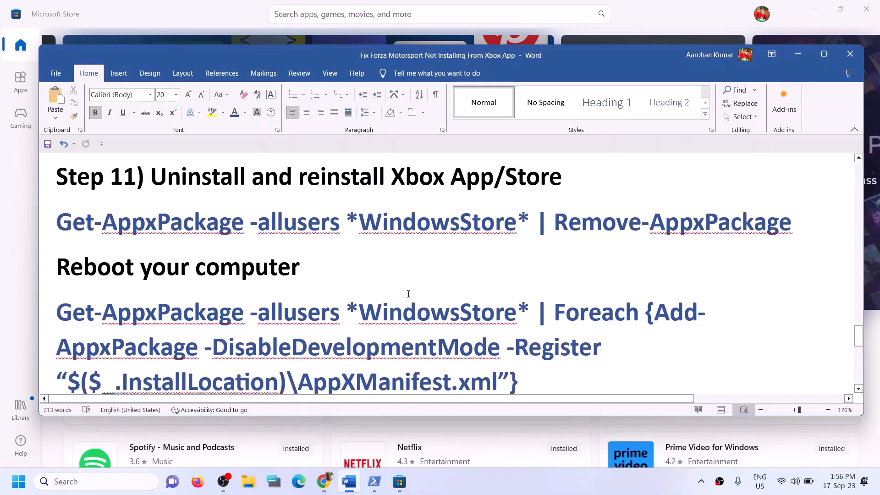
{"action": "scroll", "coordinate": [407, 294], "scroll_direction": "up", "scroll_amount": 1}
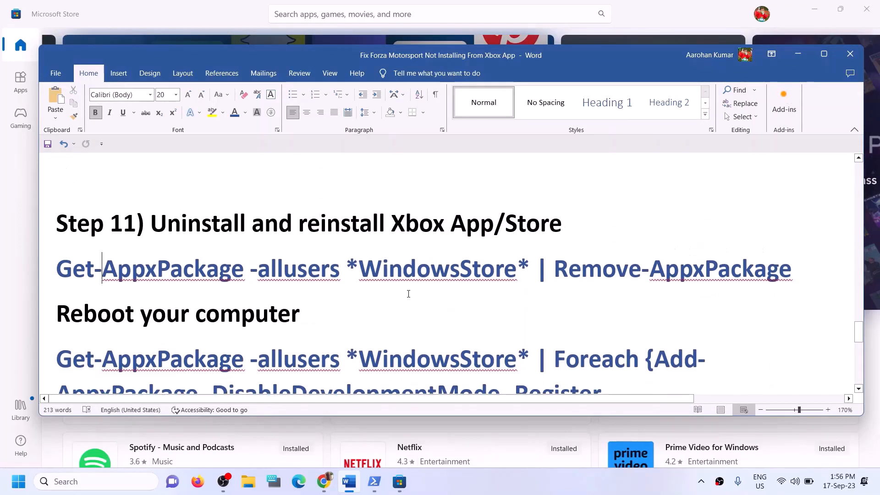
Search Windows for "xbox" and uninstall the Xbox app, confirming its removal.
{"action": "left_click", "coordinate": [90, 484]}
{"action": "type", "text": "xbo"}
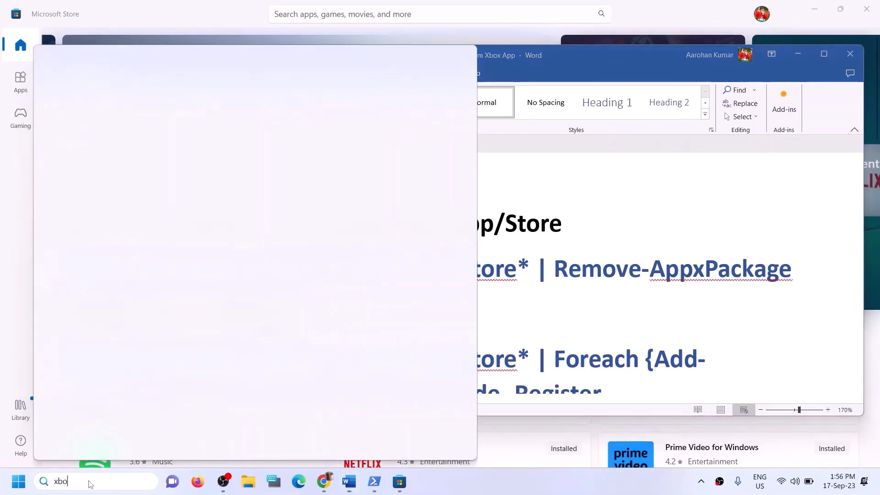
{"action": "type", "text": "x"}
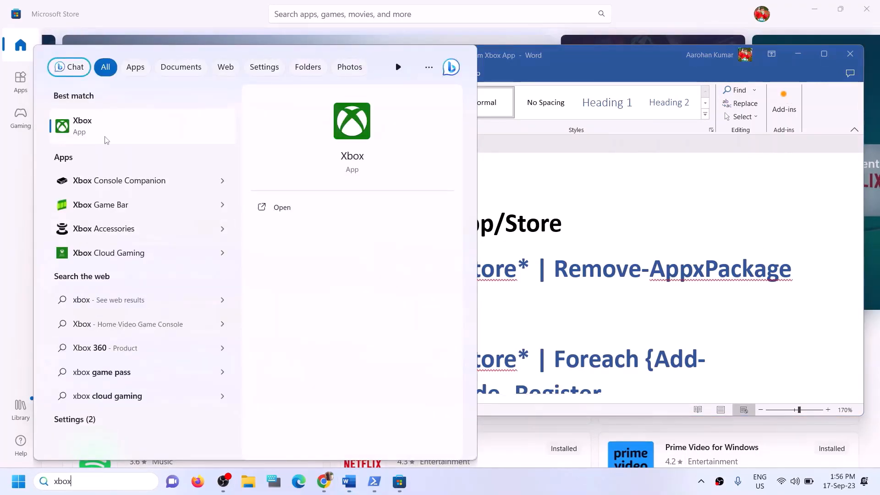
{"action": "right_click", "coordinate": [109, 142]}
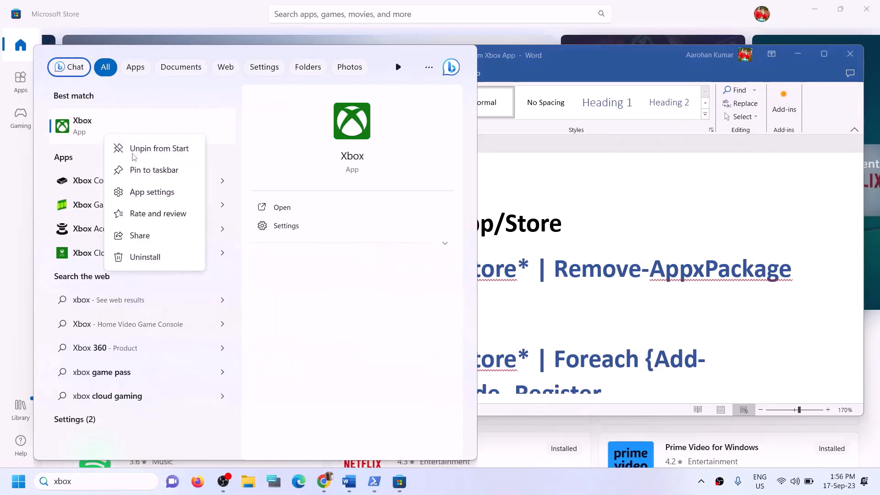
{"action": "left_click", "coordinate": [155, 260]}
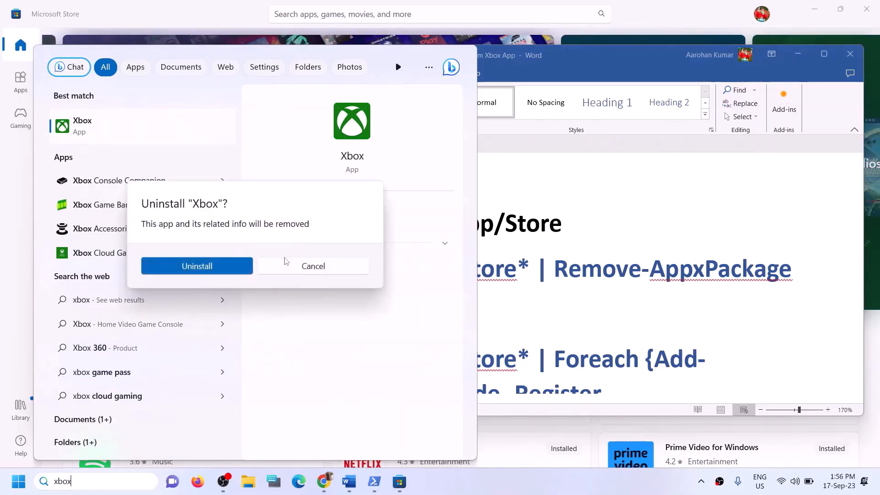
{"action": "left_click", "coordinate": [186, 265]}
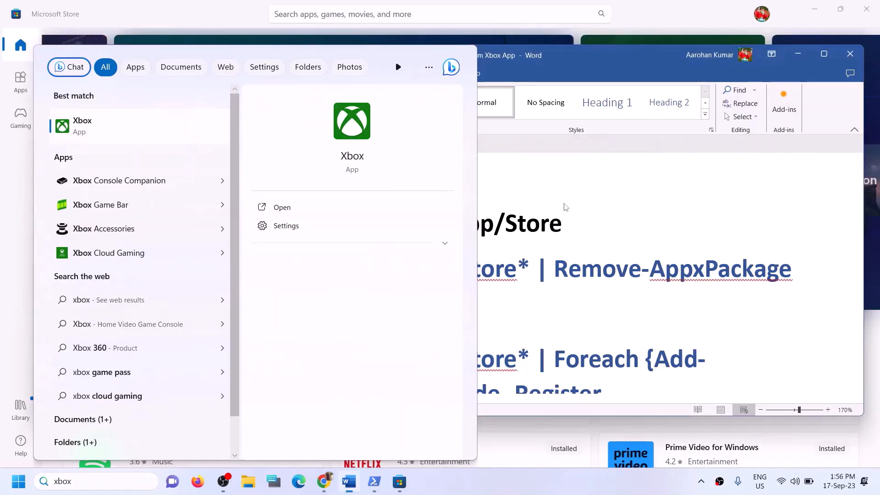
Copy the "Get-AppxPackage -allusers *WindowsStore* | Remove-AppxPackage" command from Step 11 of the Word document.
{"action": "left_click", "coordinate": [527, 220]}
{"action": "left_click_drag", "start_coordinate": [793, 269], "coordinate": [100, 273]}
{"action": "right_click", "coordinate": [100, 273]}
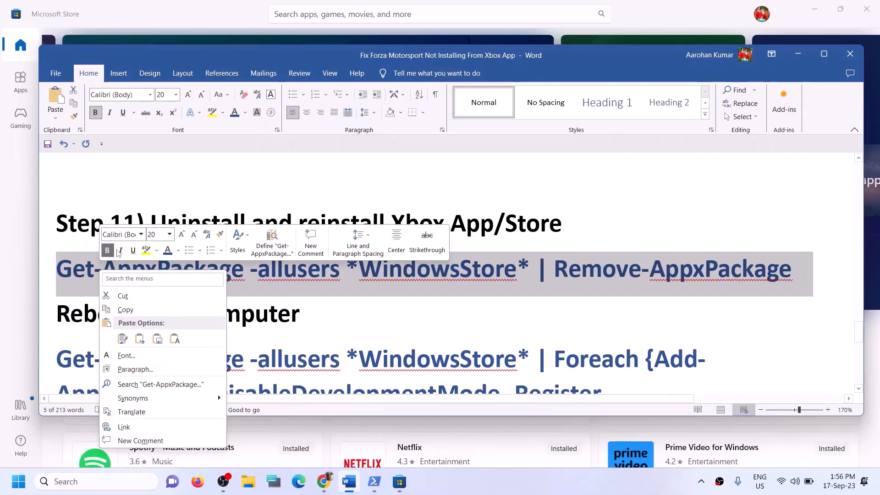
{"action": "left_click", "coordinate": [132, 310]}
Launch Windows PowerShell as administrator and run the copied command "Get-AppxPackage -allusers *WindowsStore* | Remove-AppxPackage".
{"action": "left_click", "coordinate": [119, 487]}
{"action": "type", "text": "po"}
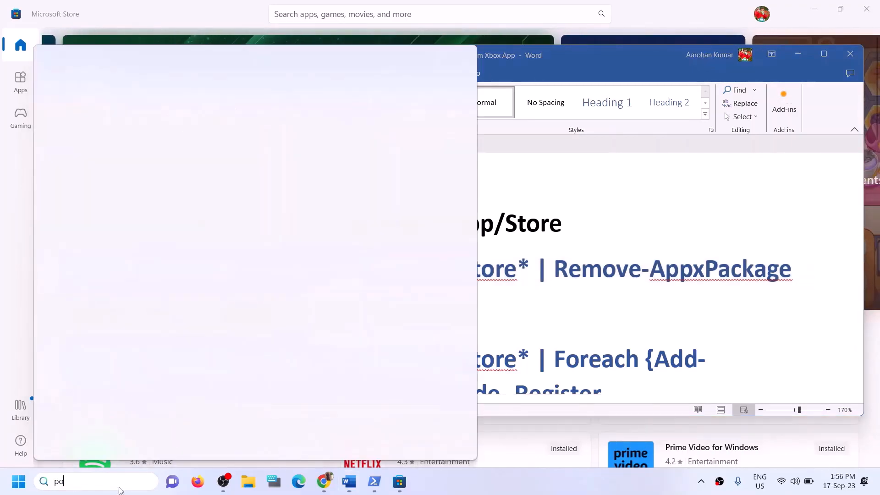
{"action": "type", "text": "wershell"}
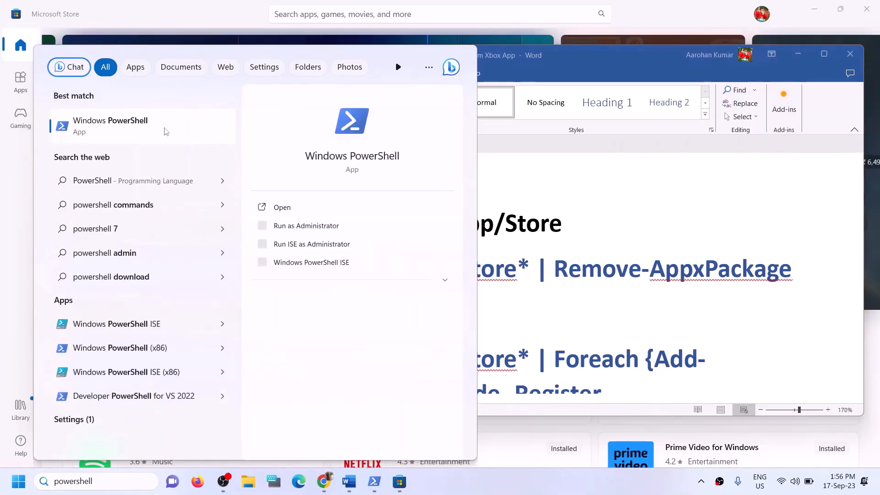
{"action": "right_click", "coordinate": [166, 131]}
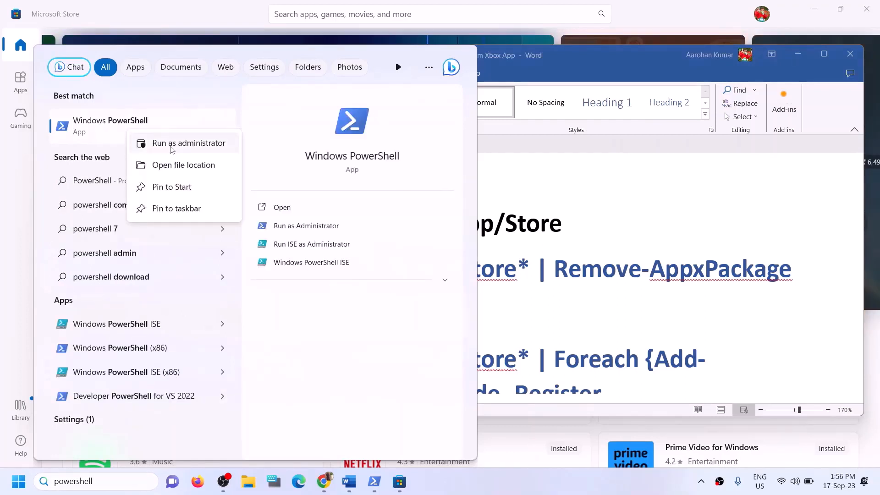
{"action": "left_click", "coordinate": [171, 144]}
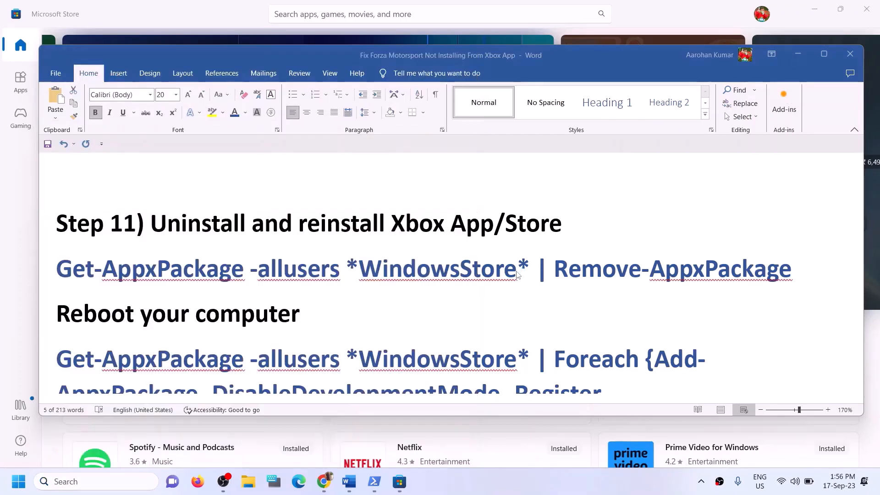
{"action": "left_click", "coordinate": [379, 332]}
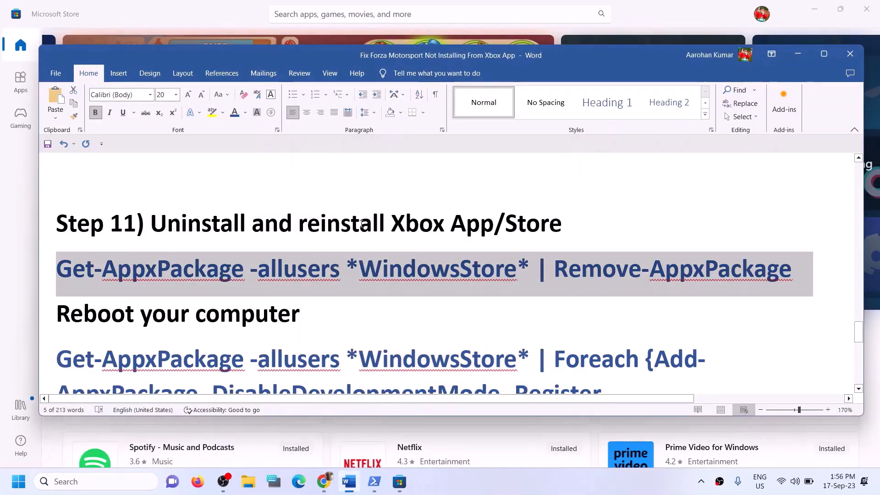
{"action": "key", "text": "ctrl+v"}
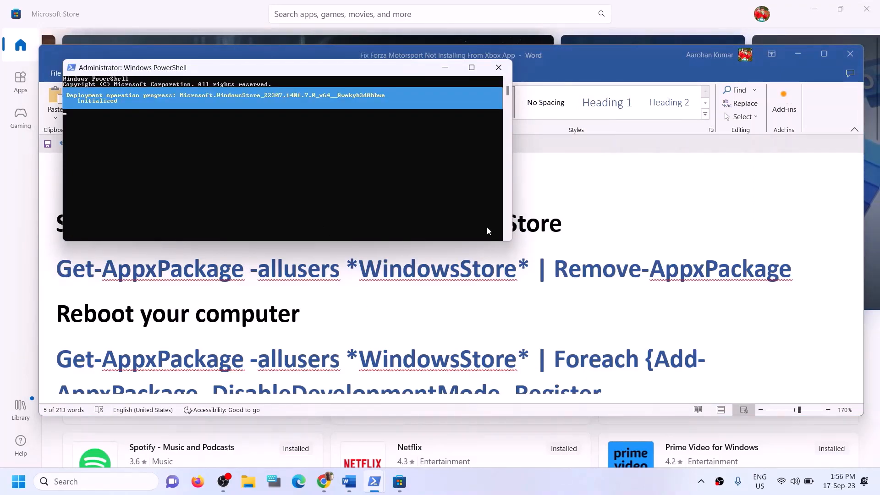
{"action": "left_click", "coordinate": [191, 13]}
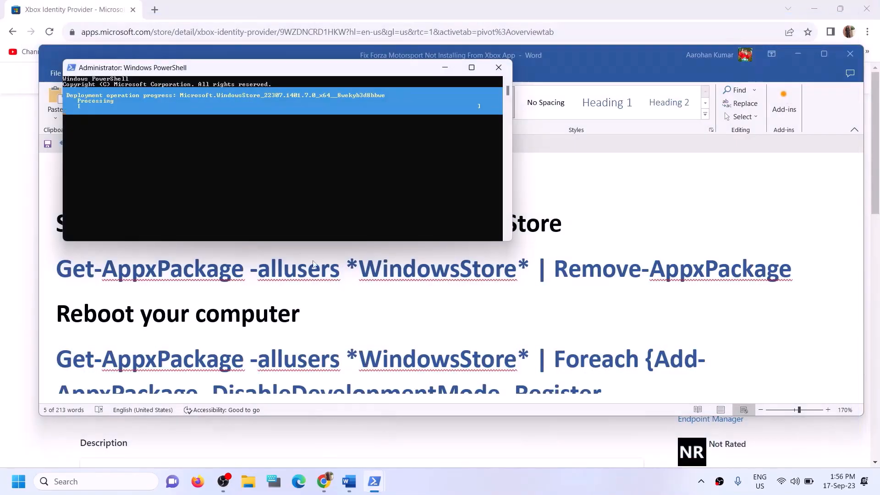
In the Word document, copy the three-line Get-AppxPackage Foreach command under "Reboot your computer".
{"action": "left_click", "coordinate": [340, 311]}
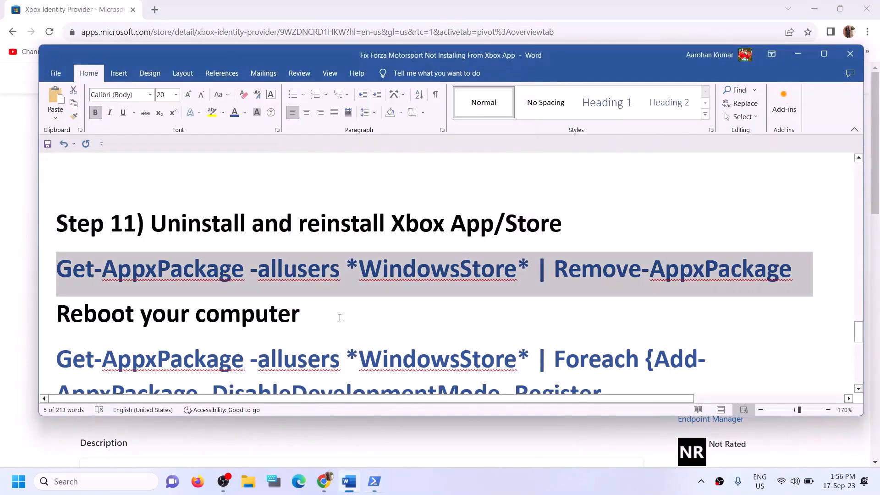
{"action": "scroll", "coordinate": [340, 314], "scroll_direction": "down", "scroll_amount": 1}
{"action": "left_click_drag", "start_coordinate": [81, 269], "coordinate": [326, 266]}
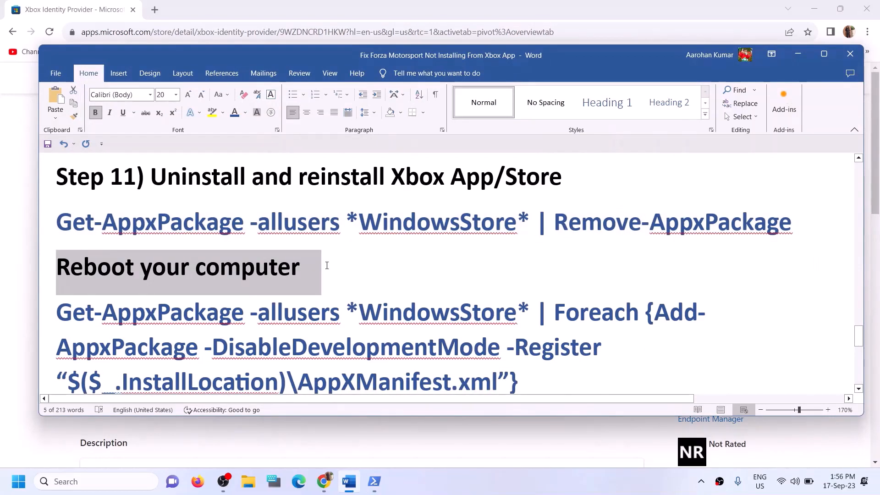
{"action": "scroll", "coordinate": [526, 336], "scroll_direction": "down", "scroll_amount": 1}
{"action": "left_click_drag", "start_coordinate": [527, 336], "coordinate": [78, 277]}
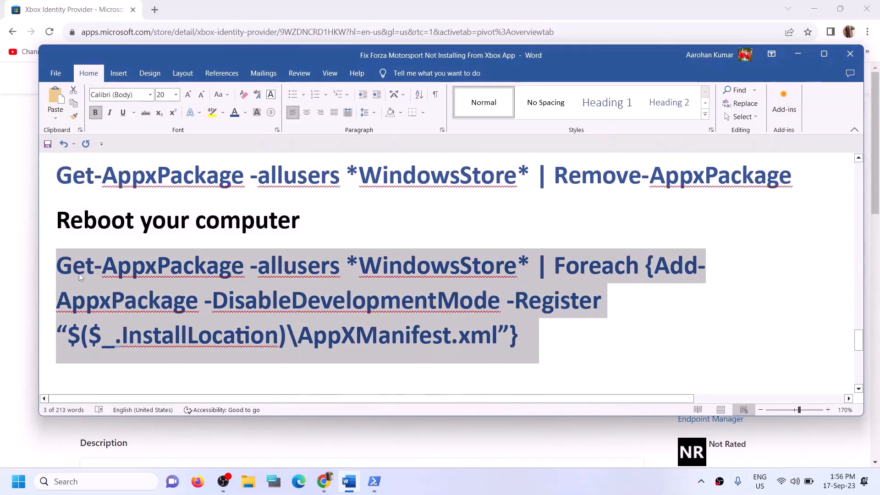
Check the latest administrator PowerShell window, and highlight the "Reboot your computer" line in the Word document.
{"action": "mouse_move", "coordinate": [374, 481]}
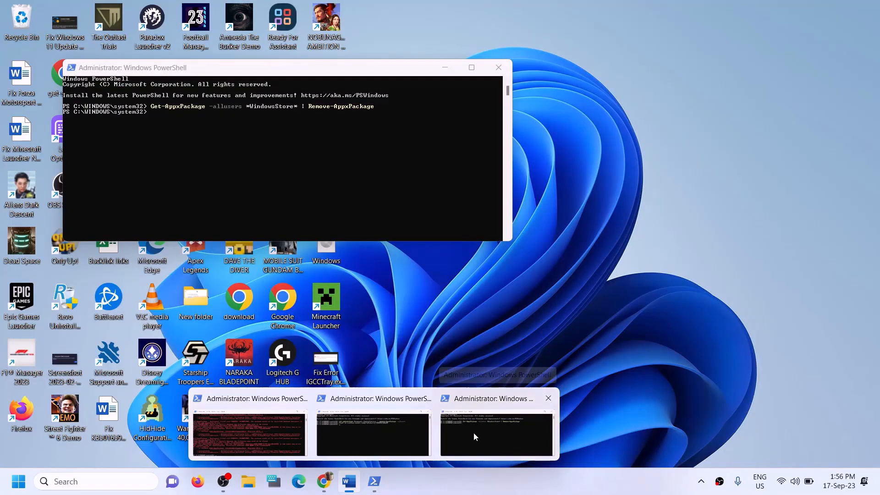
{"action": "left_click", "coordinate": [474, 432]}
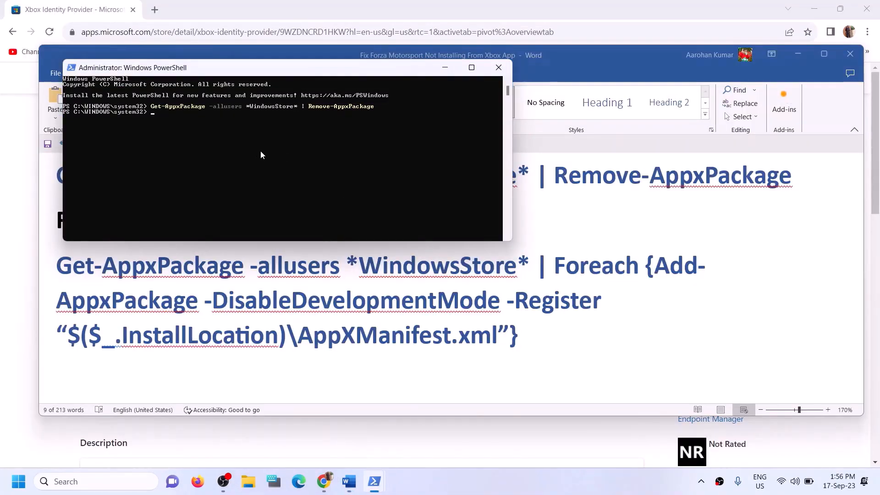
{"action": "left_click", "coordinate": [507, 304]}
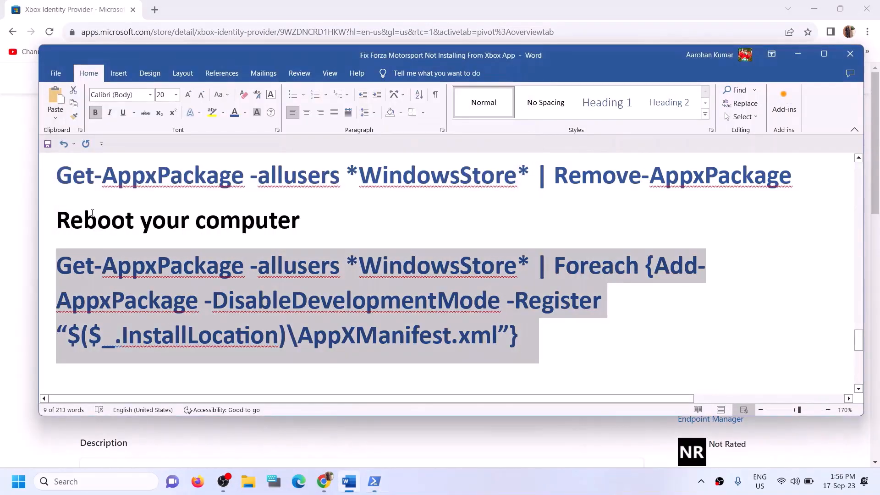
{"action": "triple_click", "coordinate": [92, 213]}
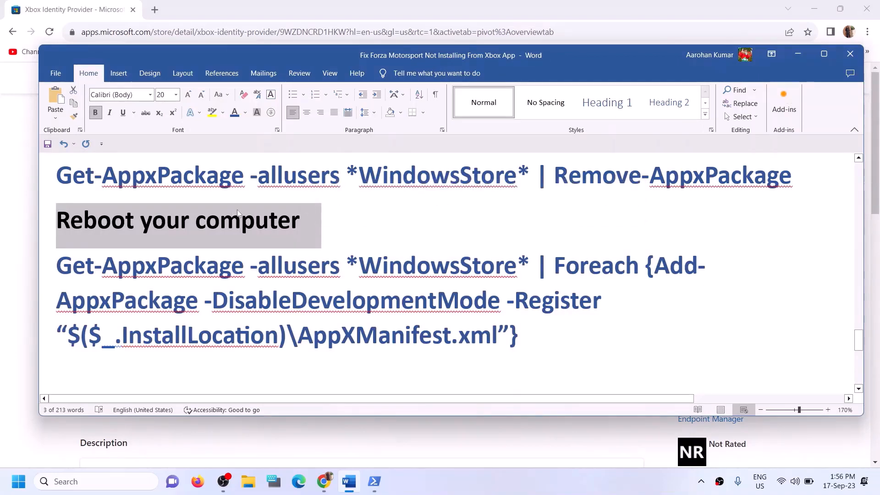
Run the copied Get-AppxPackage Foreach command in the administrator PowerShell window to re-register WindowsStore from AppXManifest.xml.
{"action": "left_click", "coordinate": [374, 481]}
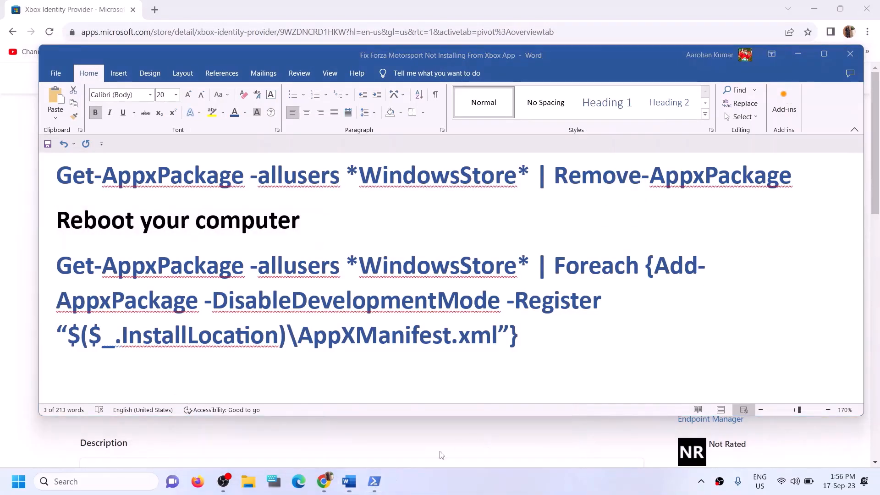
{"action": "left_click", "coordinate": [384, 485]}
{"action": "left_click", "coordinate": [460, 451]}
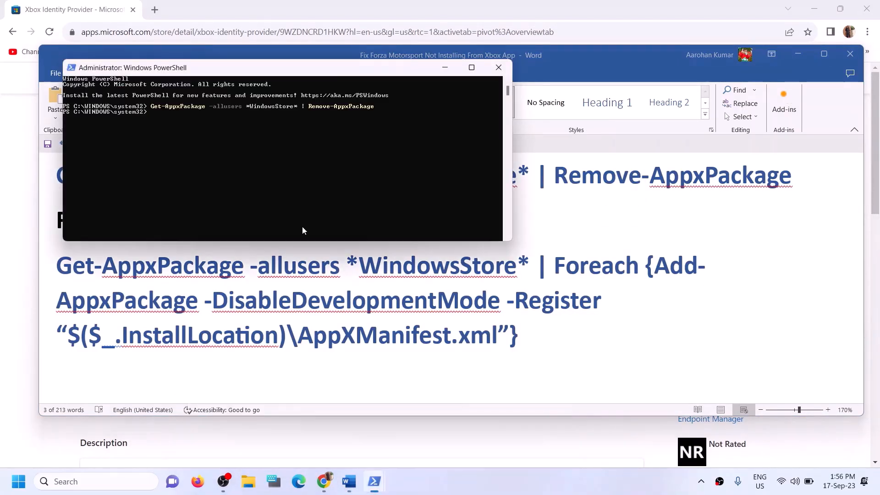
{"action": "right_click", "coordinate": [175, 137]}
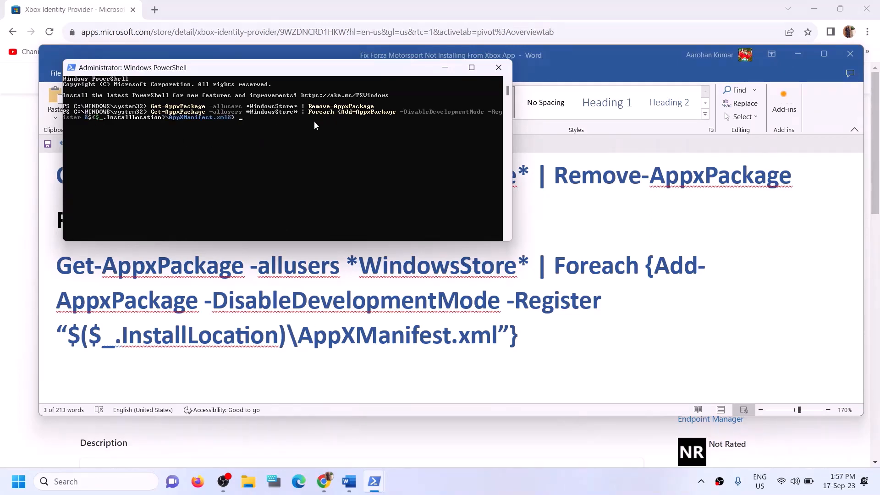
{"action": "key", "text": "Return"}
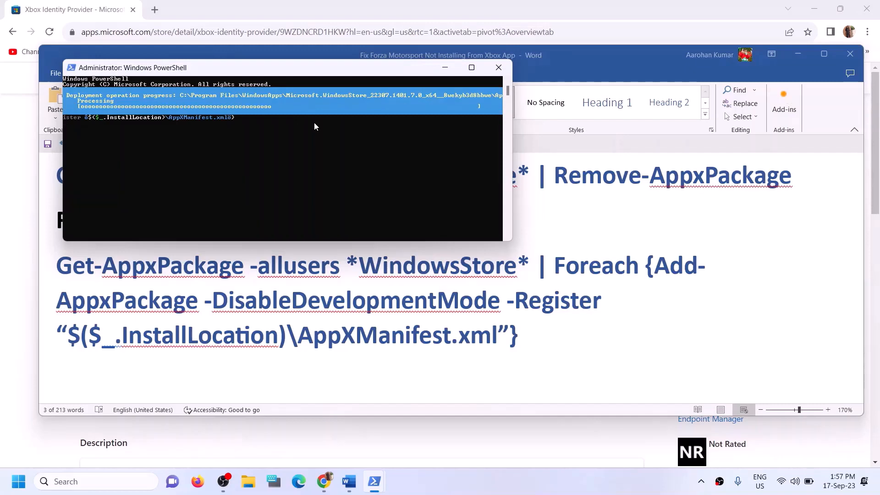
{"action": "left_click", "coordinate": [88, 482]}
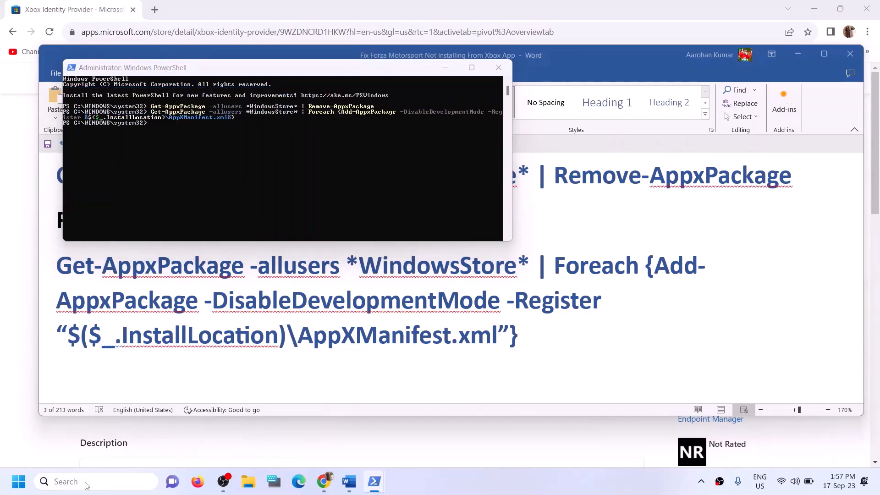
{"action": "type", "text": "store"}
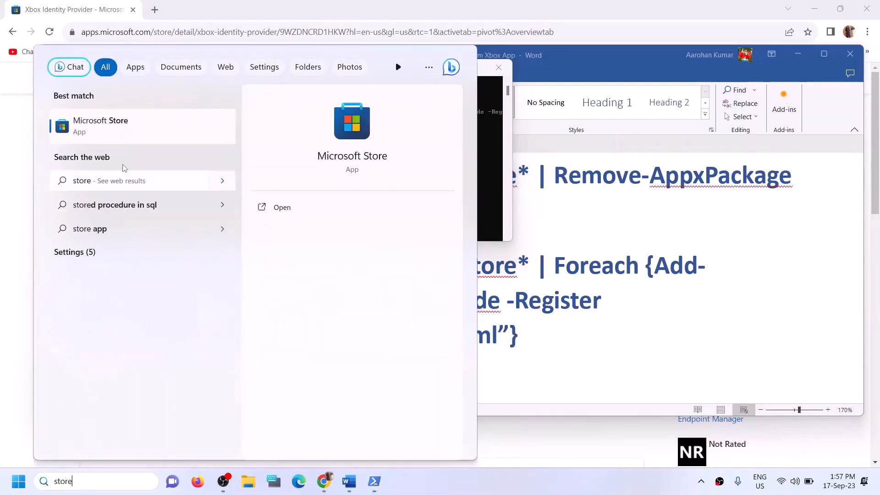
{"action": "left_click", "coordinate": [572, 330]}
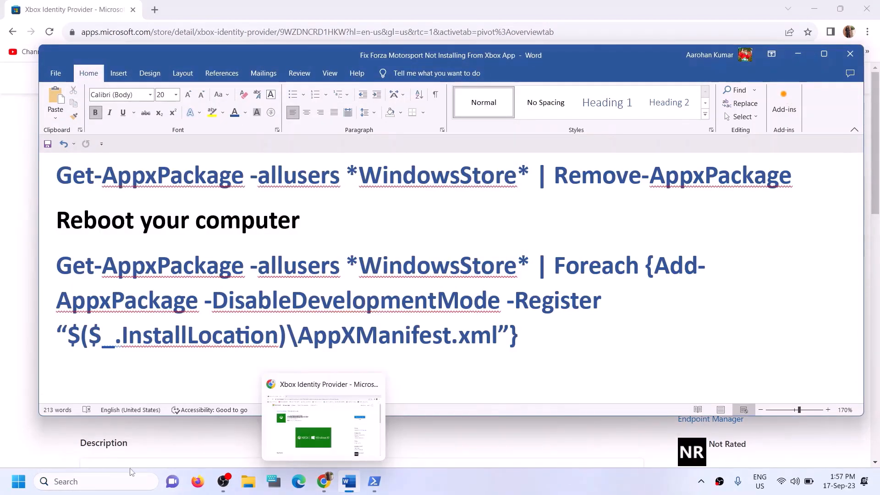
Search Windows for "store" and open Microsoft Store.
{"action": "left_click", "coordinate": [109, 480]}
{"action": "type", "text": "sto"}
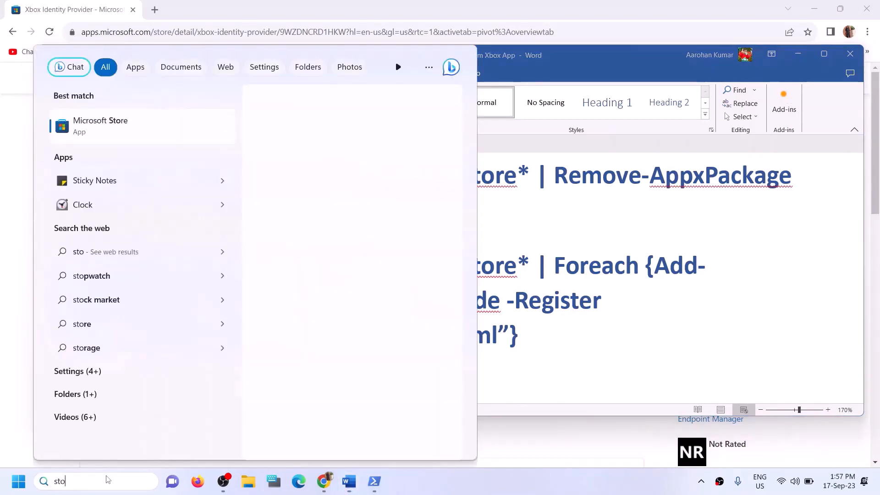
{"action": "type", "text": "re"}
{"action": "key", "text": "Escape"}
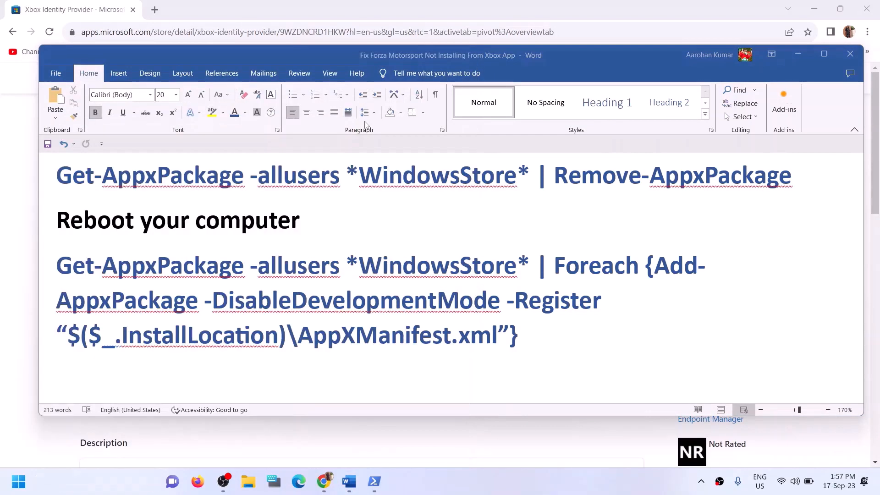
{"action": "left_click", "coordinate": [619, 10]}
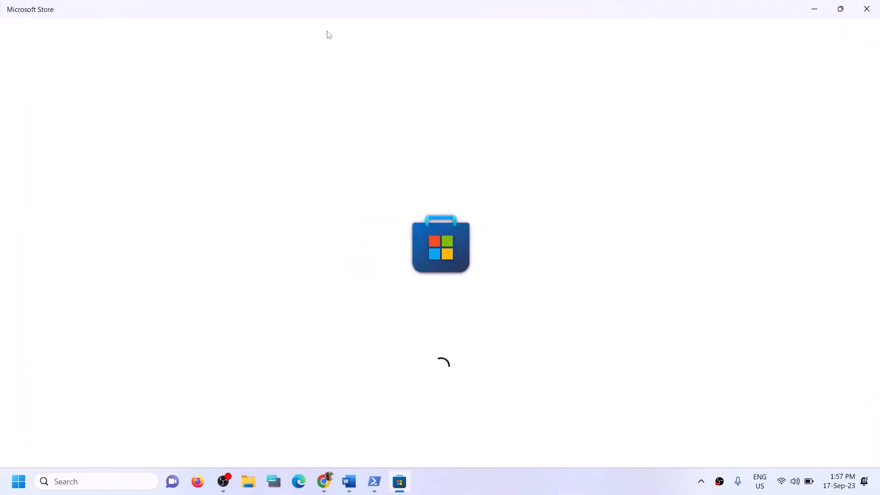
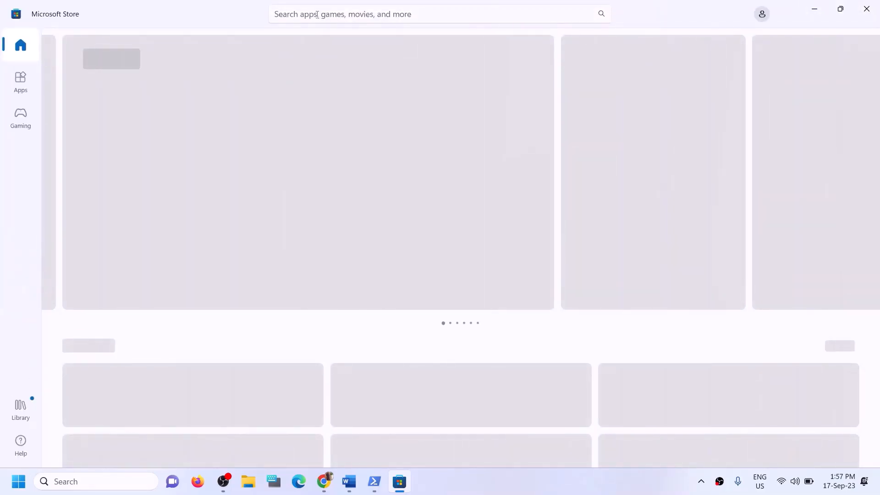
Search Microsoft Store for "xbox", start installing the Xbox app, and allow the User Account Control request.
{"action": "left_click", "coordinate": [317, 14]}
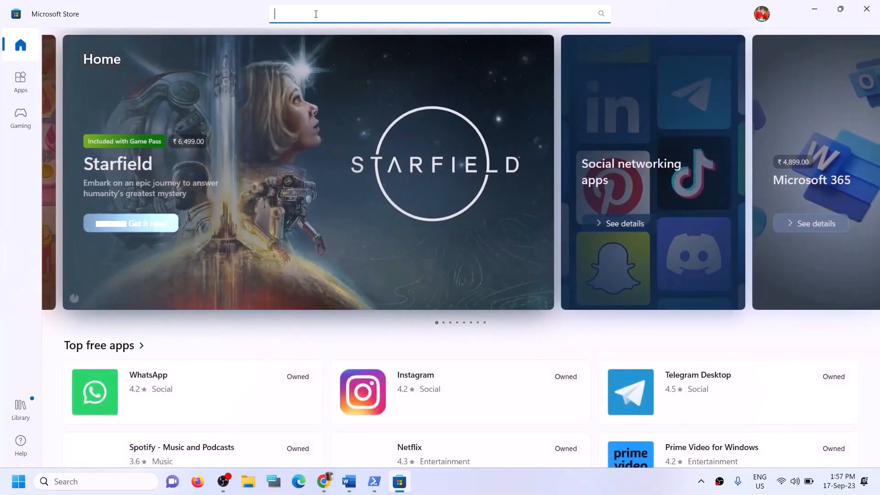
{"action": "type", "text": "xbox"}
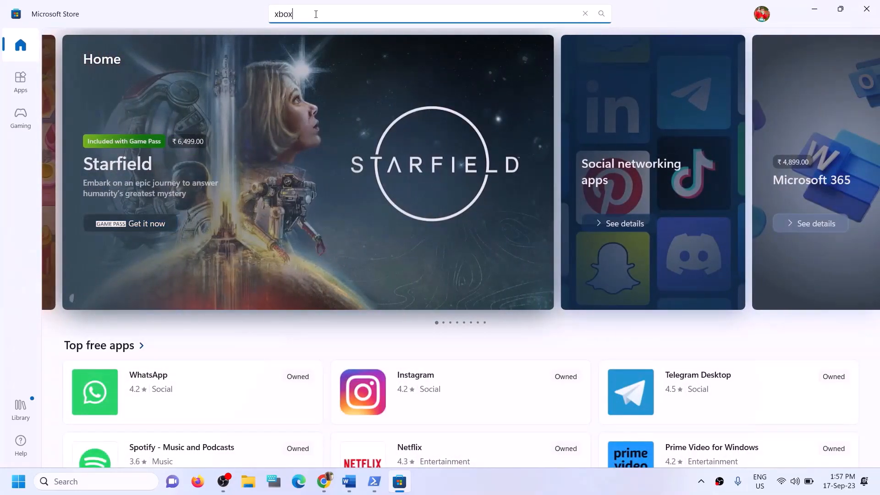
{"action": "left_click", "coordinate": [323, 240]}
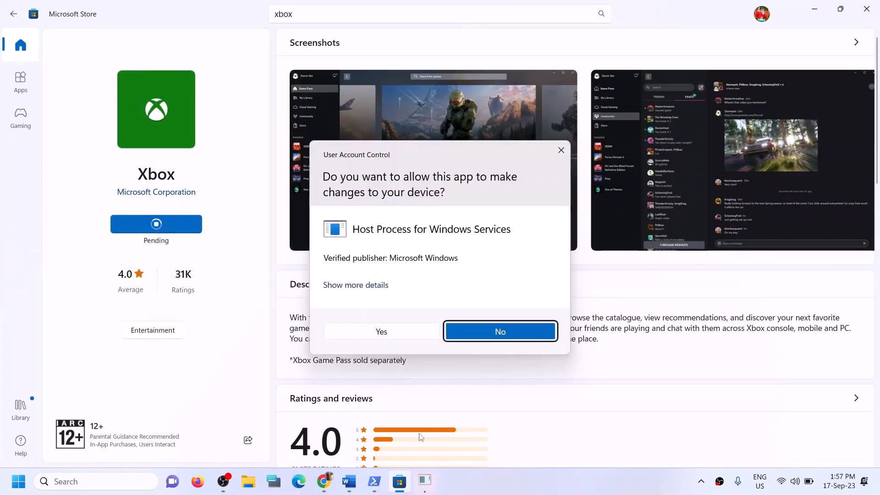
{"action": "left_click", "coordinate": [378, 332]}
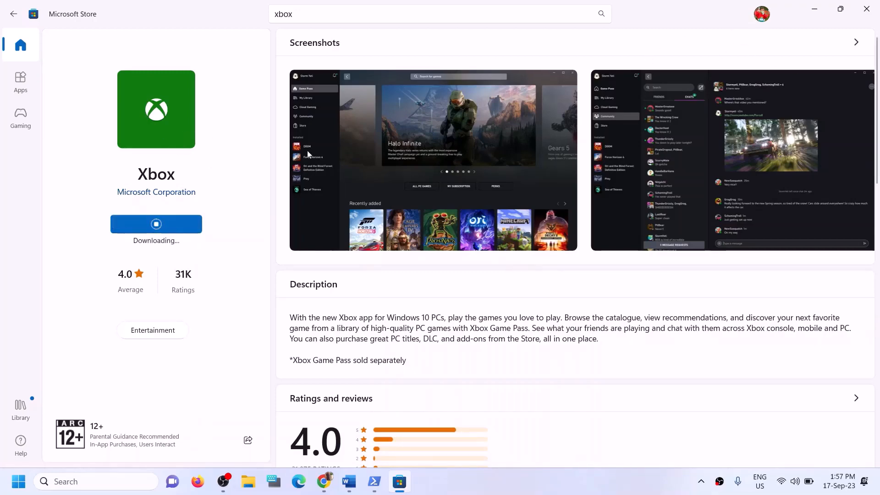
Switch to the Word document and highlight "Try installing to C drive" in Step 12.
{"action": "left_click", "coordinate": [348, 481]}
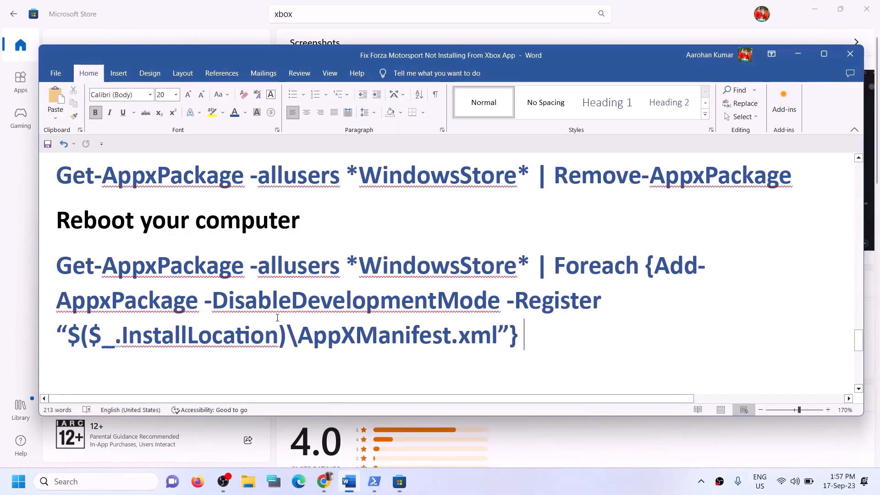
{"action": "scroll", "coordinate": [277, 318], "scroll_direction": "down", "scroll_amount": 3}
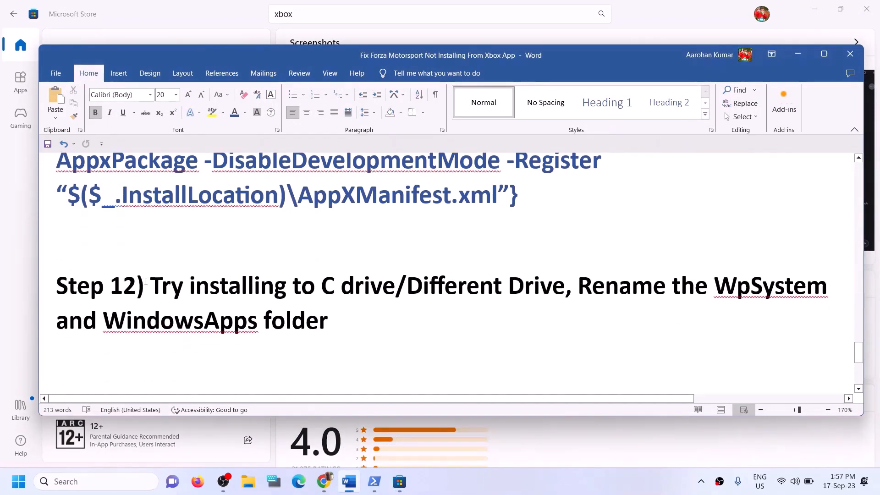
{"action": "left_click_drag", "start_coordinate": [150, 285], "coordinate": [379, 293]}
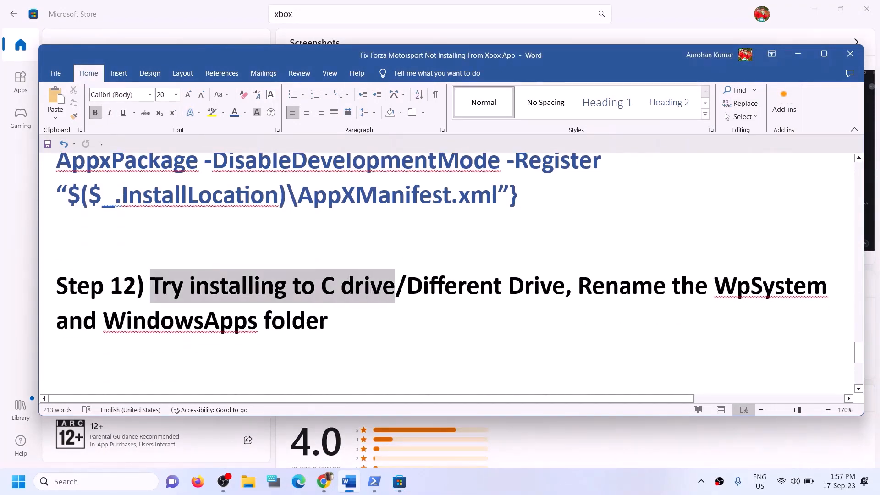
{"action": "left_click", "coordinate": [423, 289]}
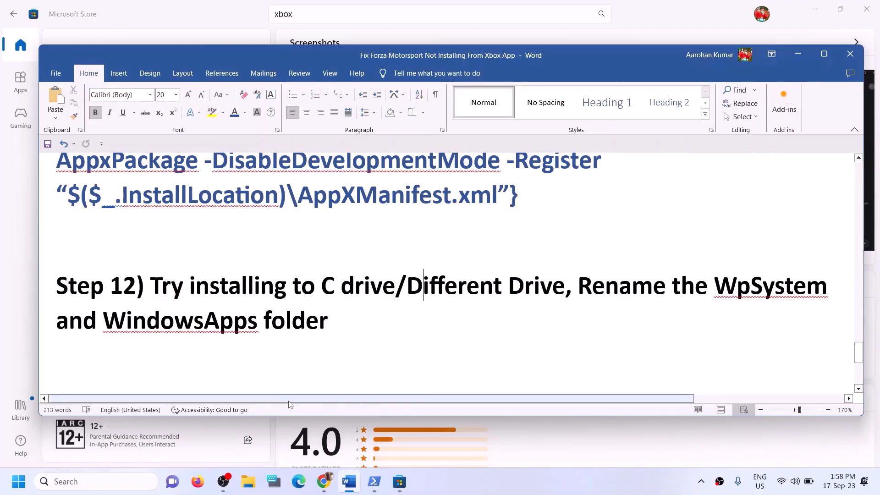
{"action": "key", "text": "super+e"}
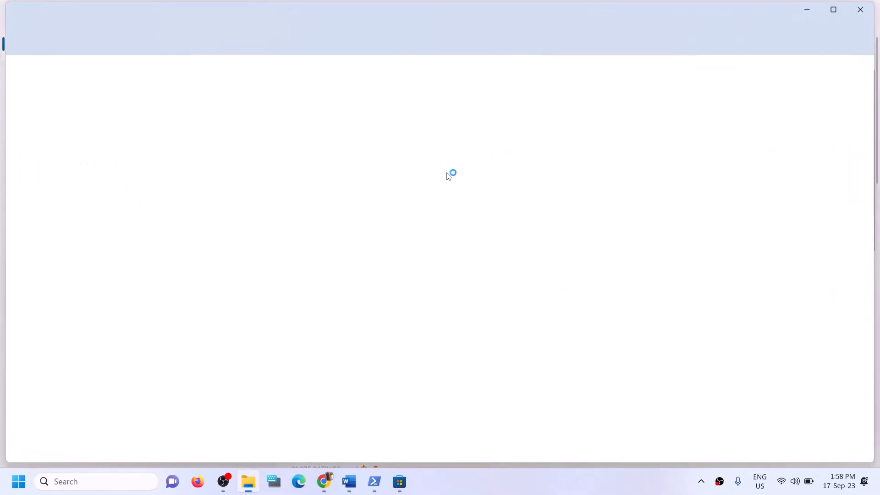
{"action": "left_click", "coordinate": [862, 9]}
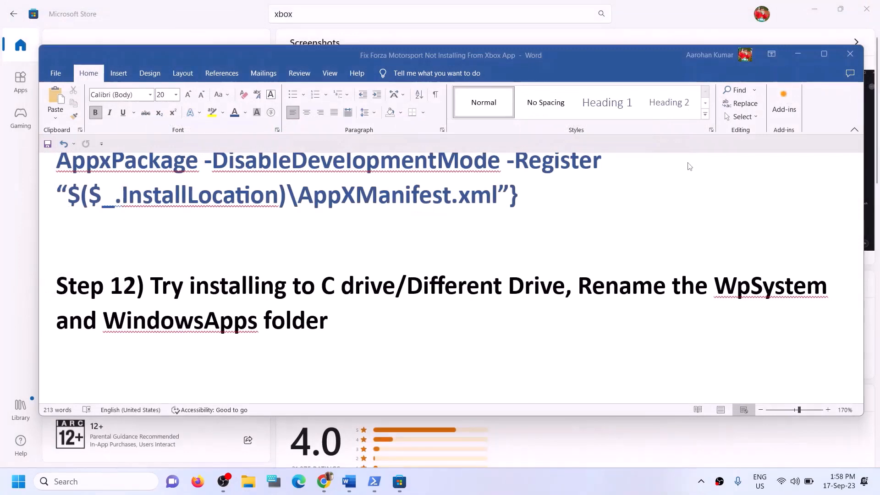
Open Windows Settings and look through the Advanced app settings and Installed apps pages.
{"action": "key", "text": "super+i"}
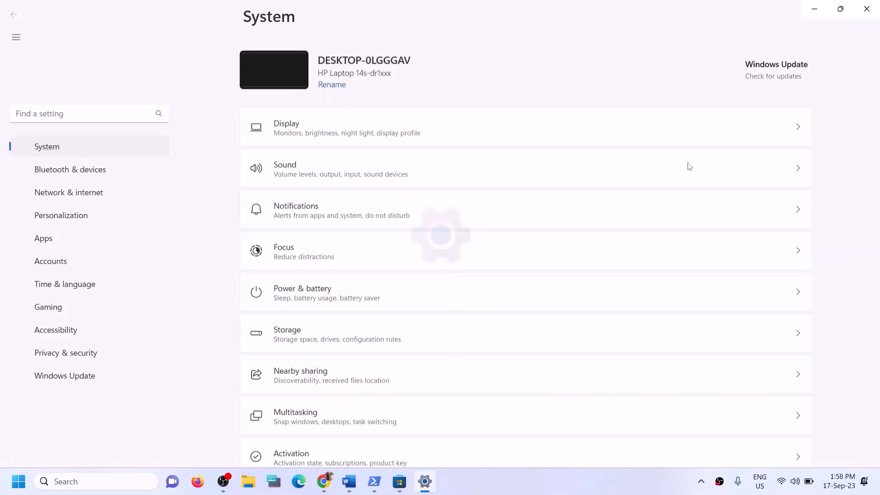
{"action": "left_click", "coordinate": [62, 219]}
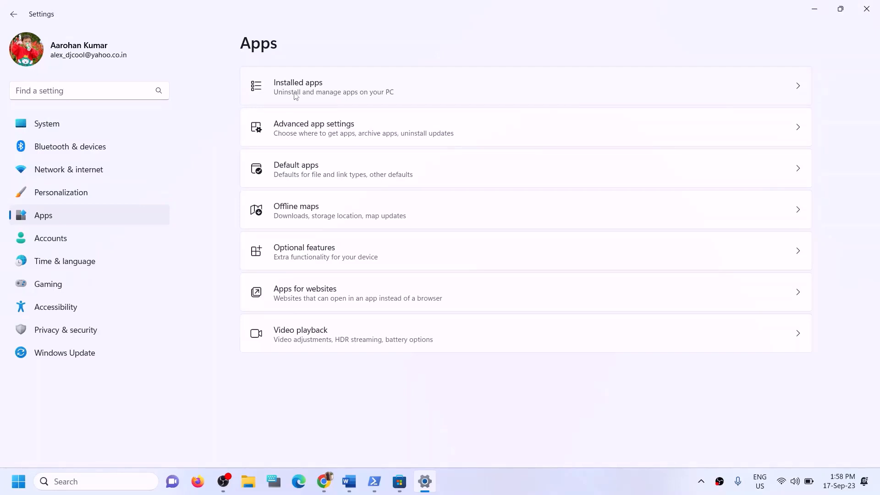
{"action": "left_click", "coordinate": [334, 136]}
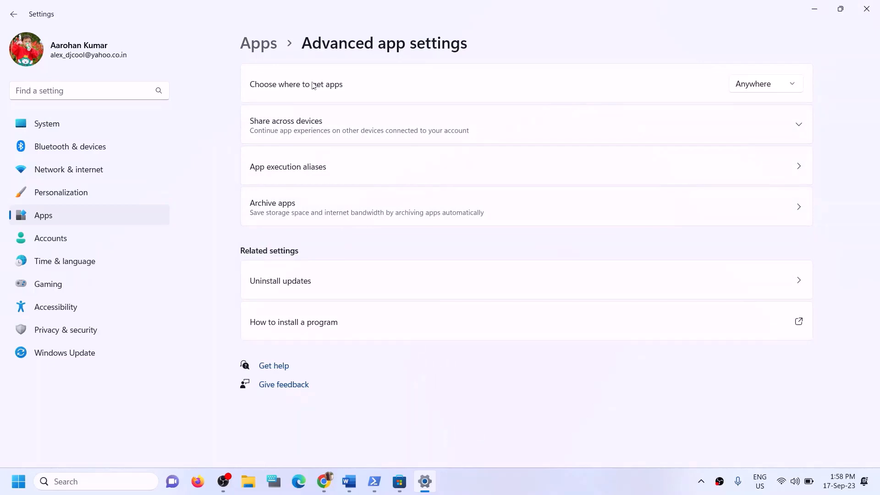
{"action": "left_click", "coordinate": [265, 50]}
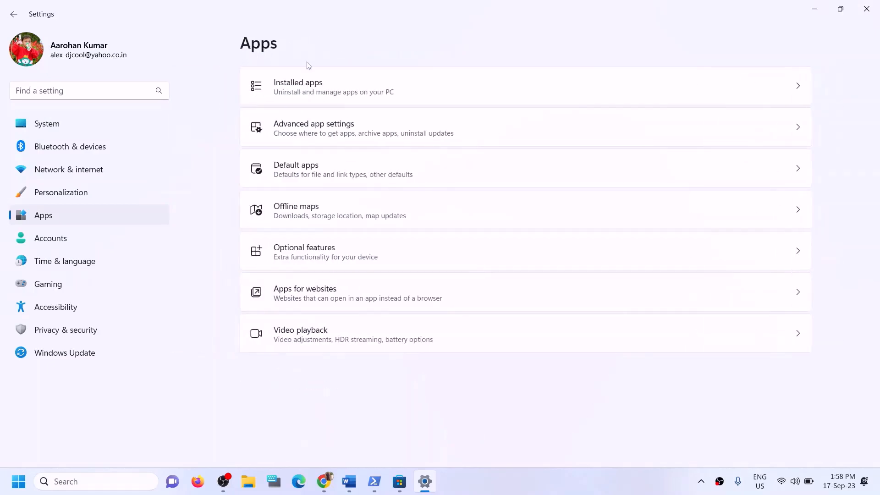
{"action": "left_click", "coordinate": [290, 91]}
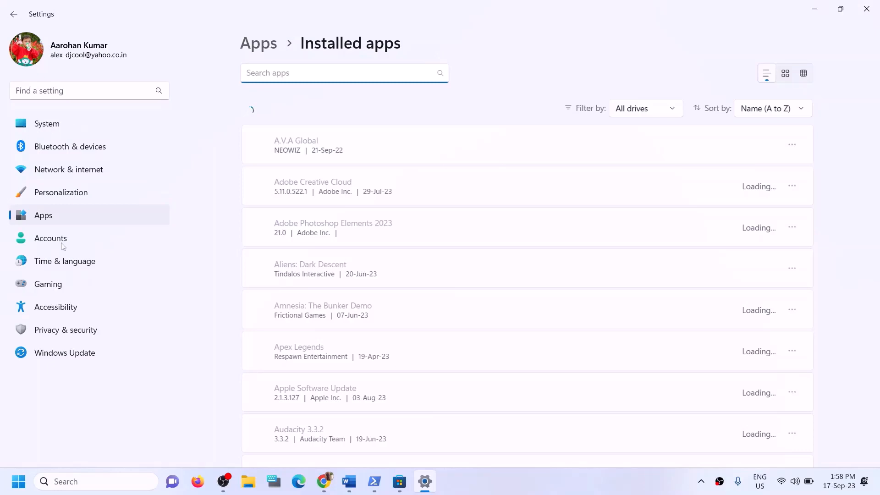
Open "Where new content is saved" in the advanced storage settings and check the drives offered for new apps.
{"action": "left_click", "coordinate": [50, 128]}
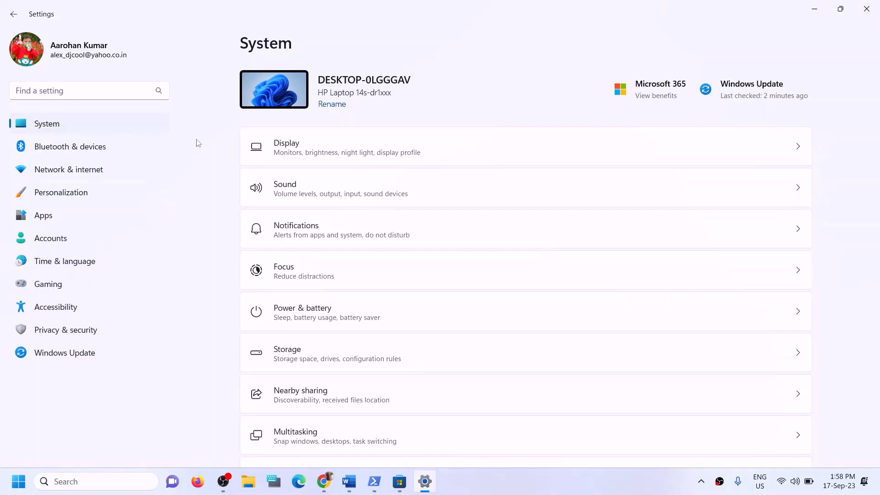
{"action": "scroll", "coordinate": [295, 249], "scroll_direction": "down", "scroll_amount": 4}
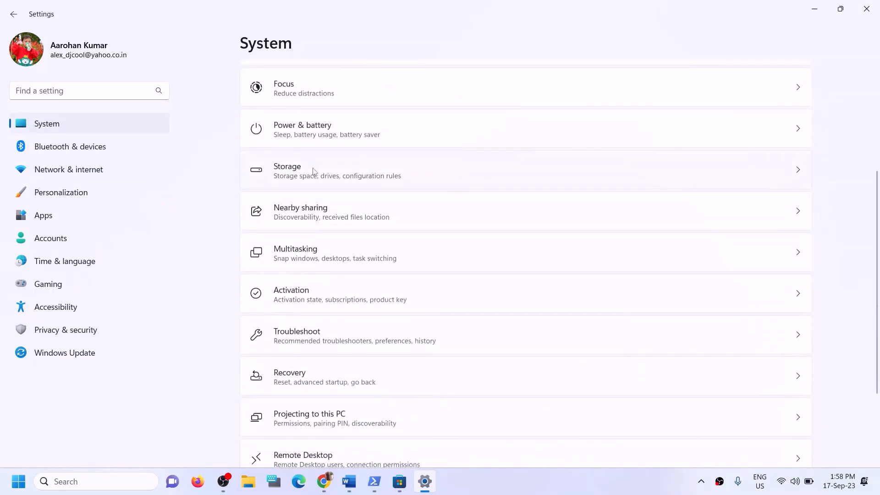
{"action": "left_click", "coordinate": [314, 171]}
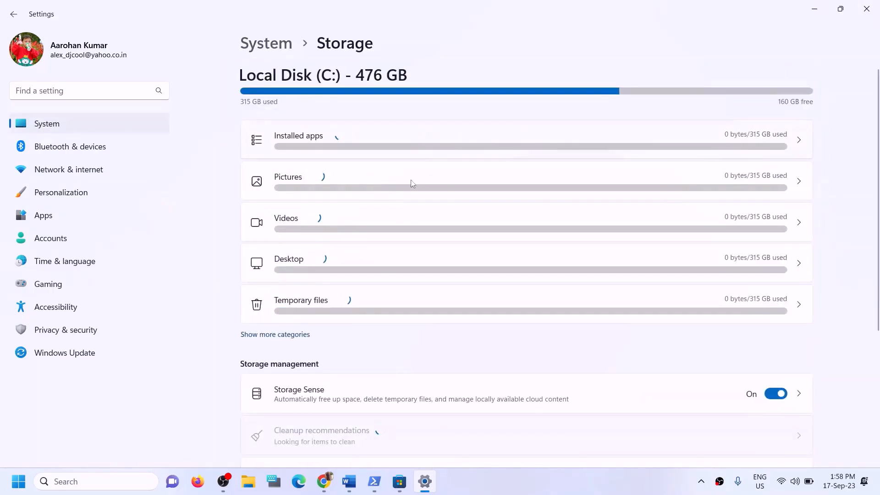
{"action": "scroll", "coordinate": [391, 265], "scroll_direction": "down", "scroll_amount": 4}
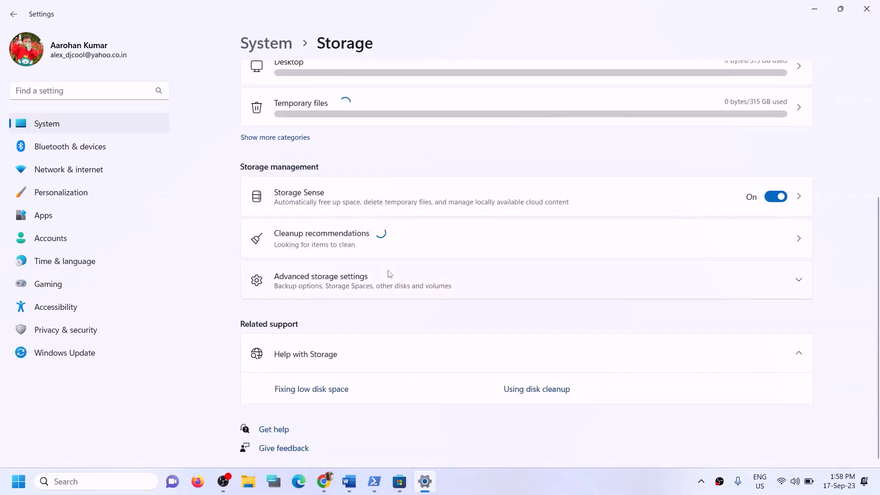
{"action": "left_click", "coordinate": [334, 280]}
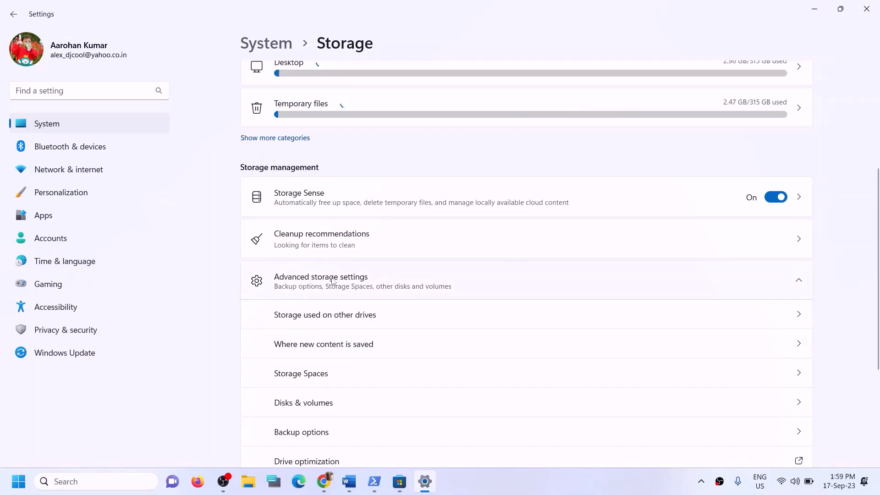
{"action": "scroll", "coordinate": [323, 288], "scroll_direction": "down", "scroll_amount": 2}
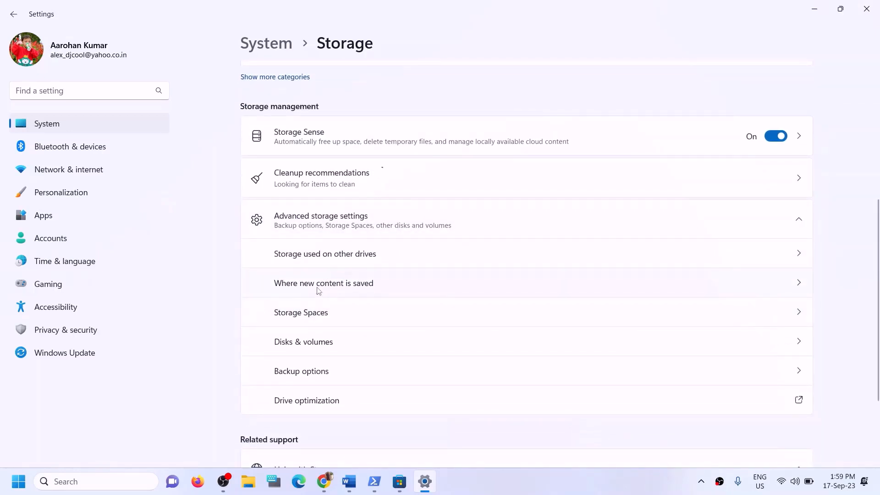
{"action": "left_click", "coordinate": [316, 290]}
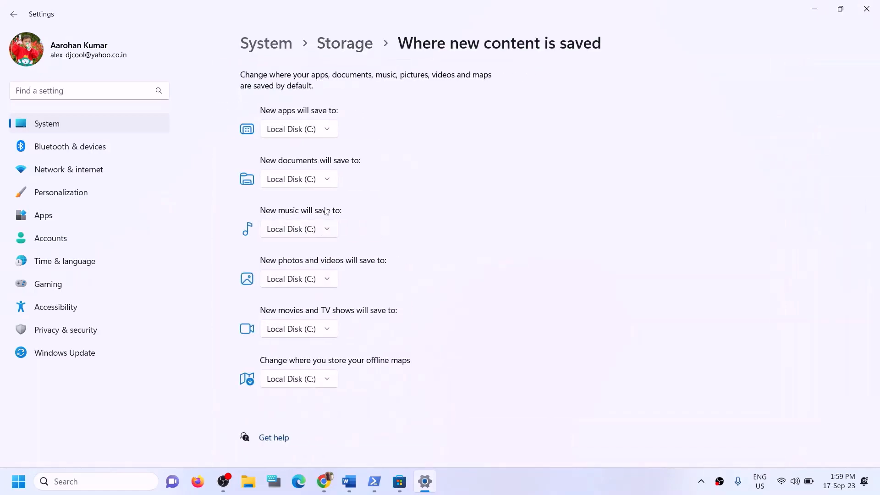
{"action": "left_click", "coordinate": [331, 136]}
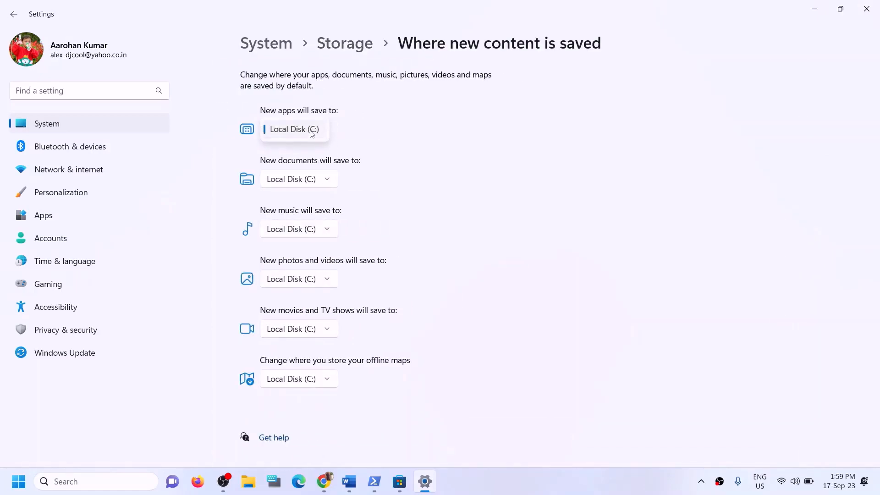
{"action": "left_click", "coordinate": [356, 120]}
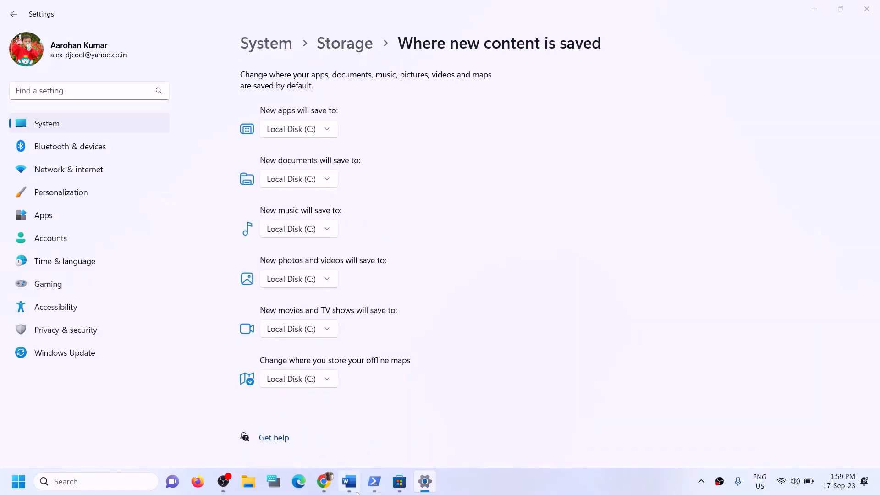
Highlight "Try installing to C drive" in Step 12 of the Word document again, and return to Settings.
{"action": "left_click", "coordinate": [349, 481]}
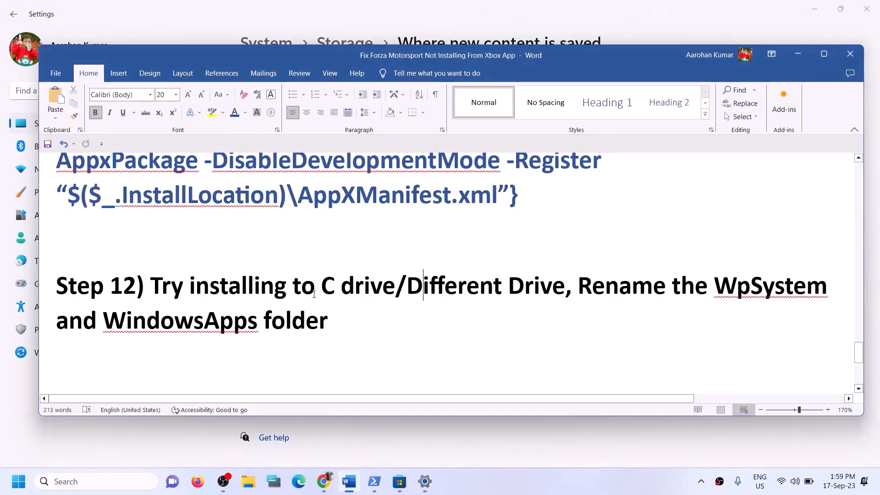
{"action": "left_click_drag", "start_coordinate": [151, 286], "coordinate": [393, 274]}
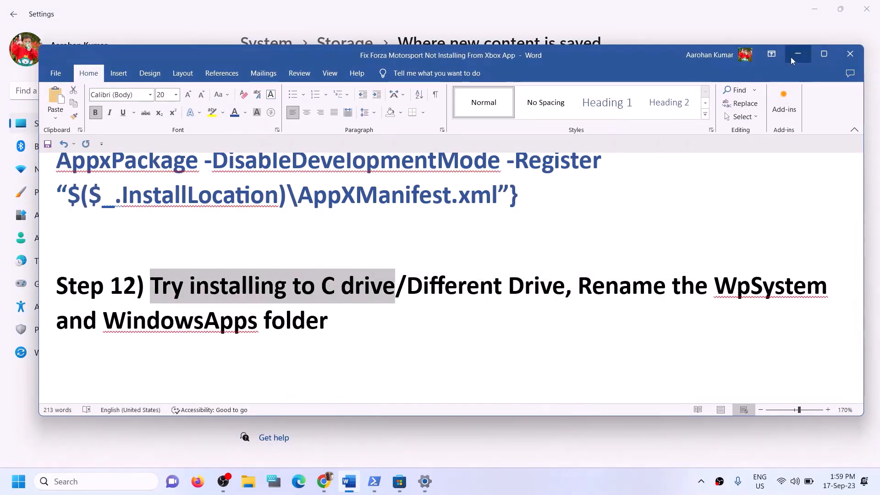
{"action": "left_click", "coordinate": [792, 55]}
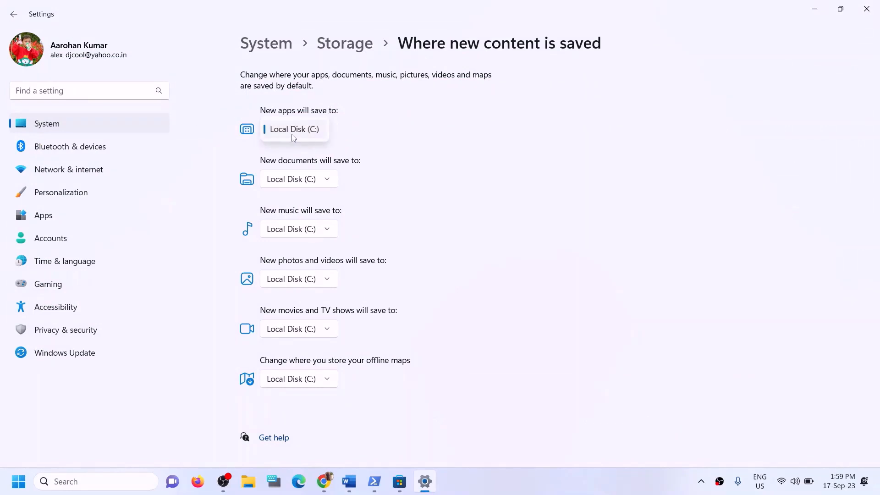
Review the drive choices for where new apps are saved without changing the selection.
{"action": "left_click", "coordinate": [308, 135]}
{"action": "left_click", "coordinate": [372, 143]}
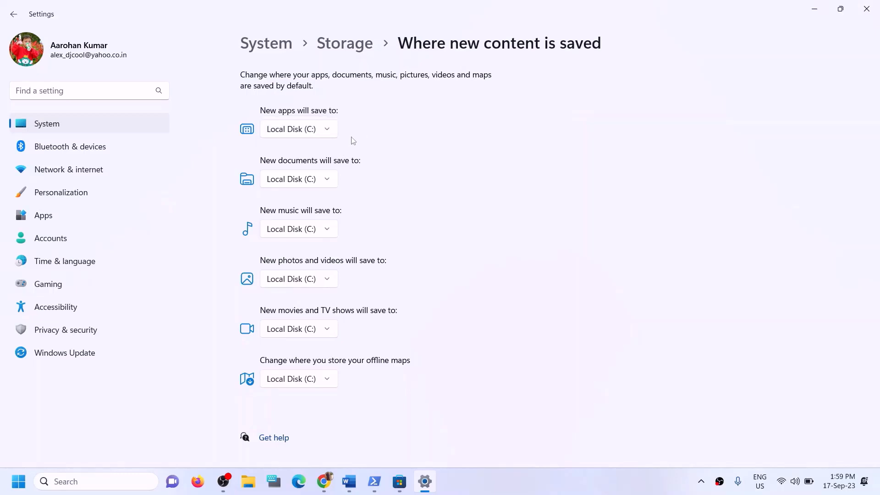
{"action": "left_click", "coordinate": [327, 133]}
{"action": "left_click", "coordinate": [571, 137]}
Highlight the C drive and "Different Drive" options in Step 12 of the Word document, and return to Settings.
{"action": "left_click", "coordinate": [349, 481]}
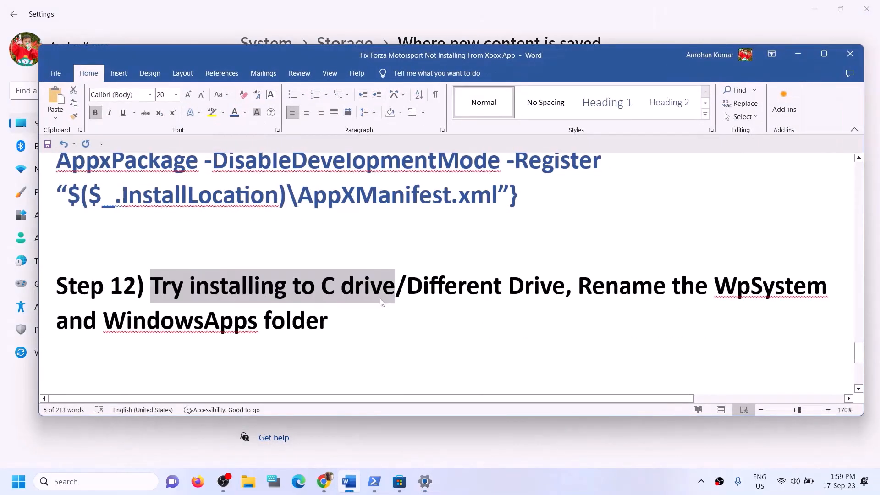
{"action": "left_click", "coordinate": [382, 287]}
{"action": "left_click_drag", "start_coordinate": [152, 286], "coordinate": [395, 286]}
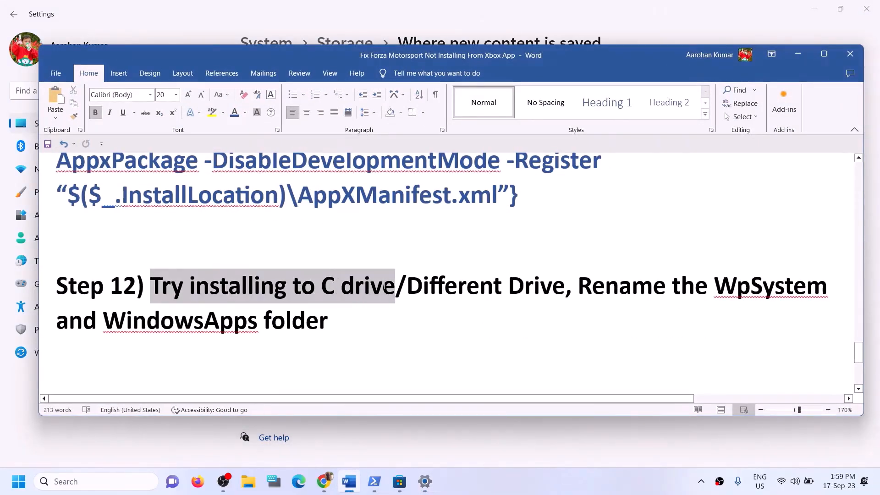
{"action": "left_click", "coordinate": [332, 316]}
{"action": "left_click_drag", "start_coordinate": [208, 286], "coordinate": [568, 288]}
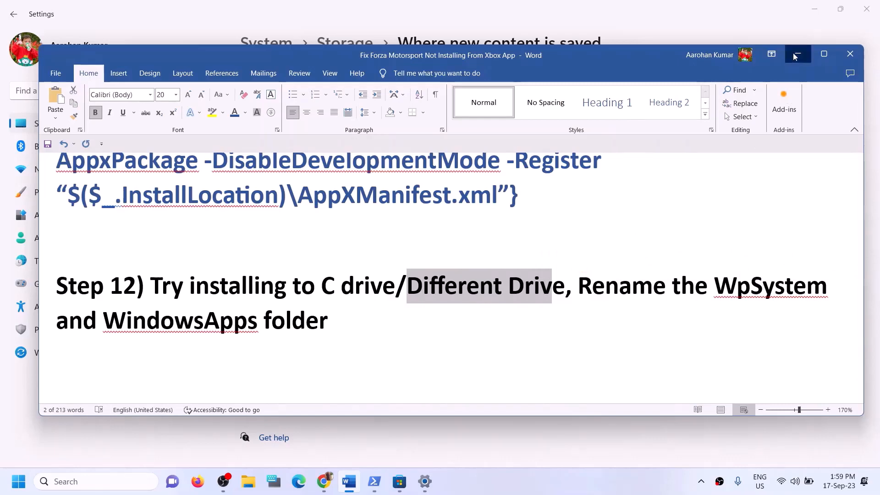
{"action": "left_click", "coordinate": [796, 55]}
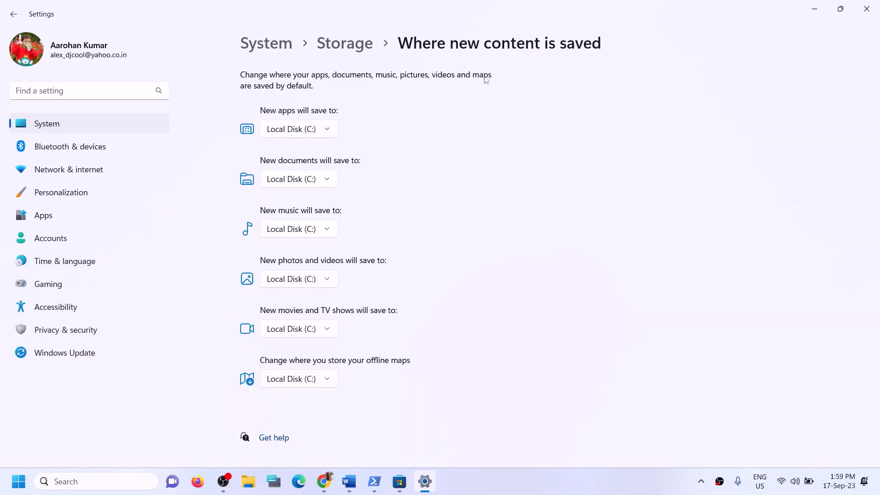
Set the save location for new apps to Local Disk (D:).
{"action": "left_click", "coordinate": [329, 128]}
{"action": "key", "text": "super+e"}
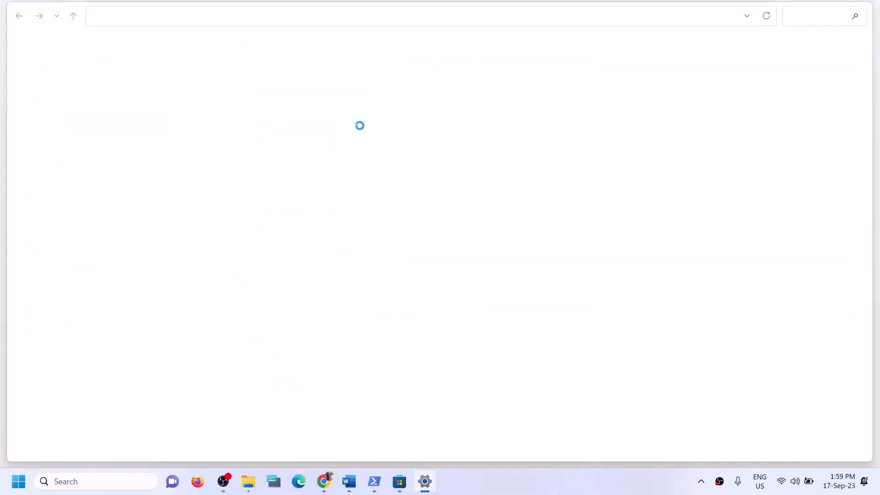
{"action": "left_click", "coordinate": [864, 11]}
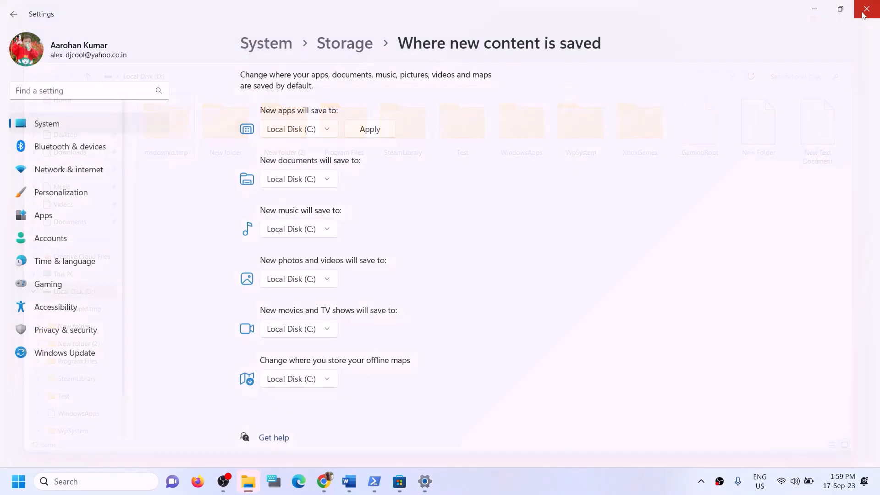
{"action": "left_click", "coordinate": [327, 130]}
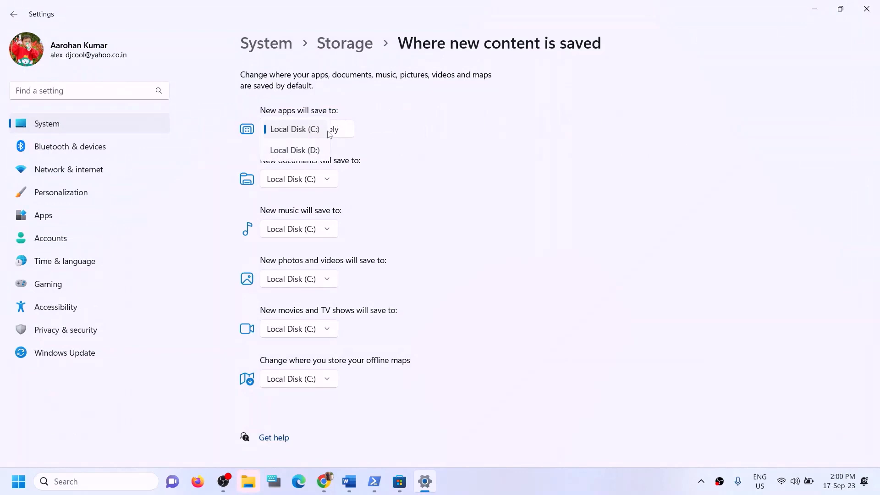
{"action": "left_click", "coordinate": [303, 151]}
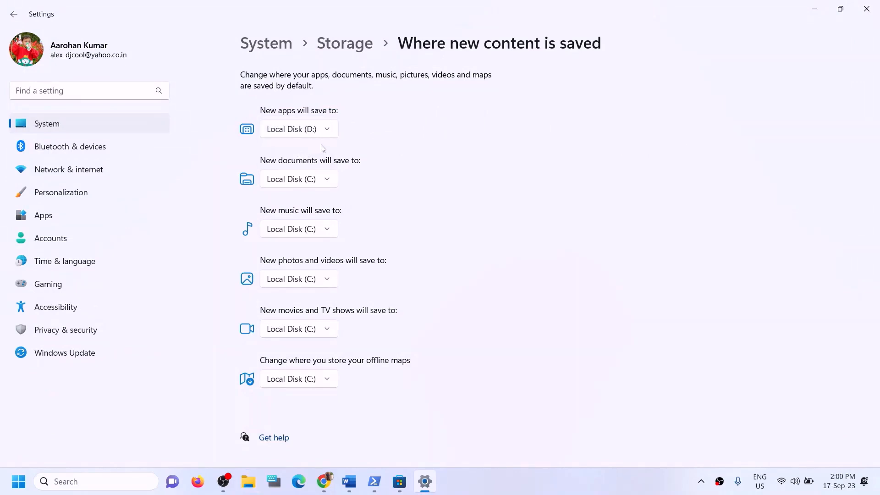
Switch the new apps save location to Local Disk (C:), and change it back to Local Disk (D:) and apply.
{"action": "left_click", "coordinate": [328, 132]}
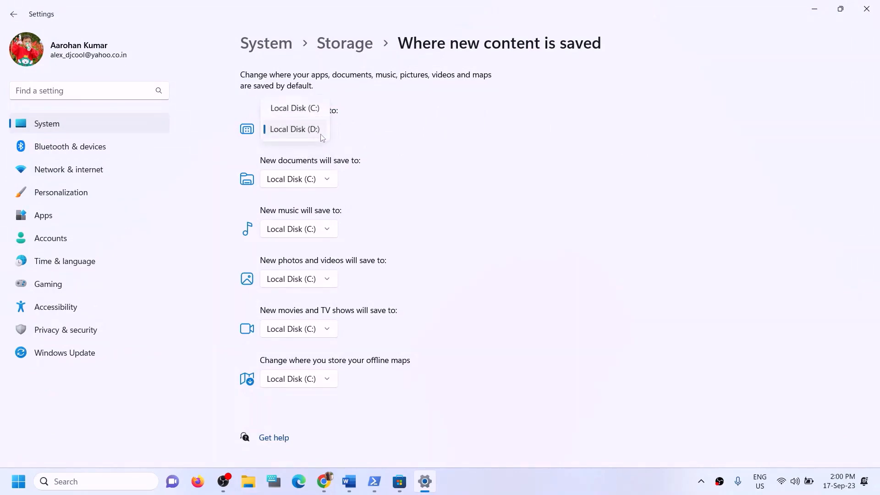
{"action": "left_click", "coordinate": [314, 111]}
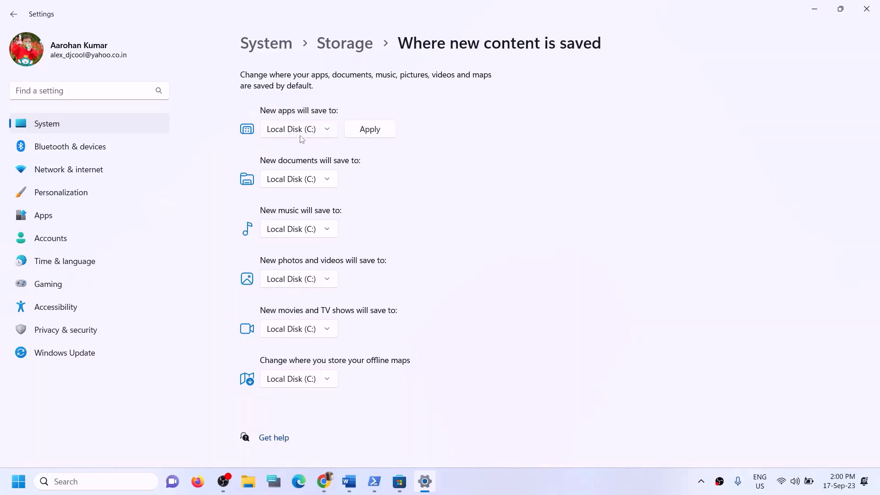
{"action": "left_click", "coordinate": [326, 134]}
{"action": "left_click", "coordinate": [300, 150]}
{"action": "left_click", "coordinate": [369, 131]}
Select Local Disk (D:) as the save location for new apps and close Settings.
{"action": "left_click", "coordinate": [332, 135]}
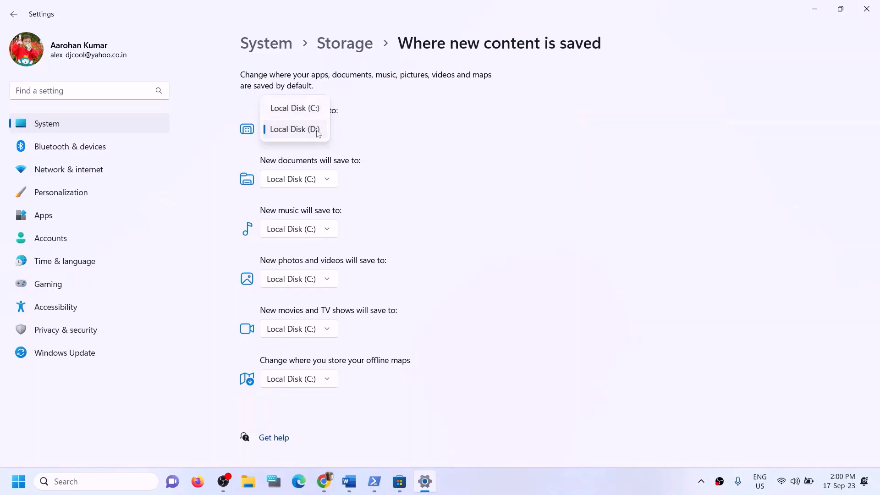
{"action": "left_click", "coordinate": [315, 129]}
{"action": "left_click", "coordinate": [866, 8]}
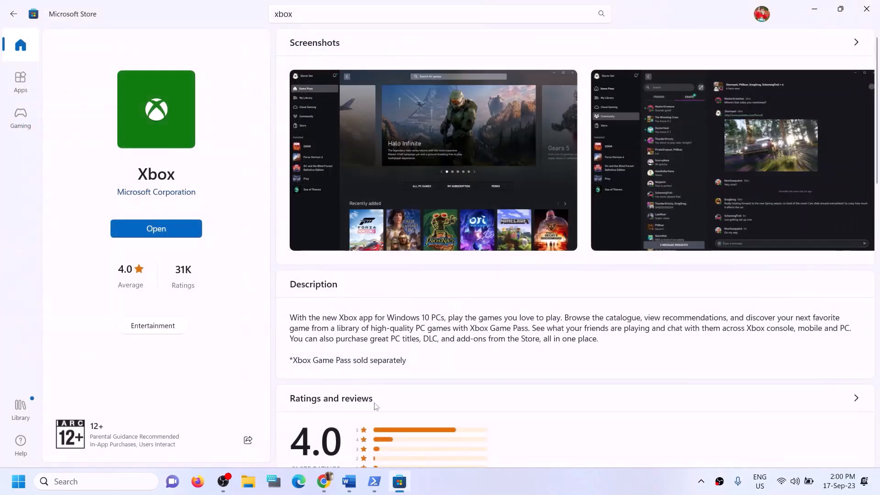
Switch to the Word document and highlight the Step 12 instructions on changing the install drive and renaming the WpSystem and WindowsApps folders.
{"action": "left_click", "coordinate": [349, 482]}
{"action": "left_click", "coordinate": [220, 281]}
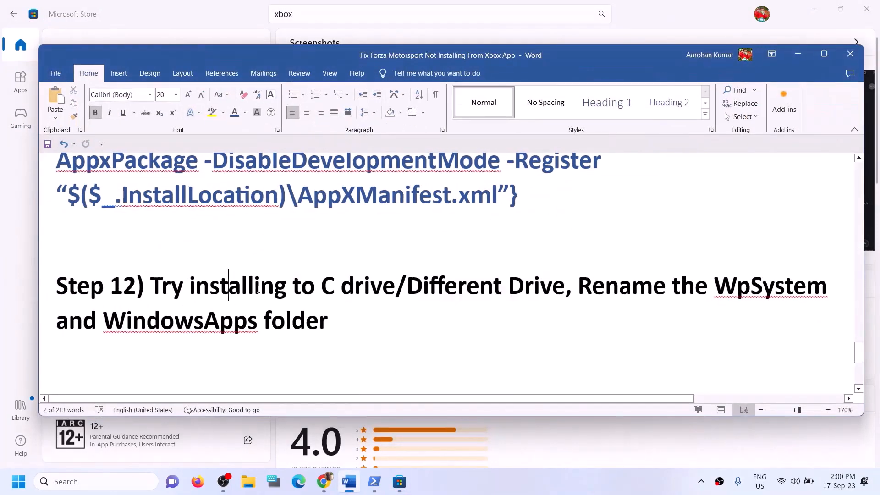
{"action": "left_click_drag", "start_coordinate": [151, 287], "coordinate": [516, 287]}
{"action": "left_click", "coordinate": [524, 287]}
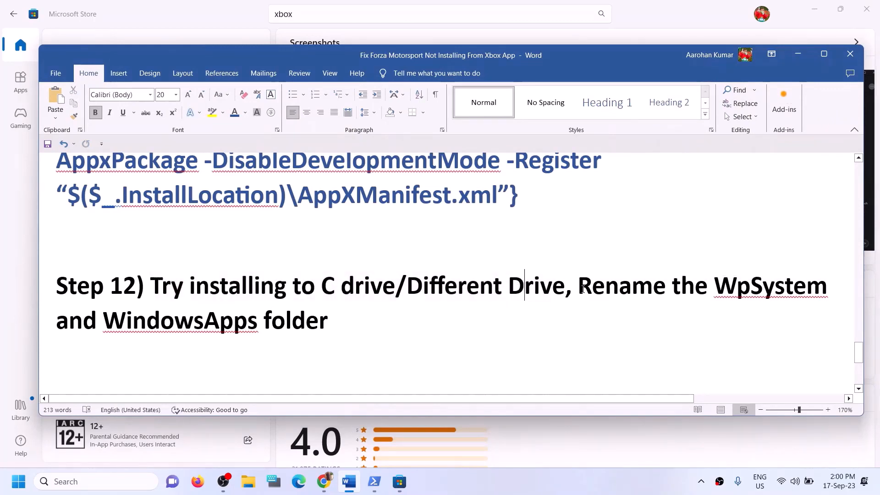
{"action": "left_click_drag", "start_coordinate": [578, 287], "coordinate": [765, 325]}
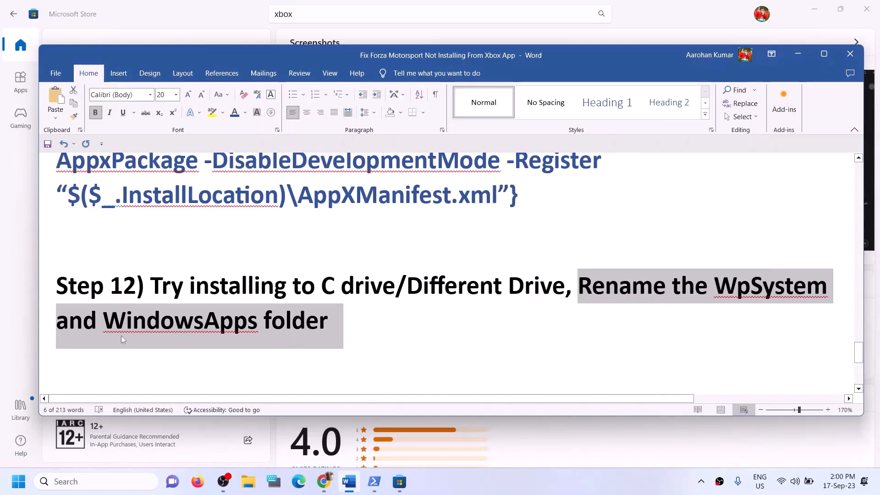
{"action": "left_click_drag", "start_coordinate": [97, 323], "coordinate": [328, 326]}
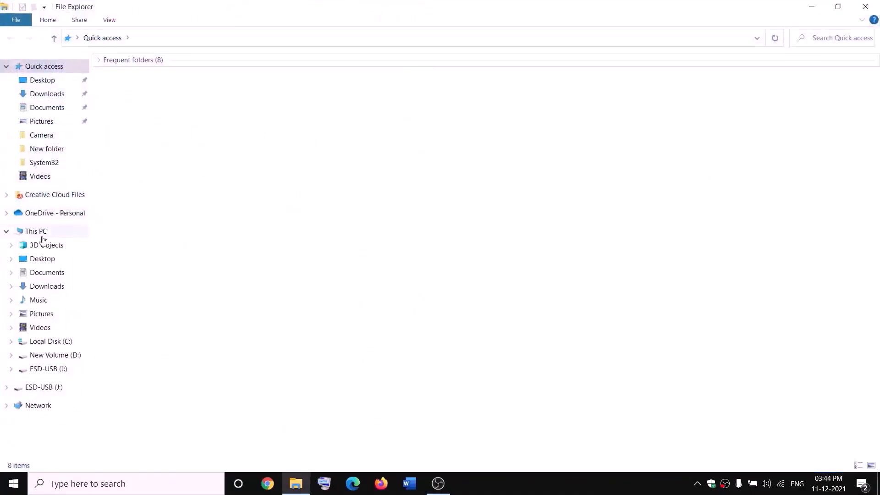
Open the New Volume (D:) drive from This PC in File Explorer.
{"action": "left_click", "coordinate": [45, 238]}
{"action": "double_click", "coordinate": [326, 167]}
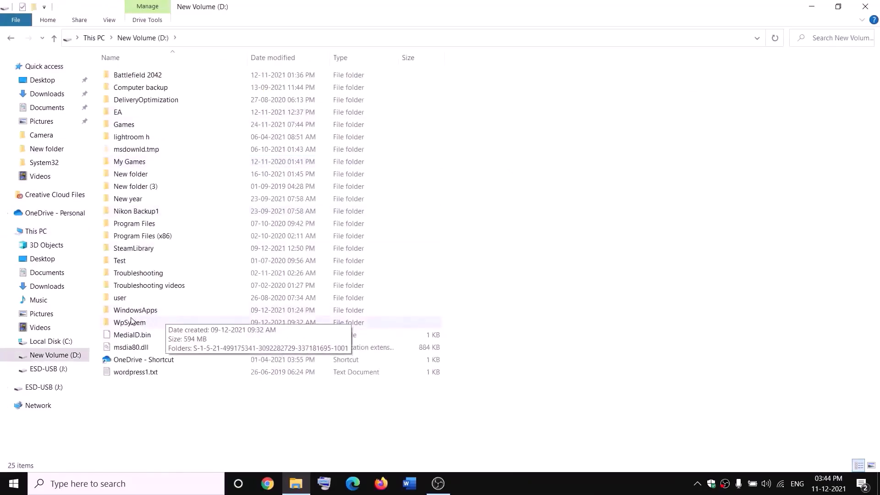
{"action": "left_click", "coordinate": [192, 324]}
{"action": "right_click", "coordinate": [182, 324]}
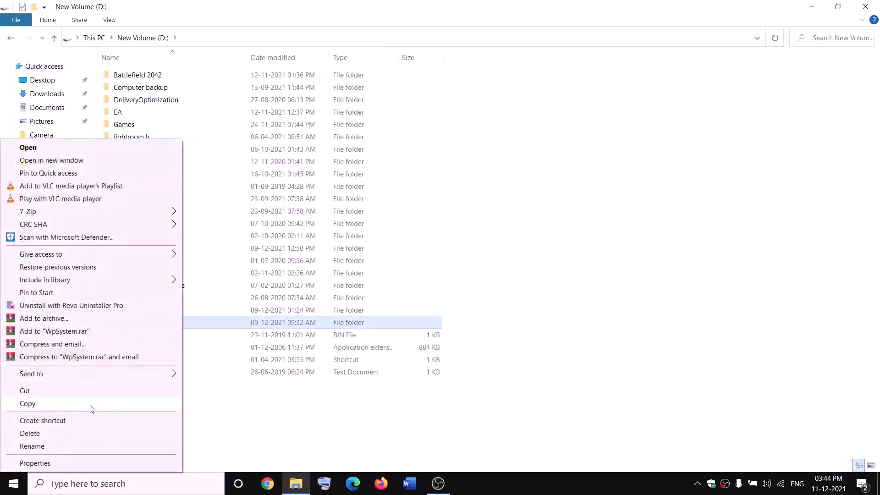
{"action": "left_click", "coordinate": [278, 419]}
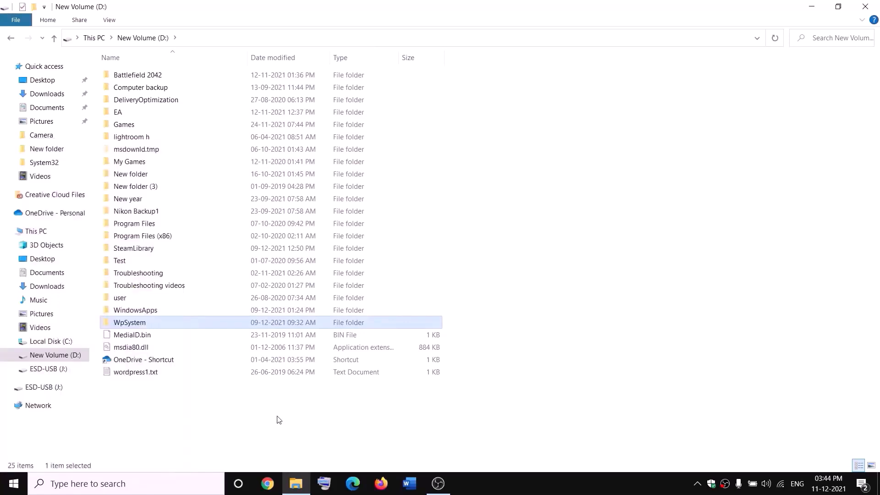
{"action": "left_click", "coordinate": [278, 419]}
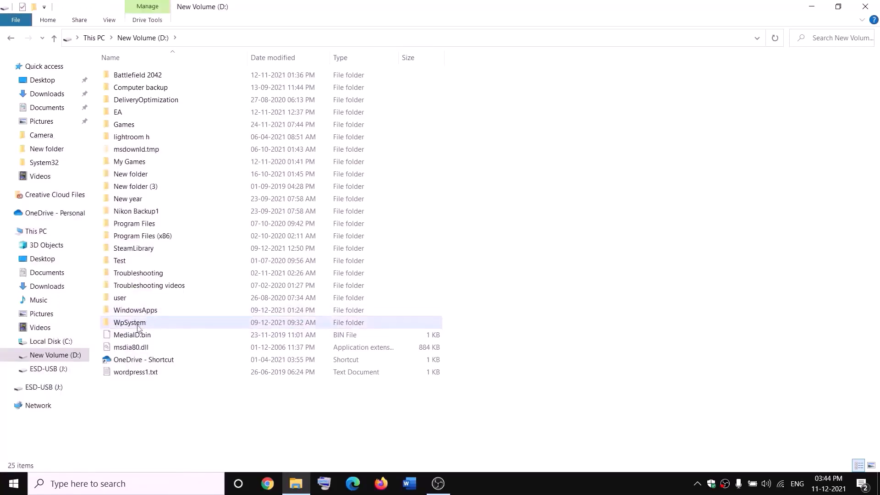
Open the advanced security settings of the WpSystem folder on the D: drive.
{"action": "mouse_move", "coordinate": [130, 324]}
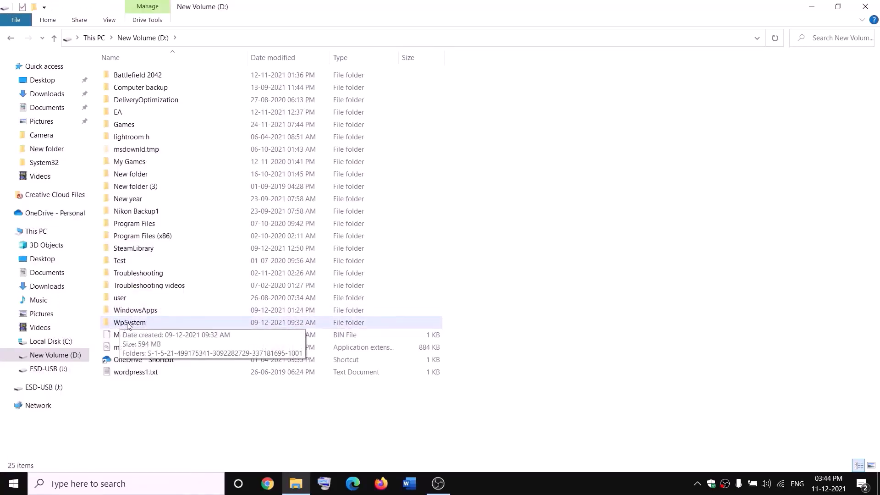
{"action": "right_click", "coordinate": [129, 325]}
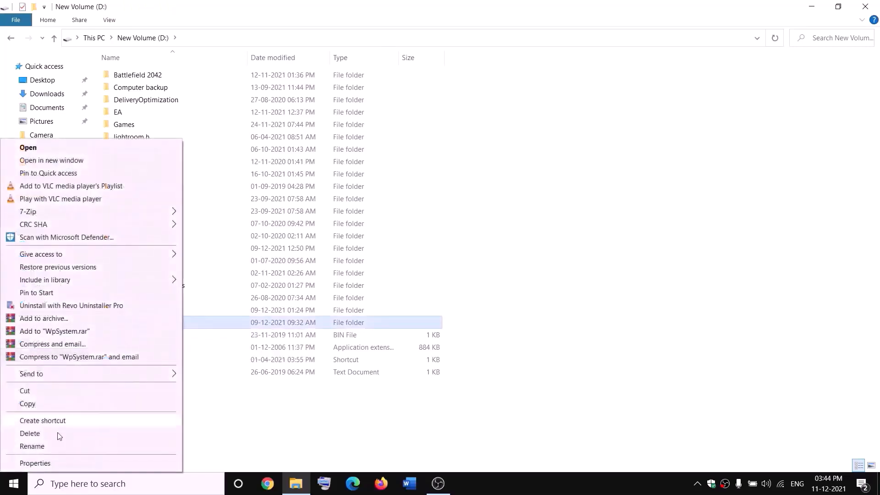
{"action": "left_click", "coordinate": [37, 463]}
{"action": "left_click_drag", "start_coordinate": [326, 210], "coordinate": [446, 132]}
{"action": "left_click", "coordinate": [326, 147]}
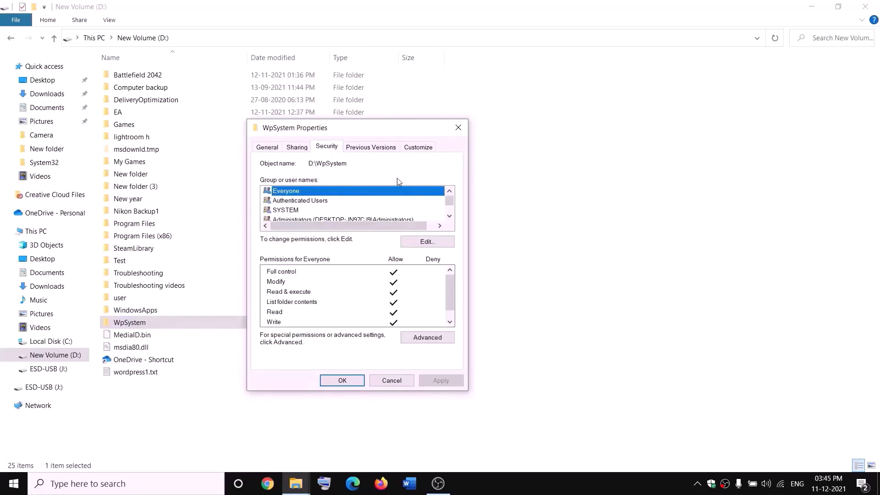
{"action": "left_click", "coordinate": [423, 343]}
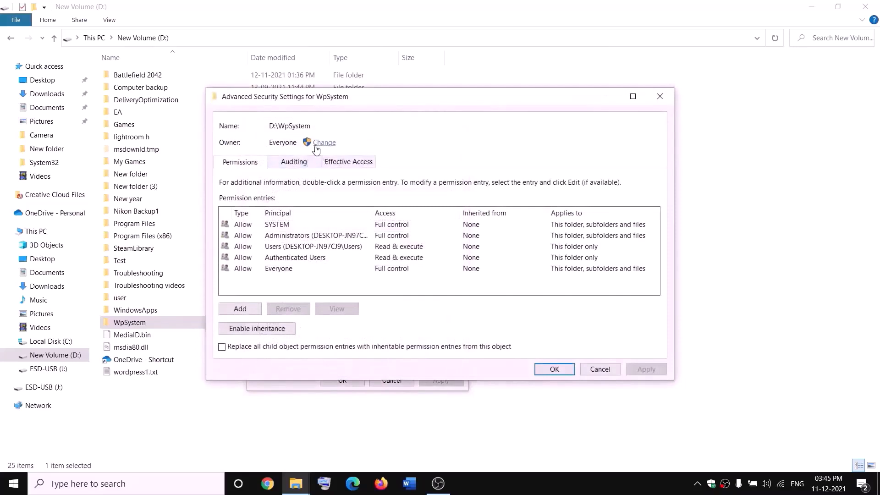
Set the owner of WpSystem to Everyone, including subcontainers and objects, apply it and close the folder's properties.
{"action": "left_click", "coordinate": [324, 143]}
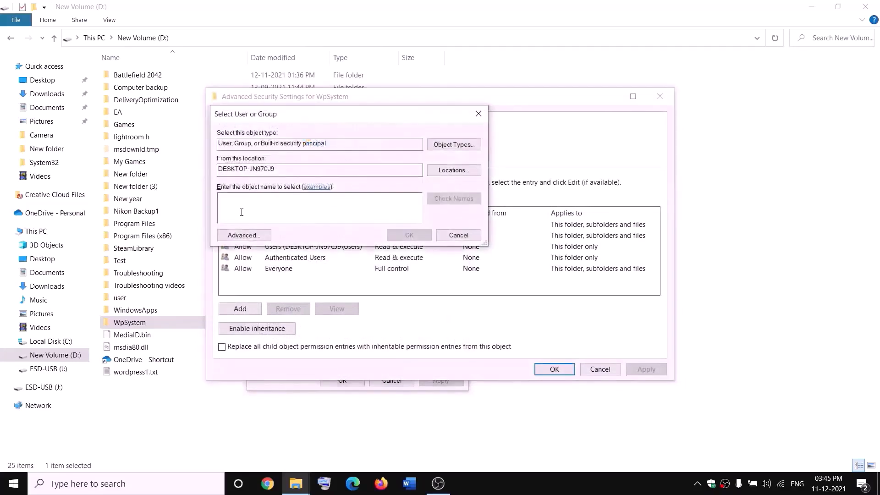
{"action": "type", "text": "w"}
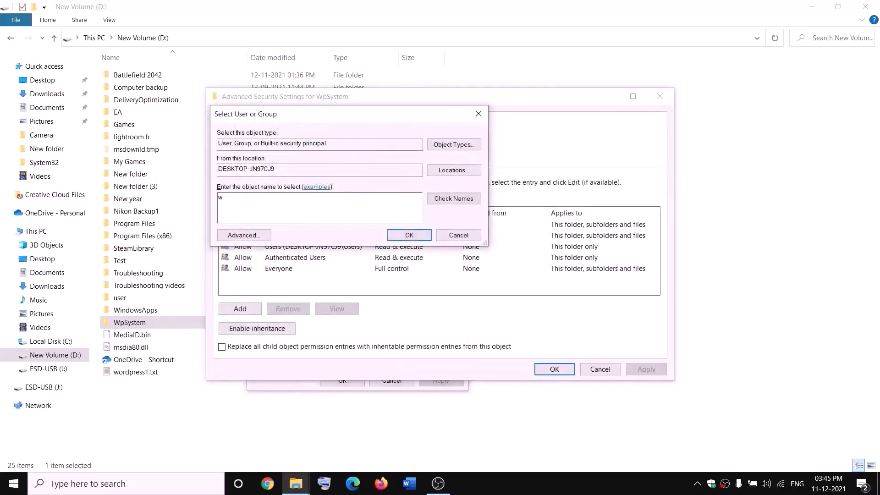
{"action": "key", "text": "BackSpace"}
{"action": "type", "text": "everyone"}
{"action": "left_click_drag", "start_coordinate": [245, 198], "coordinate": [217, 197]}
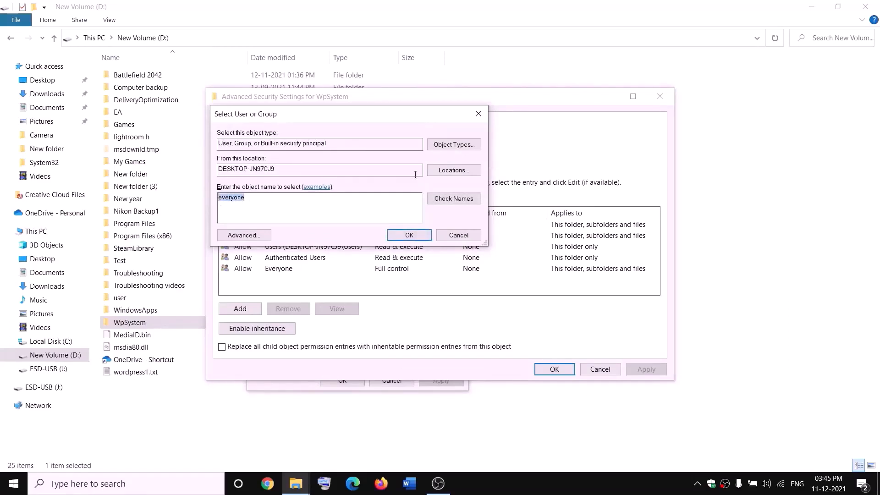
{"action": "left_click", "coordinate": [457, 203]}
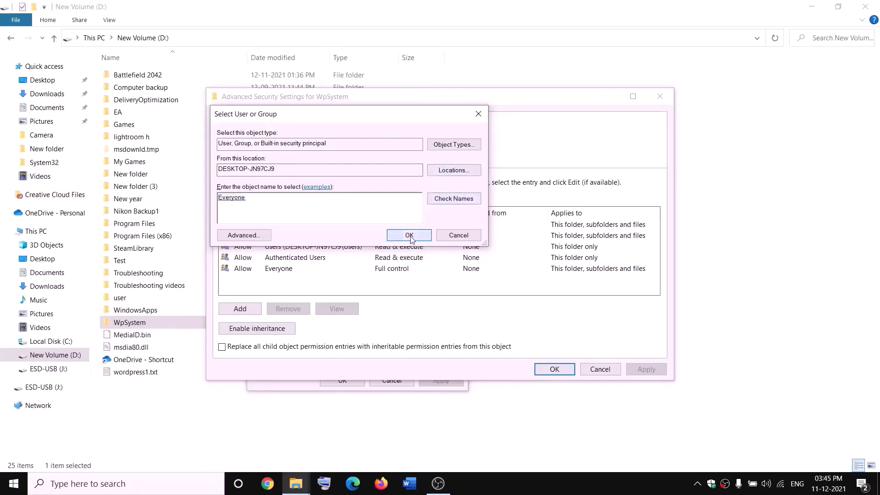
{"action": "left_click", "coordinate": [409, 233]}
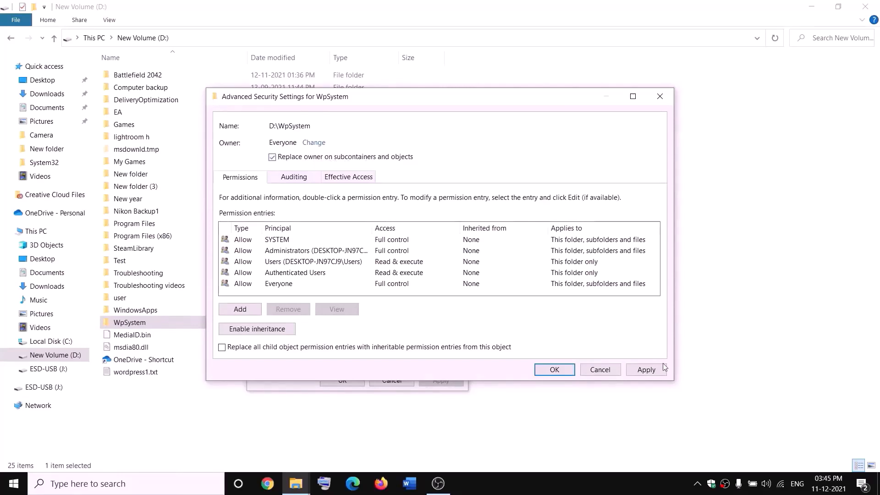
{"action": "left_click", "coordinate": [646, 370]}
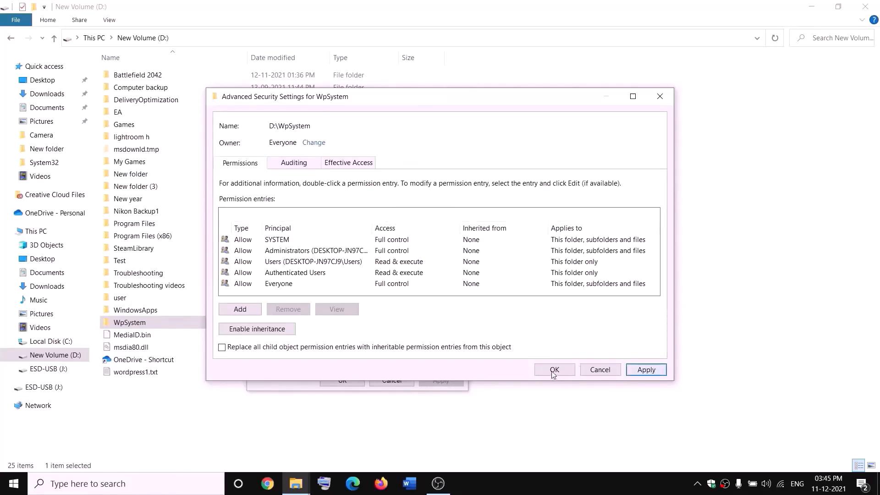
{"action": "left_click", "coordinate": [534, 289]}
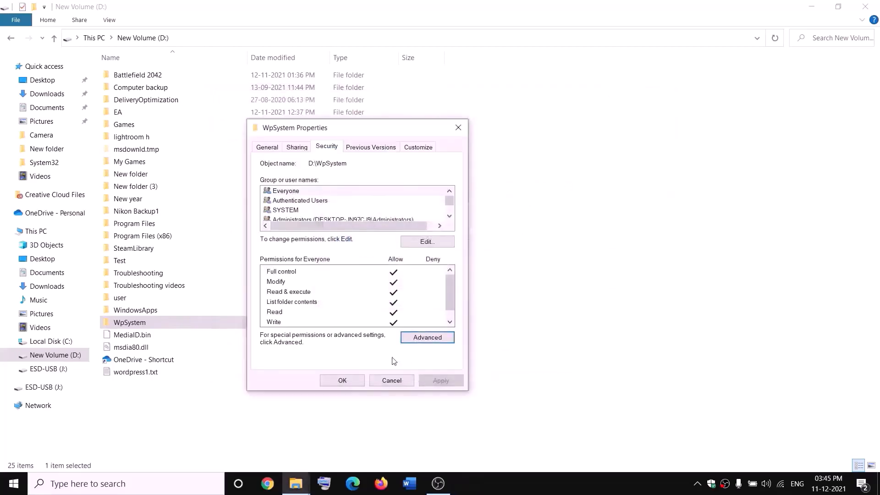
{"action": "left_click", "coordinate": [342, 380]}
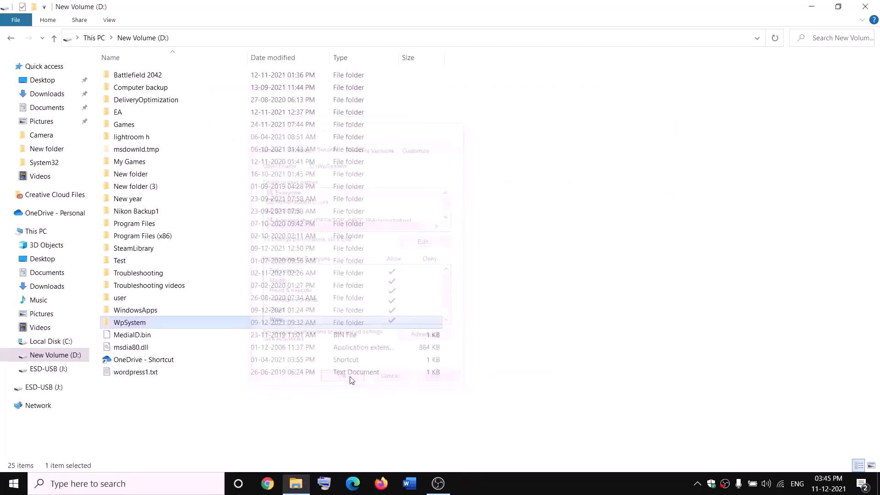
Reopen the advanced security settings from the WpSystem folder's properties.
{"action": "right_click", "coordinate": [132, 325]}
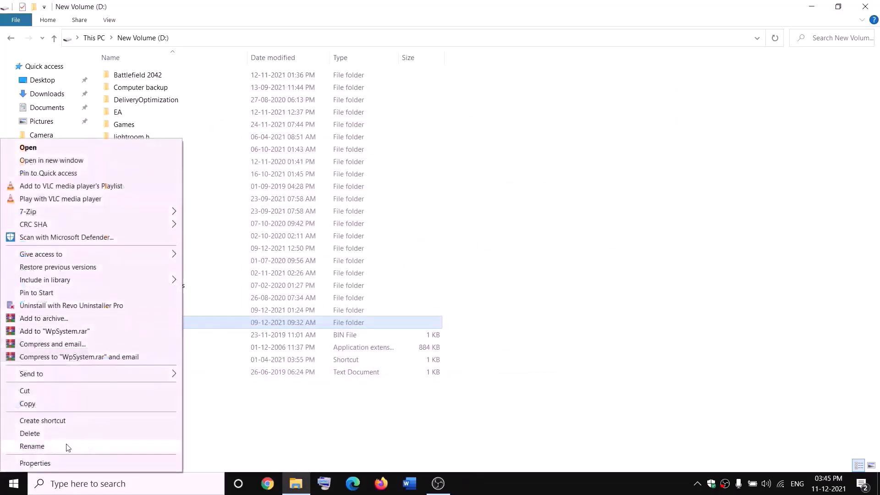
{"action": "left_click", "coordinate": [52, 463]}
{"action": "left_click_drag", "start_coordinate": [237, 205], "coordinate": [293, 150]}
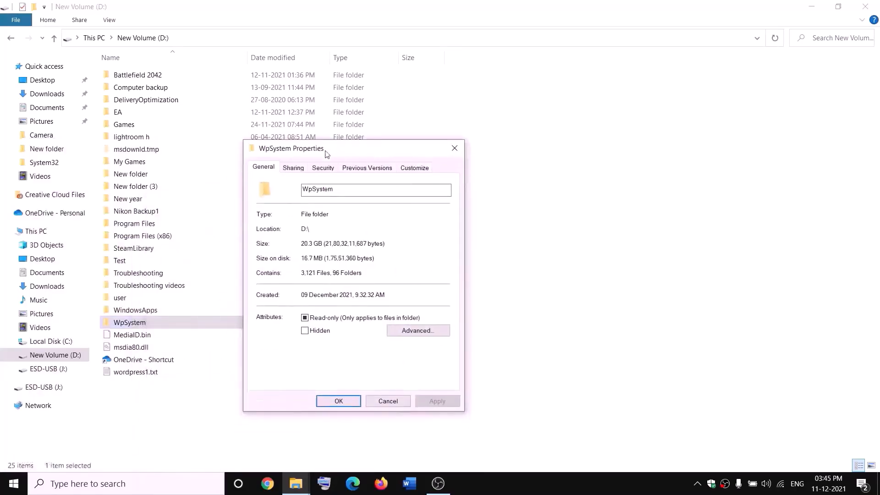
{"action": "left_click", "coordinate": [323, 168]}
{"action": "left_click", "coordinate": [426, 358]}
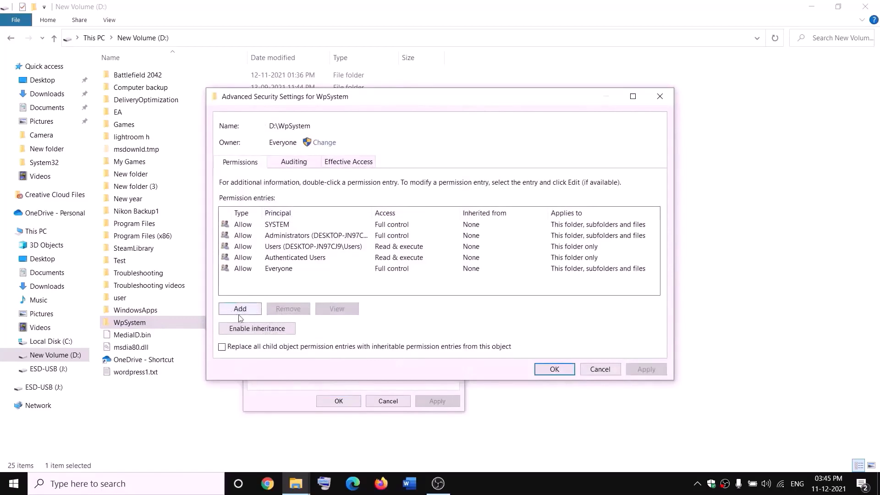
Add a permission entry on WpSystem that allows Everyone Full control, apply it and close the folder's properties.
{"action": "left_click", "coordinate": [239, 311]}
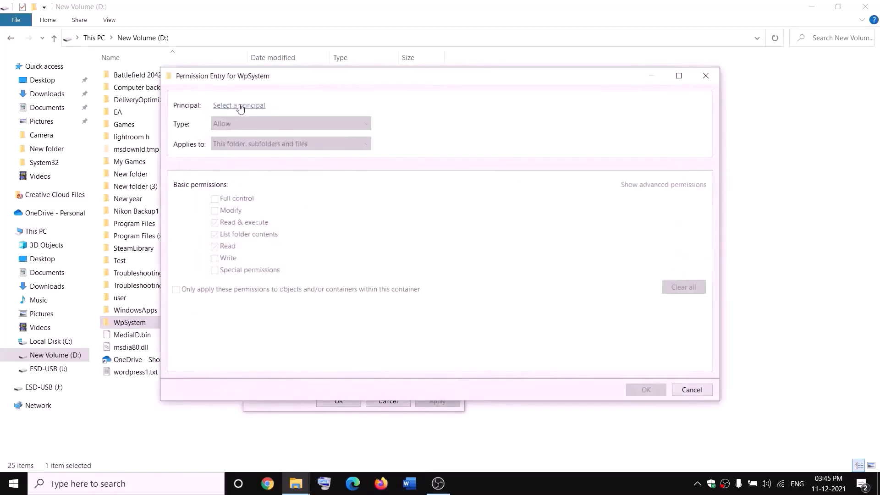
{"action": "left_click", "coordinate": [239, 106]}
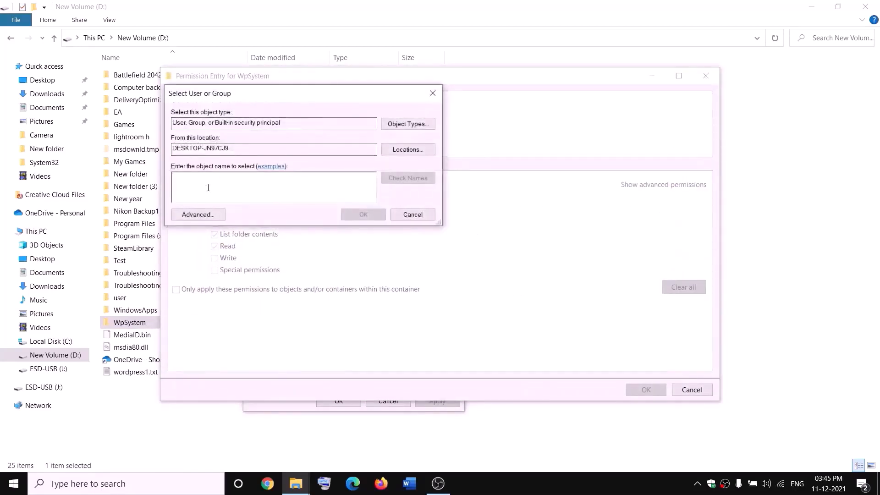
{"action": "type", "text": "everyone"}
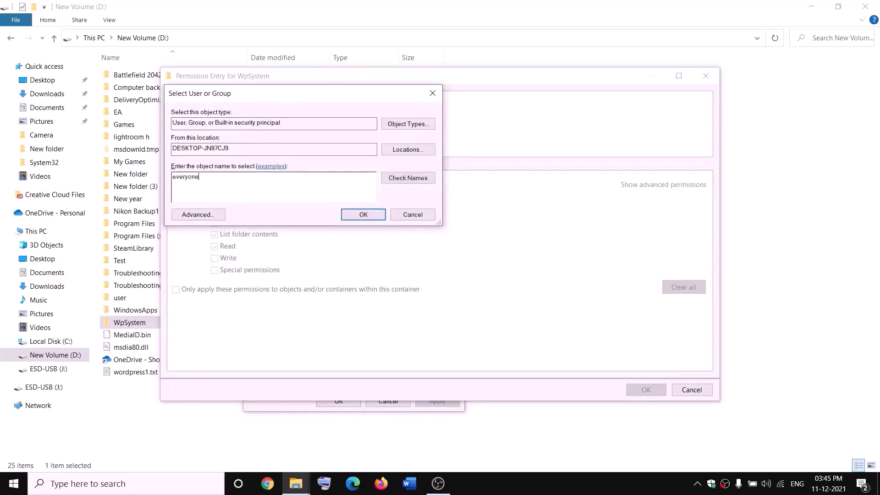
{"action": "left_click", "coordinate": [395, 178]}
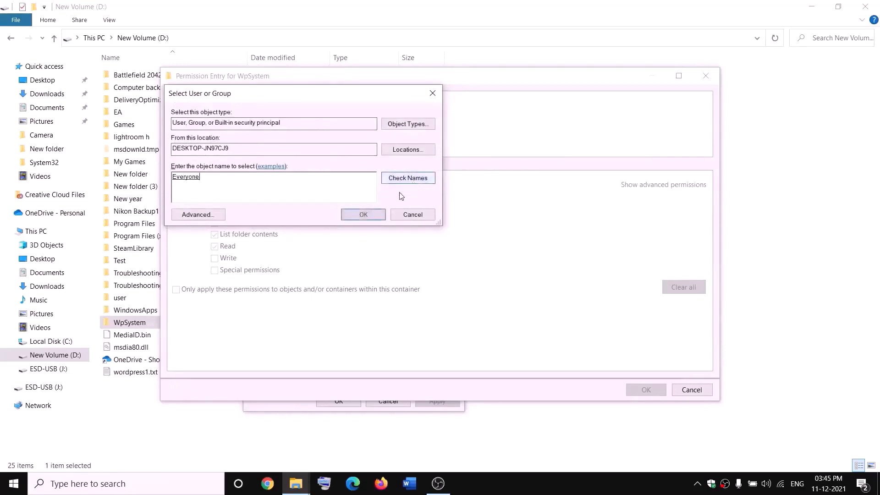
{"action": "left_click", "coordinate": [366, 214]}
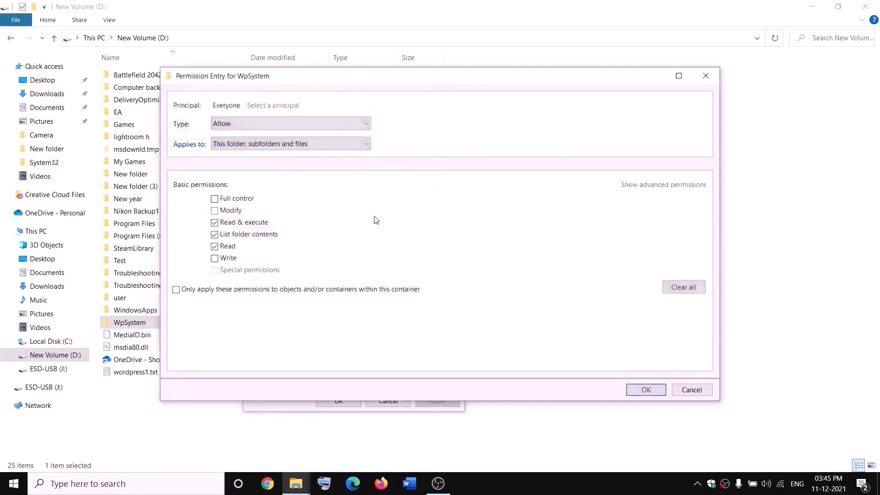
{"action": "left_click", "coordinate": [214, 200]}
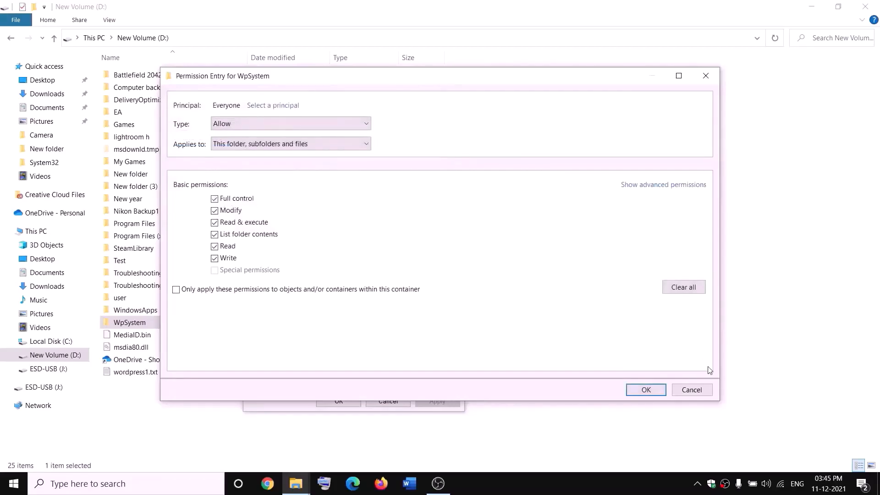
{"action": "left_click", "coordinate": [646, 390]}
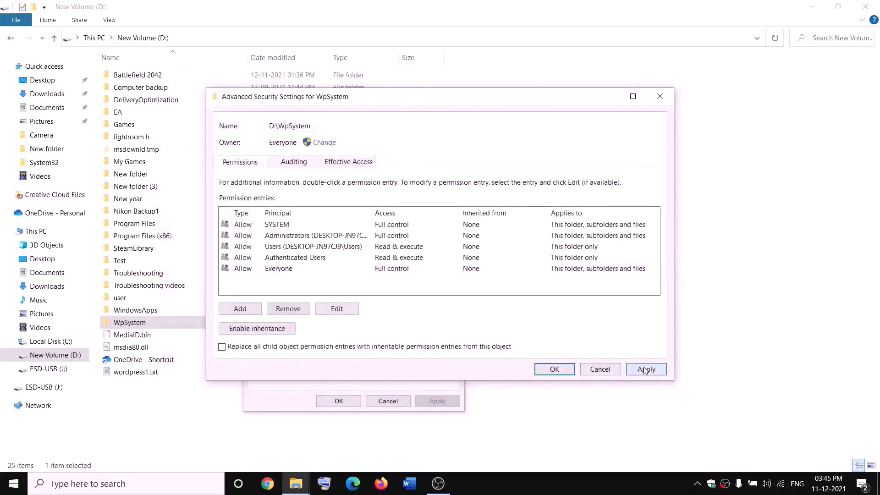
{"action": "left_click", "coordinate": [644, 369]}
{"action": "left_click", "coordinate": [552, 368]}
{"action": "left_click", "coordinate": [349, 398]}
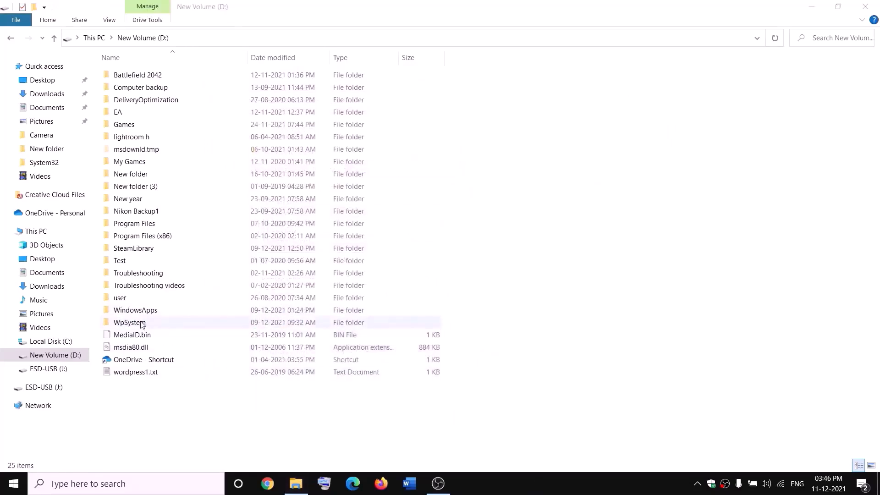
Rename the WpSystem folder on the D: drive to WpSystem.old.
{"action": "right_click", "coordinate": [129, 325]}
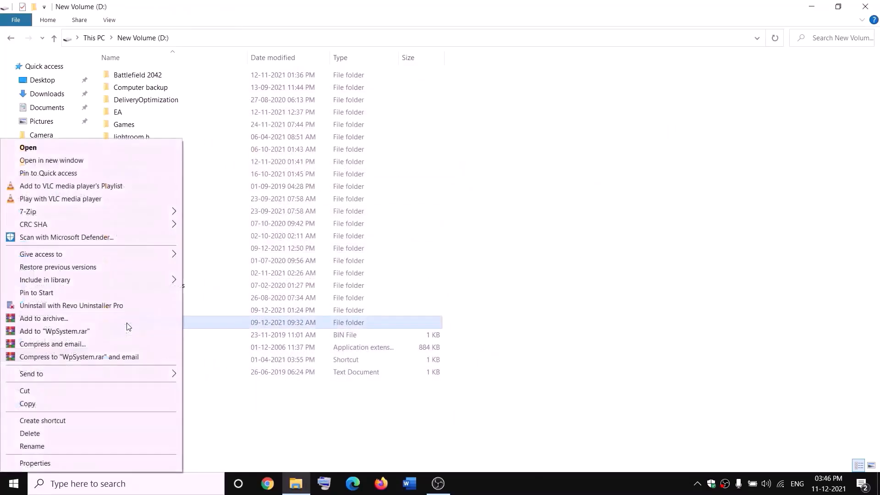
{"action": "left_click", "coordinate": [34, 448]}
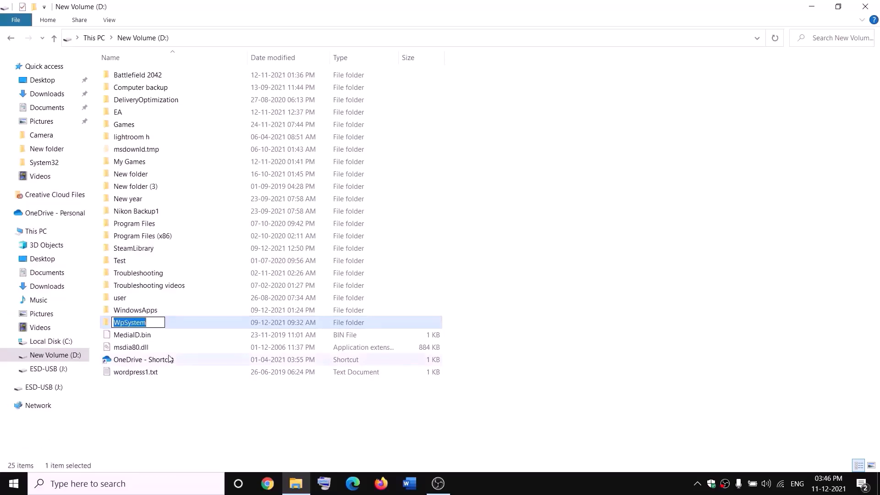
{"action": "key", "text": "End"}
{"action": "type", "text": ".old"}
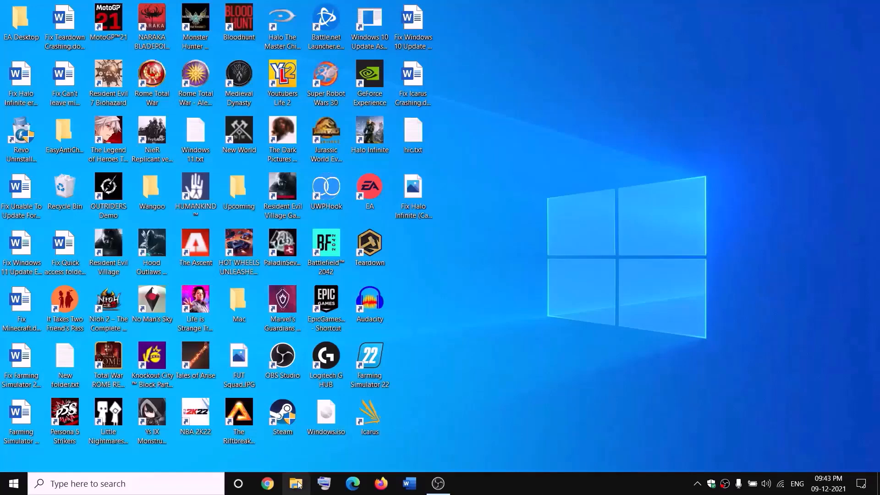
Browse to the D: drive in File Explorer and open the advanced security settings of the WindowsApps folder.
{"action": "key", "text": "super+e"}
{"action": "left_click", "coordinate": [18, 230]}
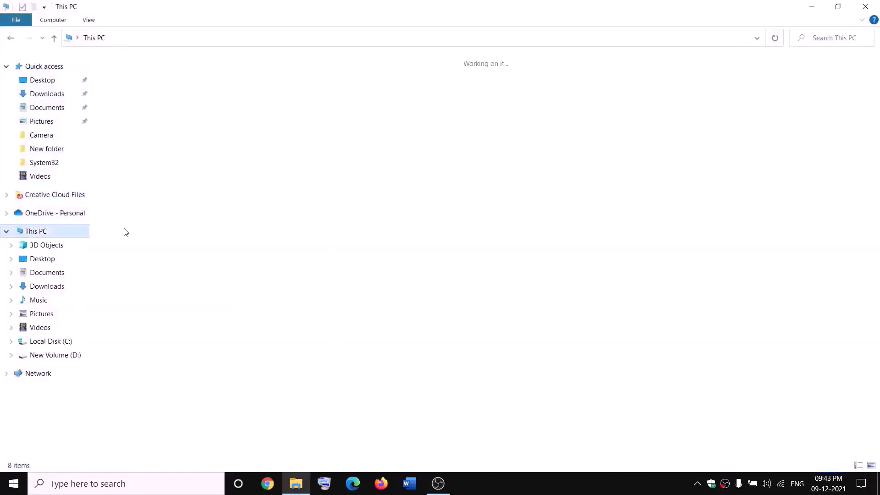
{"action": "double_click", "coordinate": [315, 163]}
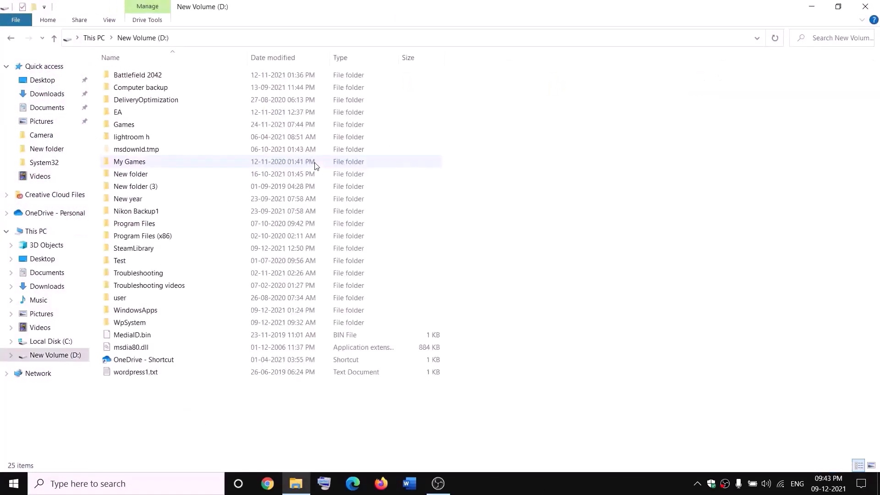
{"action": "left_click", "coordinate": [156, 310]}
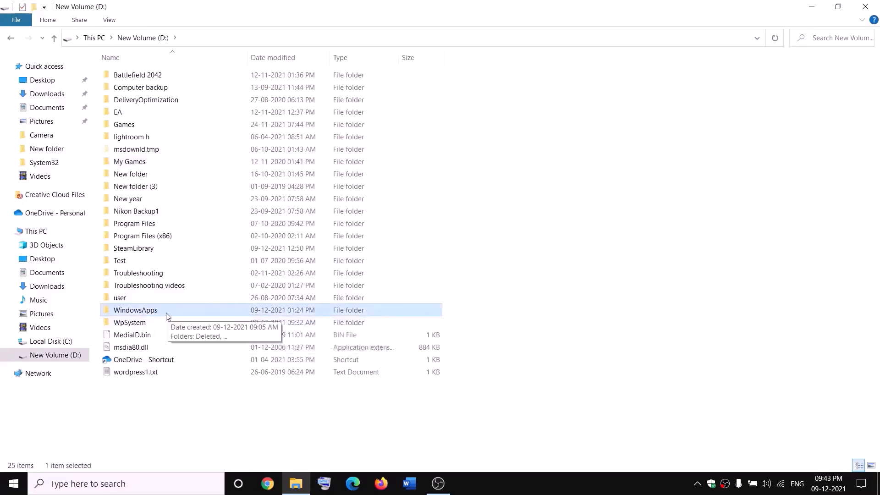
{"action": "right_click", "coordinate": [166, 312]}
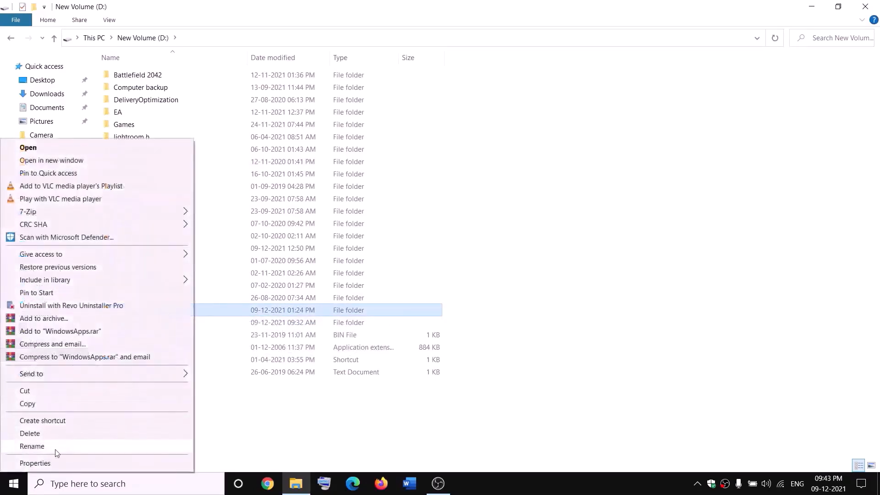
{"action": "left_click", "coordinate": [35, 463]}
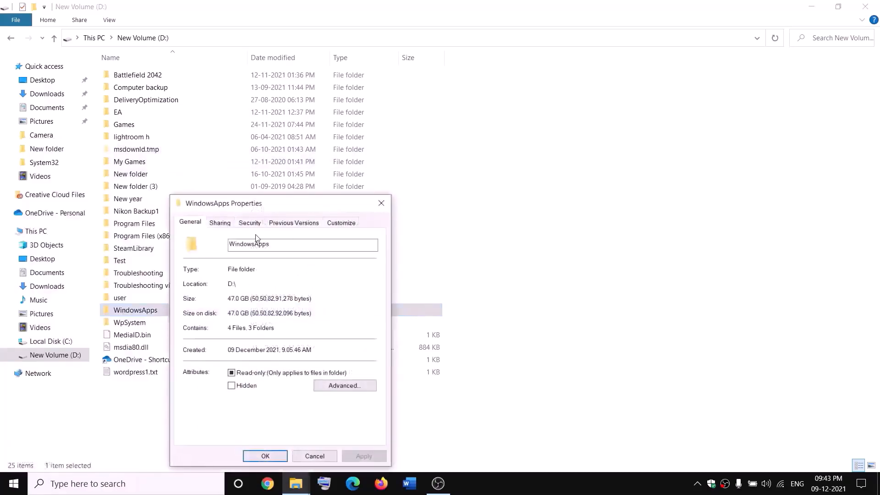
{"action": "left_click", "coordinate": [250, 224]}
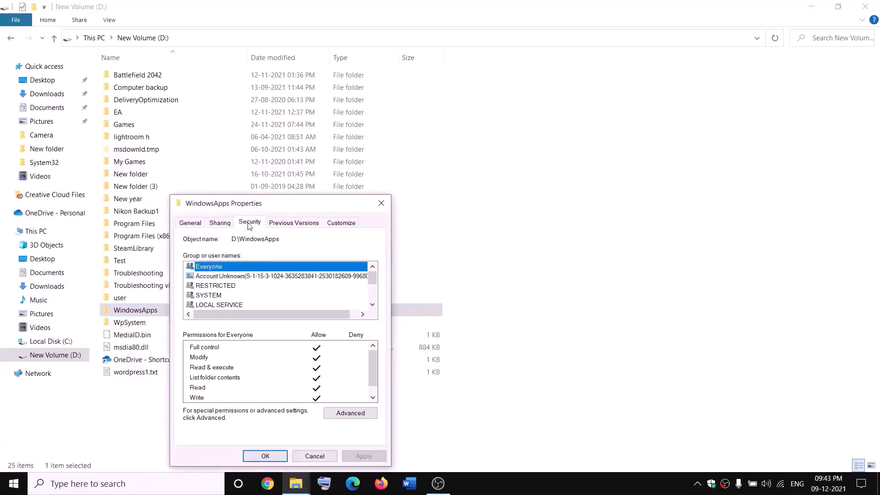
{"action": "left_click", "coordinate": [344, 410]}
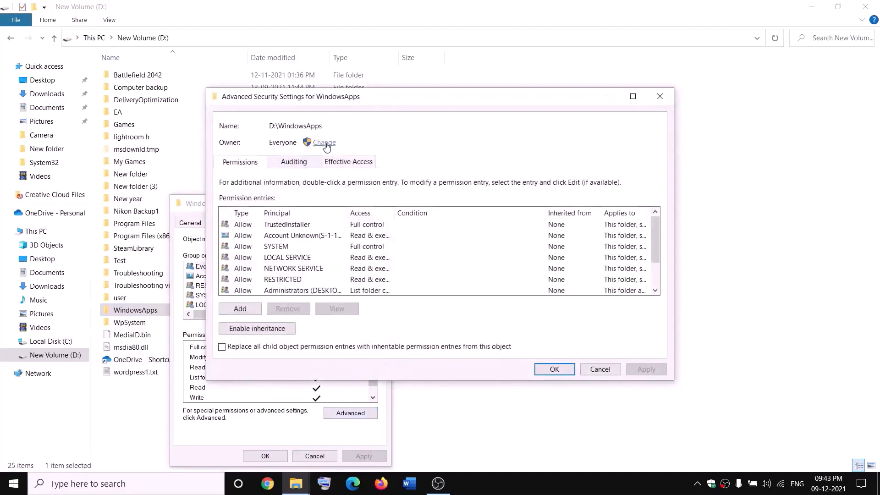
Set the owner of WindowsApps to Everyone, including subcontainers and objects, apply it and close the folder's properties.
{"action": "left_click", "coordinate": [324, 143]}
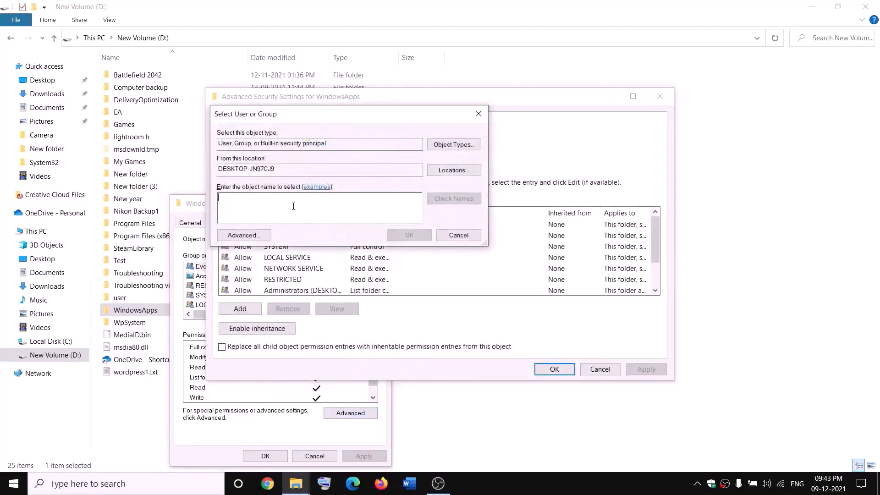
{"action": "type", "text": "everyone"}
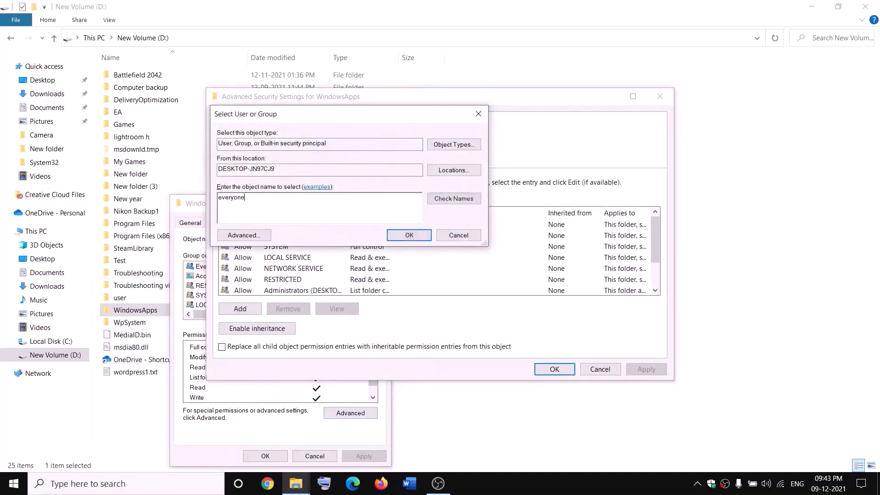
{"action": "left_click", "coordinate": [472, 200]}
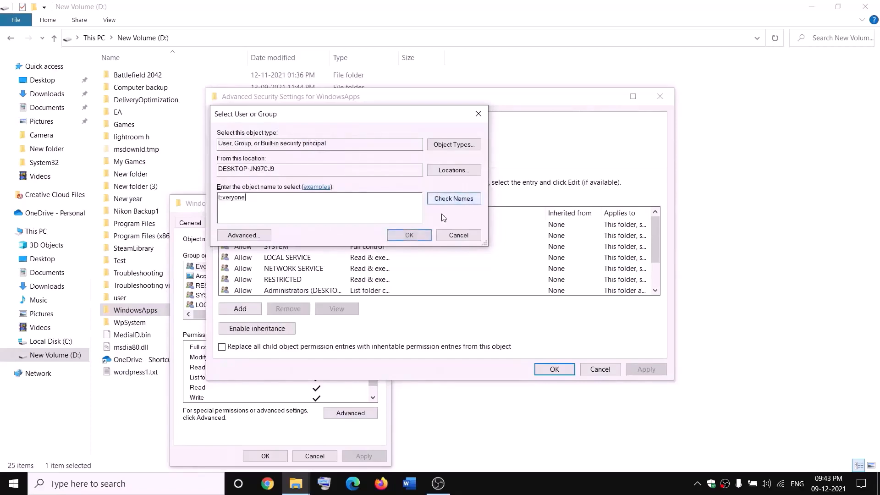
{"action": "left_click", "coordinate": [411, 236]}
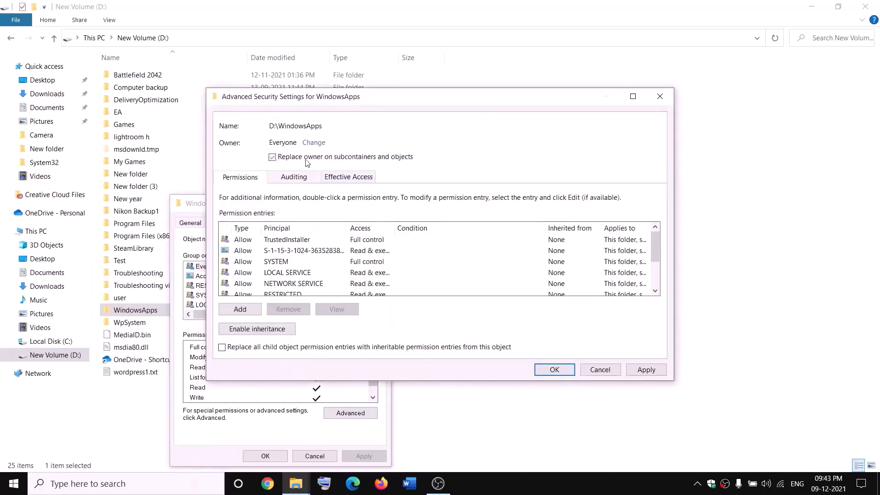
{"action": "left_click", "coordinate": [646, 368]}
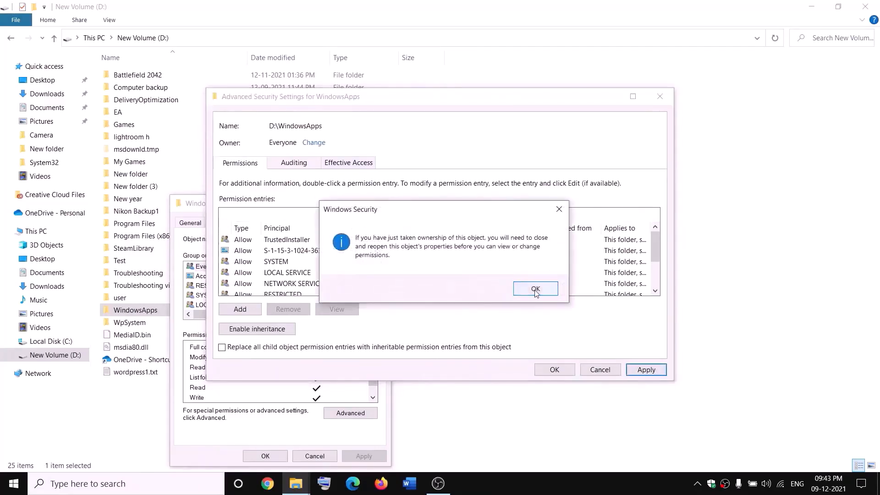
{"action": "left_click", "coordinate": [535, 289]}
{"action": "left_click", "coordinate": [554, 370]}
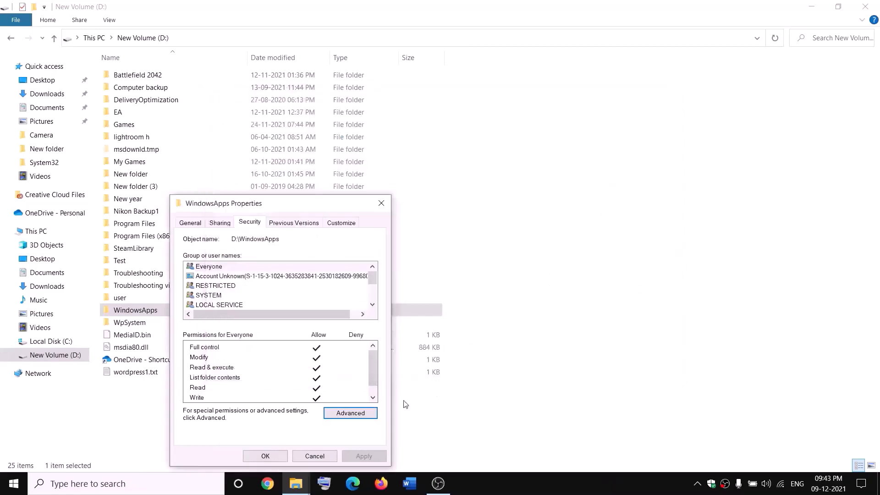
{"action": "left_click", "coordinate": [273, 459]}
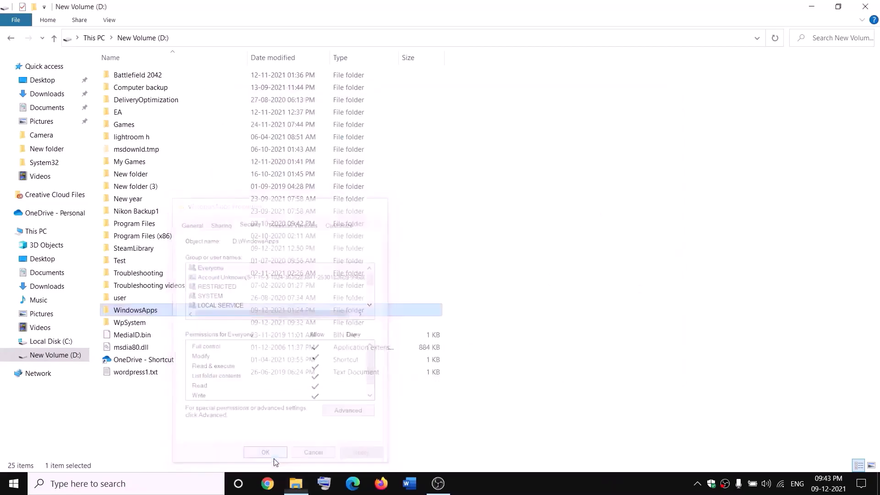
Reopen the advanced security settings from the WindowsApps folder's properties.
{"action": "right_click", "coordinate": [168, 315]}
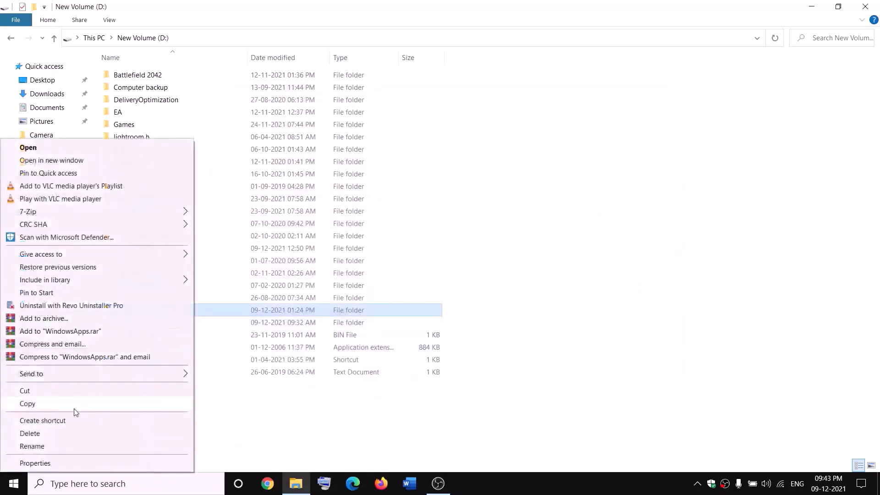
{"action": "left_click", "coordinate": [33, 464]}
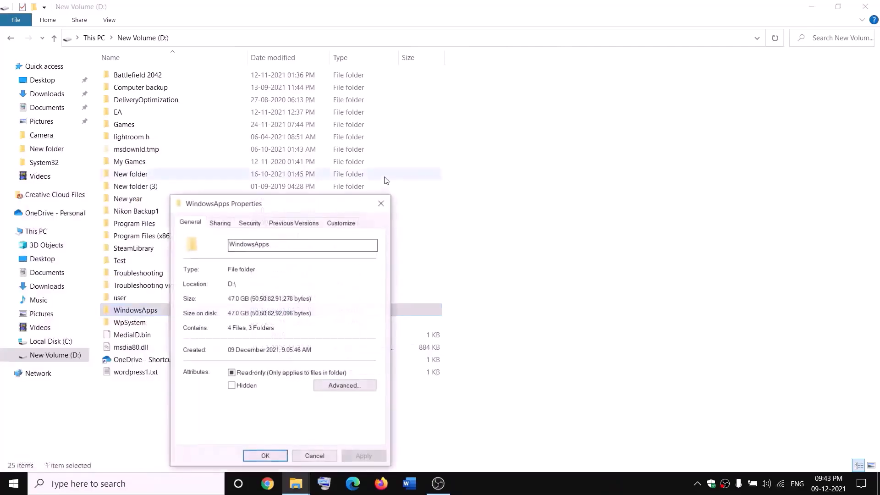
{"action": "left_click", "coordinate": [258, 224]}
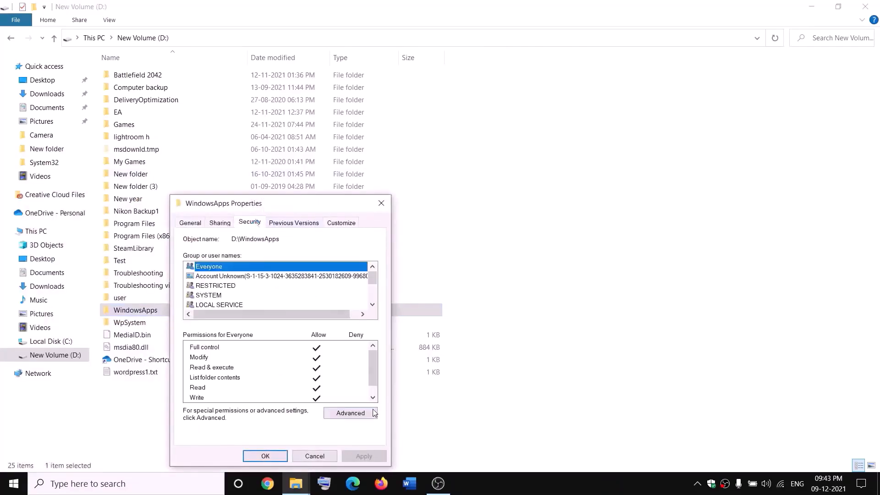
{"action": "left_click", "coordinate": [350, 413]}
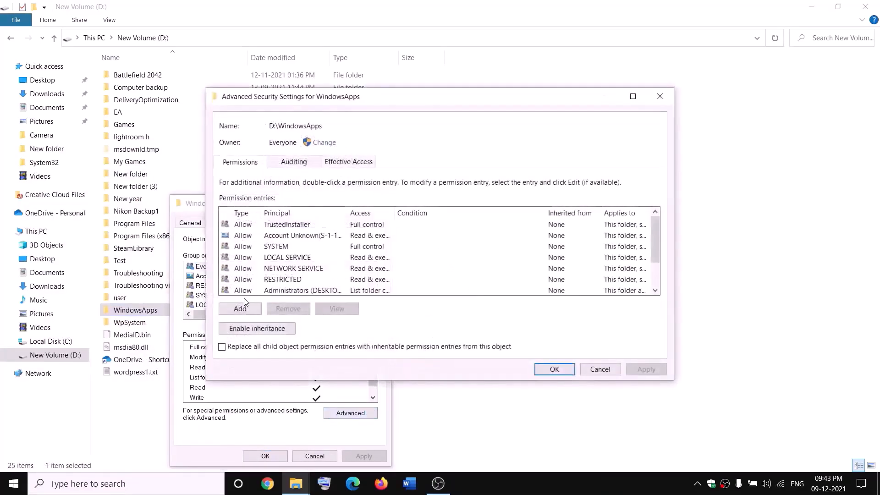
Add a permission entry on WindowsApps that allows Everyone Full control, apply it and close the folder's properties.
{"action": "left_click", "coordinate": [240, 309]}
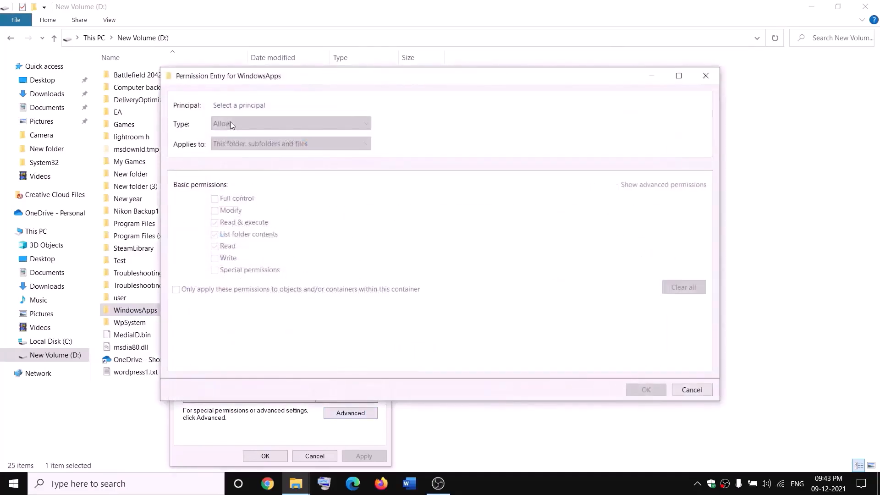
{"action": "left_click", "coordinate": [234, 105]}
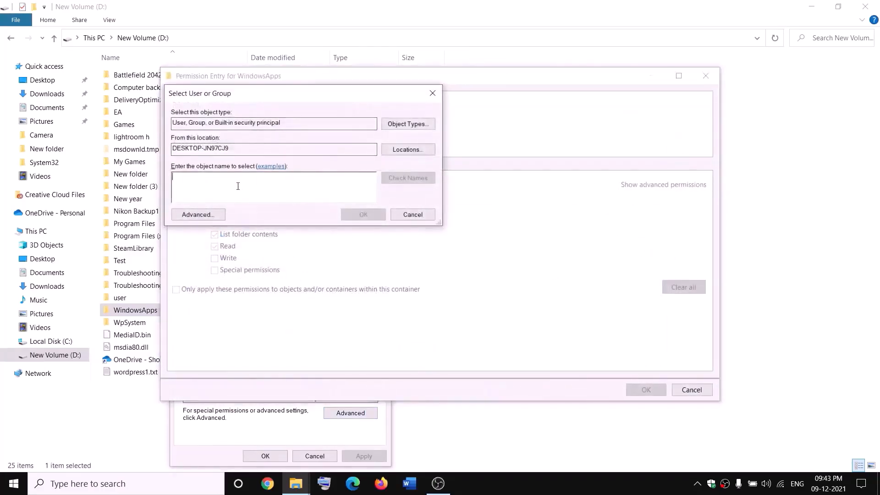
{"action": "type", "text": "everyone"}
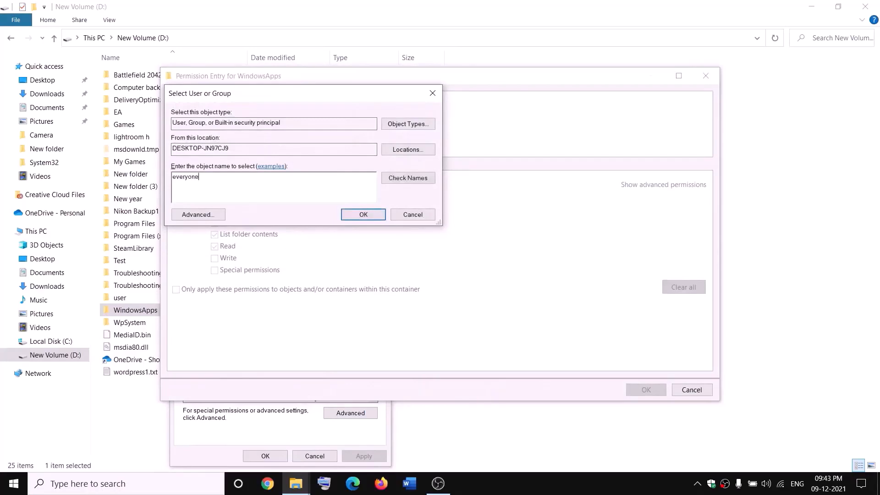
{"action": "left_click", "coordinate": [419, 179]}
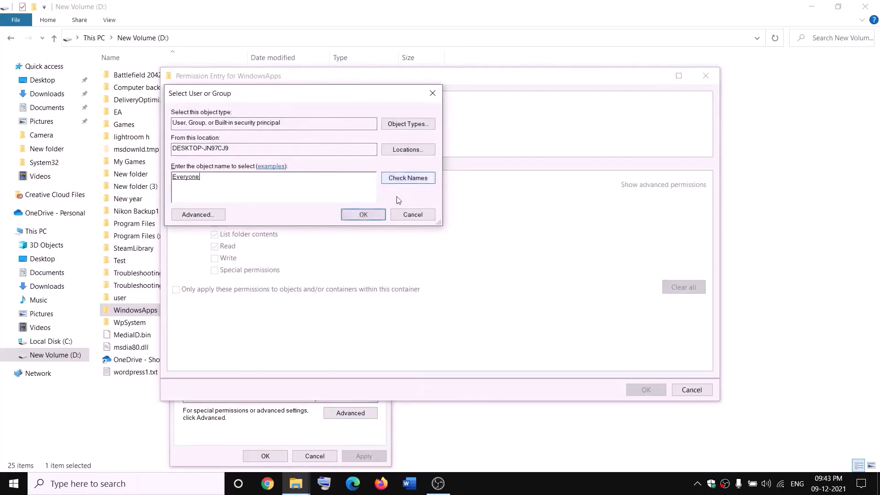
{"action": "left_click", "coordinate": [364, 215]}
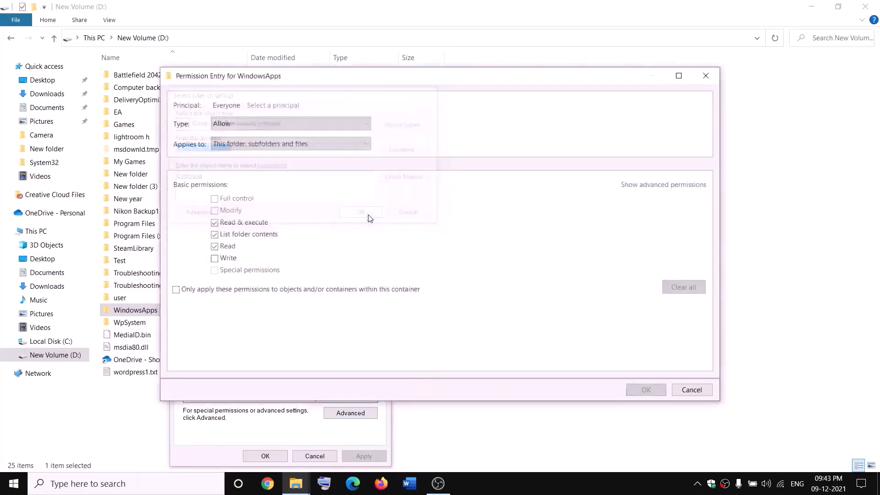
{"action": "left_click", "coordinate": [217, 200]}
{"action": "left_click", "coordinate": [658, 388]}
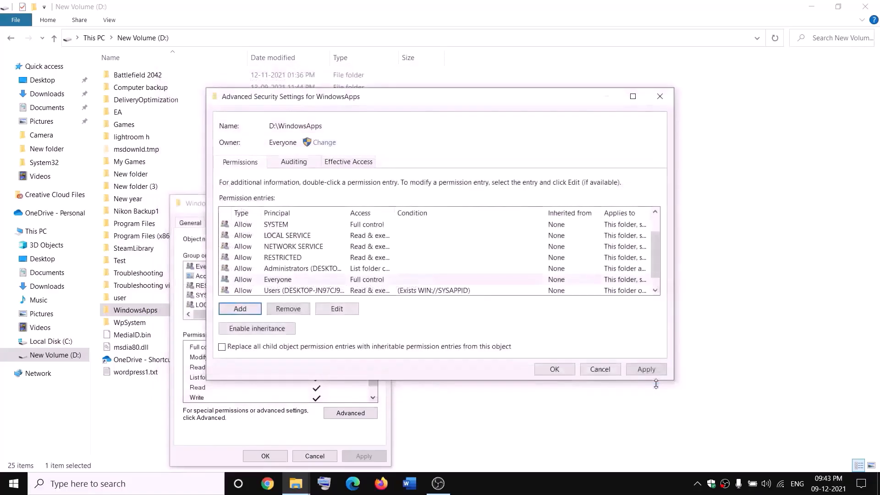
{"action": "left_click", "coordinate": [646, 369]}
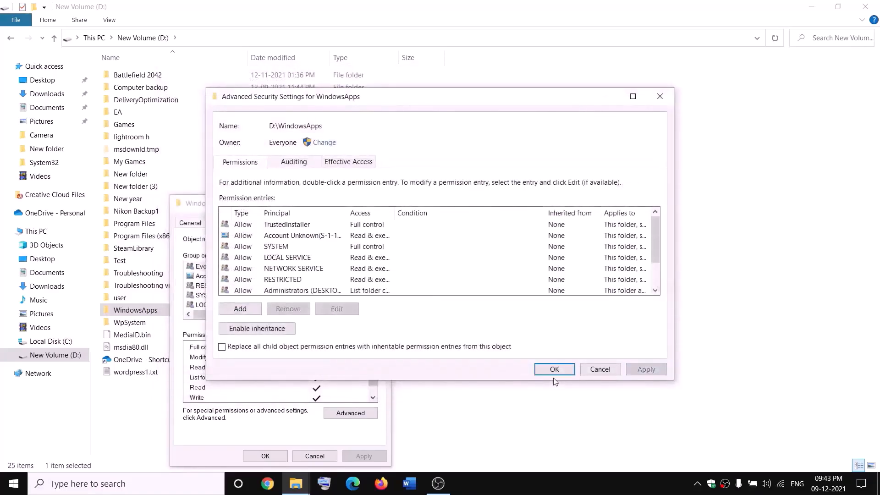
{"action": "left_click", "coordinate": [552, 371]}
{"action": "left_click", "coordinate": [280, 455]}
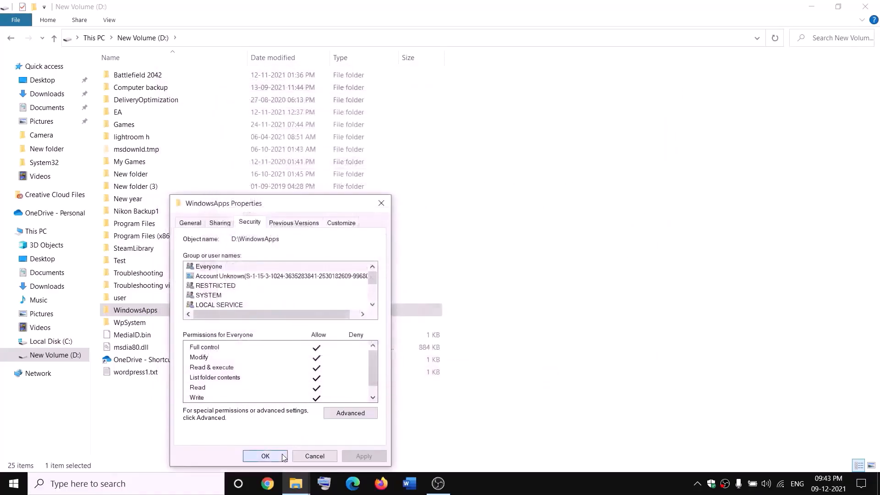
Rename the WindowsApps folder on the D: drive to WindowsApps.old.
{"action": "right_click", "coordinate": [167, 315]}
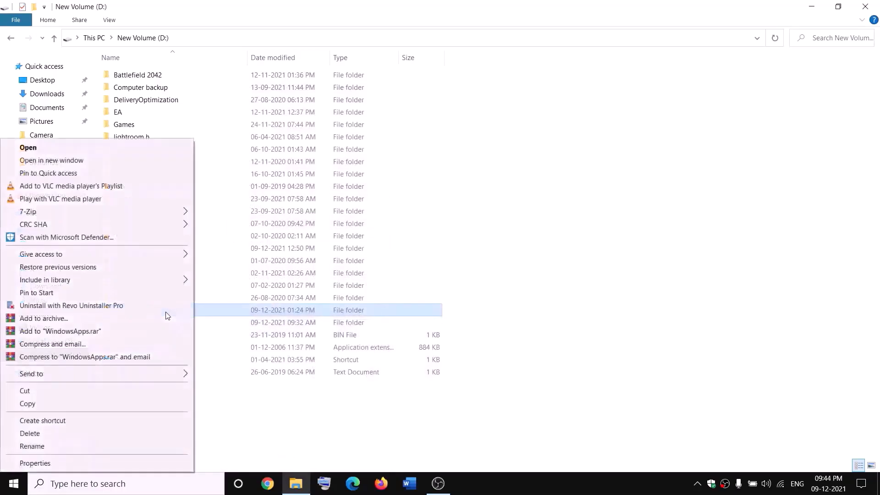
{"action": "left_click", "coordinate": [27, 446]}
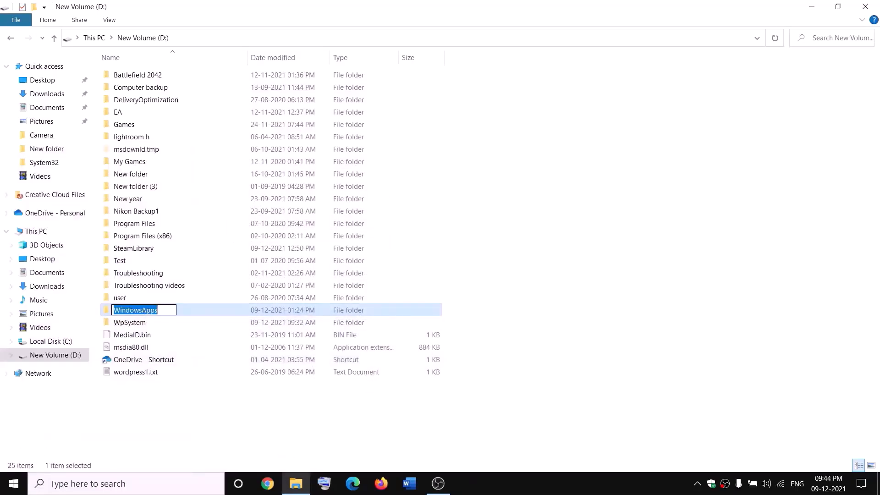
{"action": "left_click", "coordinate": [165, 308]}
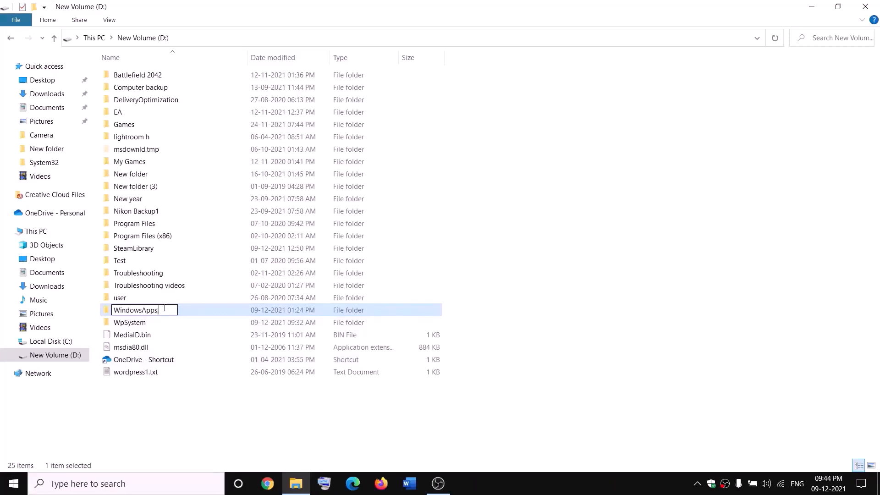
{"action": "type", "text": ".old"}
{"action": "left_click", "coordinate": [200, 400]}
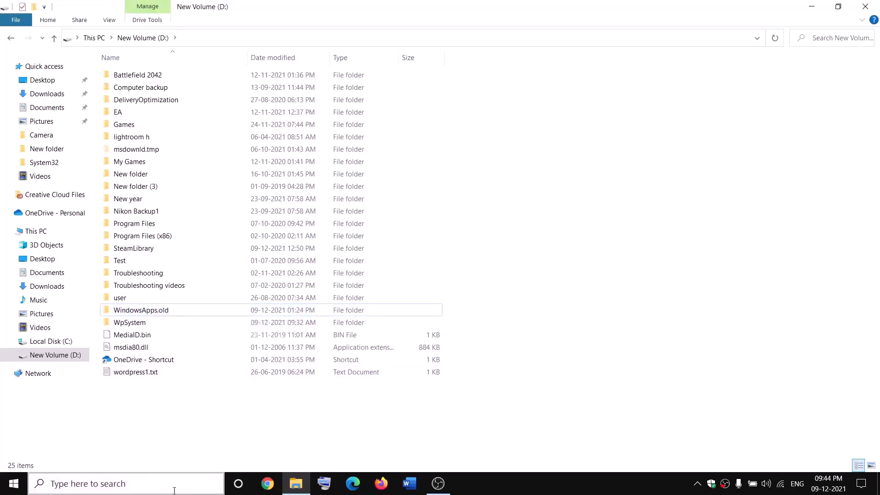
Open Task Manager, end the Gaming Services background process and close Task Manager.
{"action": "right_click", "coordinate": [14, 487]}
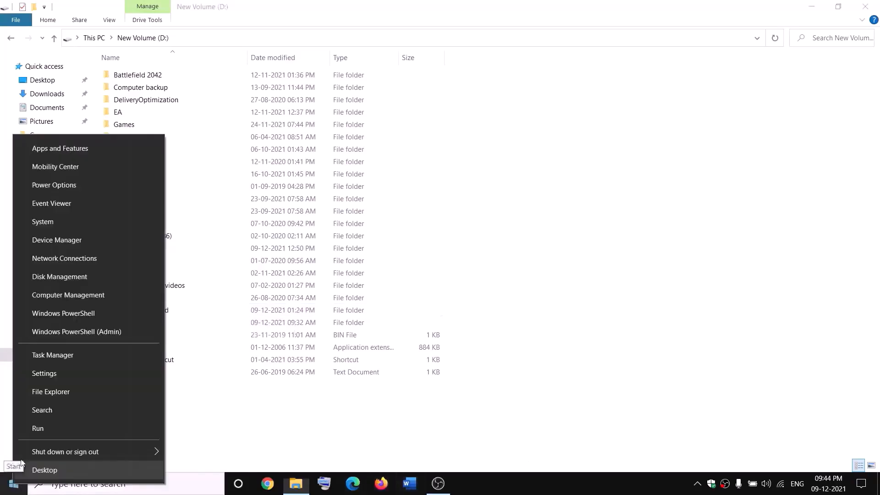
{"action": "left_click", "coordinate": [49, 356]}
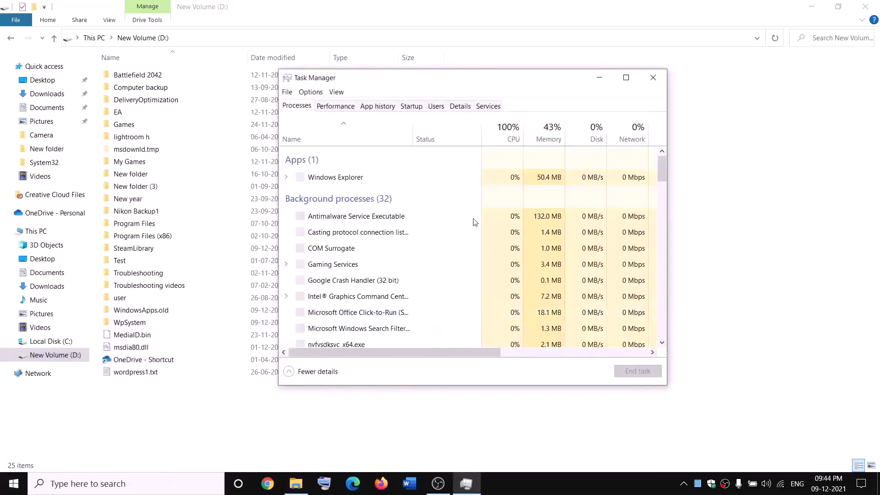
{"action": "scroll", "coordinate": [399, 257], "scroll_direction": "down", "scroll_amount": 2}
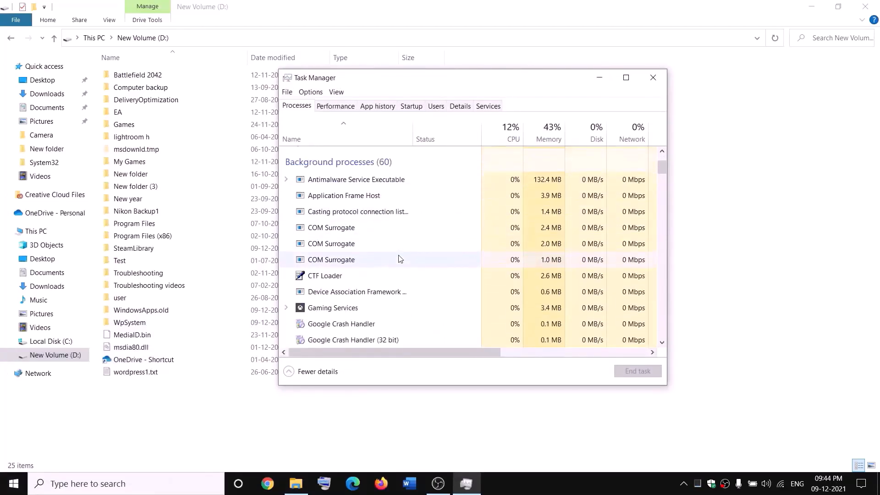
{"action": "right_click", "coordinate": [319, 309]}
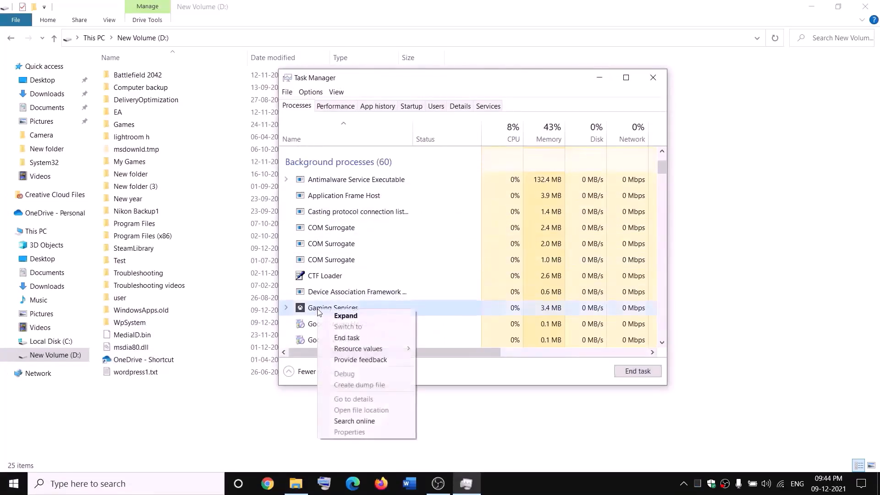
{"action": "left_click", "coordinate": [352, 338]}
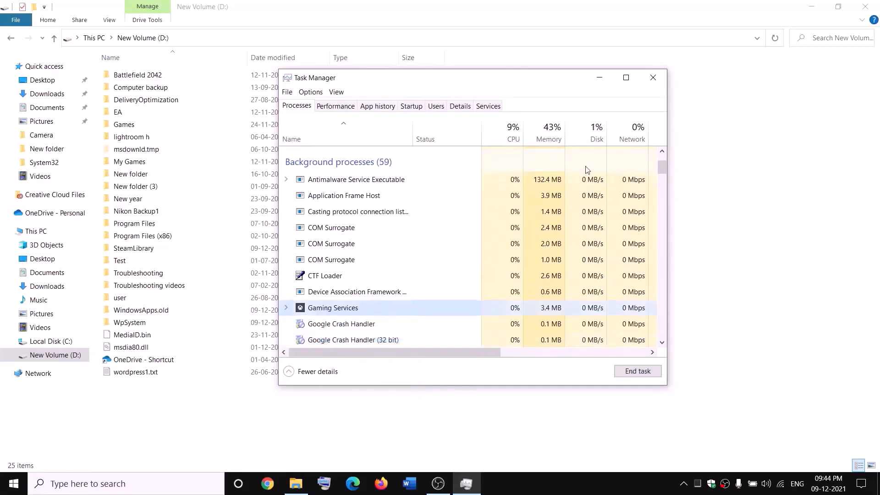
{"action": "left_click", "coordinate": [661, 78]}
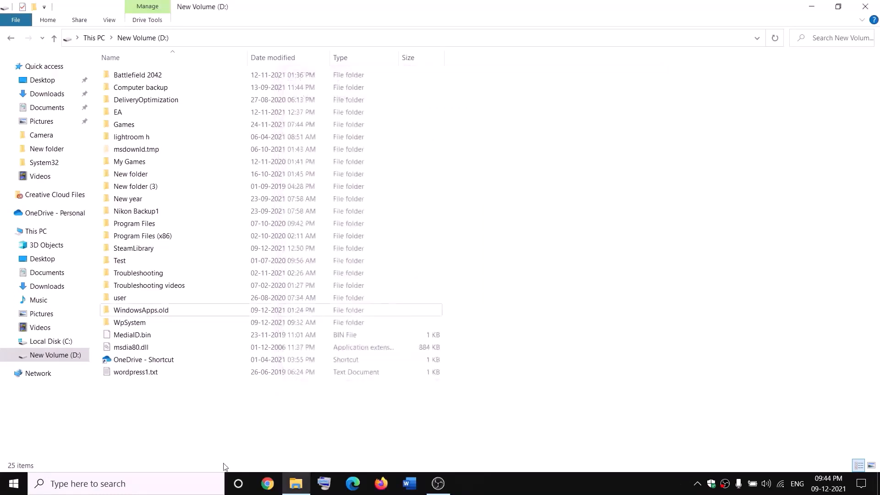
Open the Services console and start the Gaming Services entry that logs on as Local Service.
{"action": "left_click", "coordinate": [194, 485]}
{"action": "type", "text": "services"}
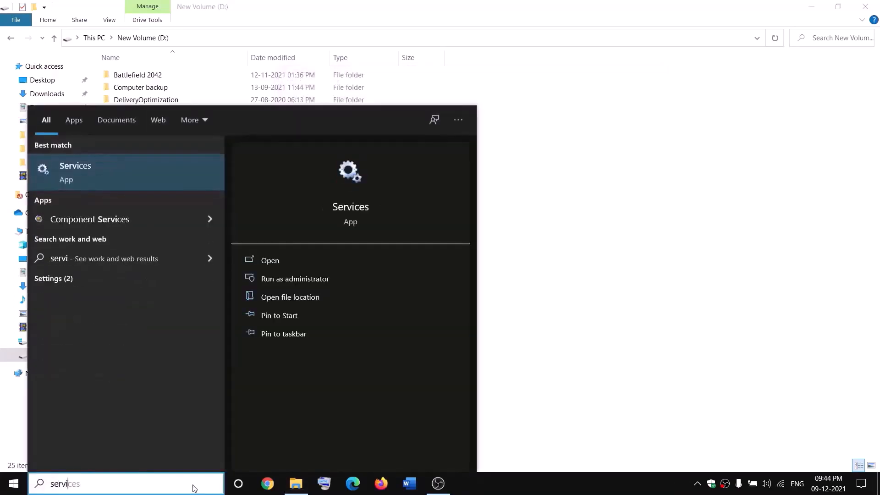
{"action": "key", "text": "Return"}
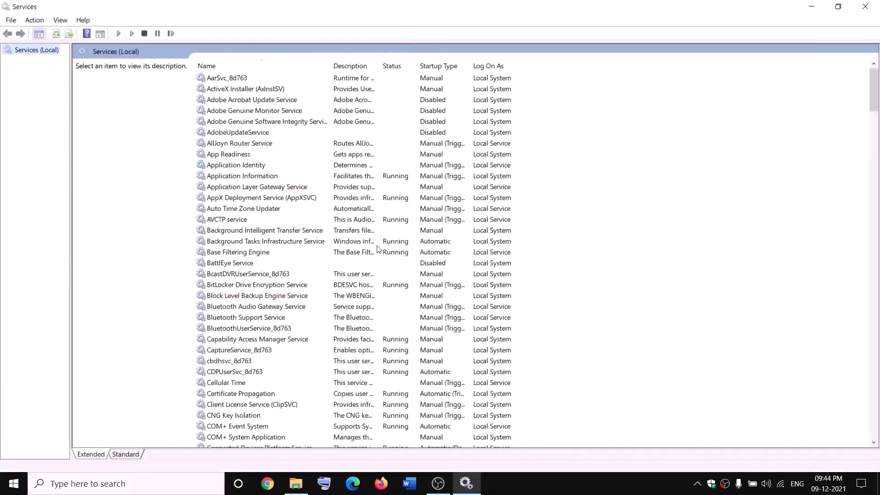
{"action": "left_click", "coordinate": [378, 245]}
{"action": "key", "text": "g"}
{"action": "left_click", "coordinate": [389, 126]}
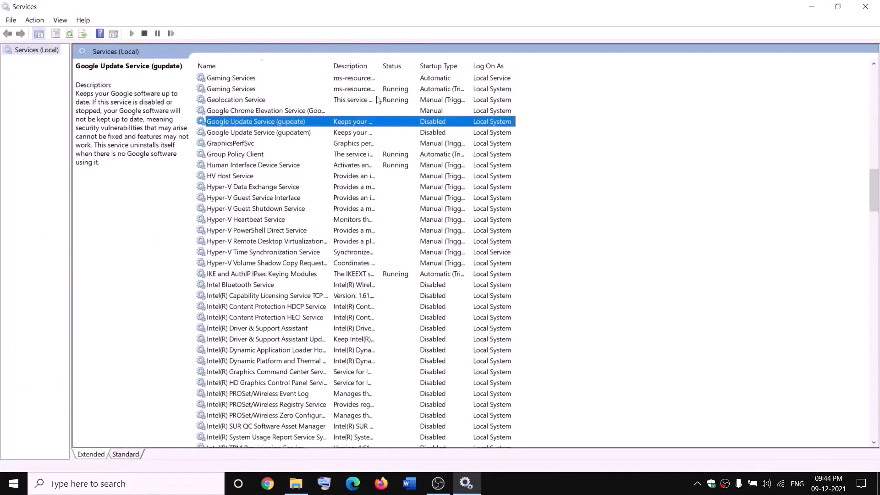
{"action": "left_click", "coordinate": [367, 78]}
{"action": "right_click", "coordinate": [366, 79]}
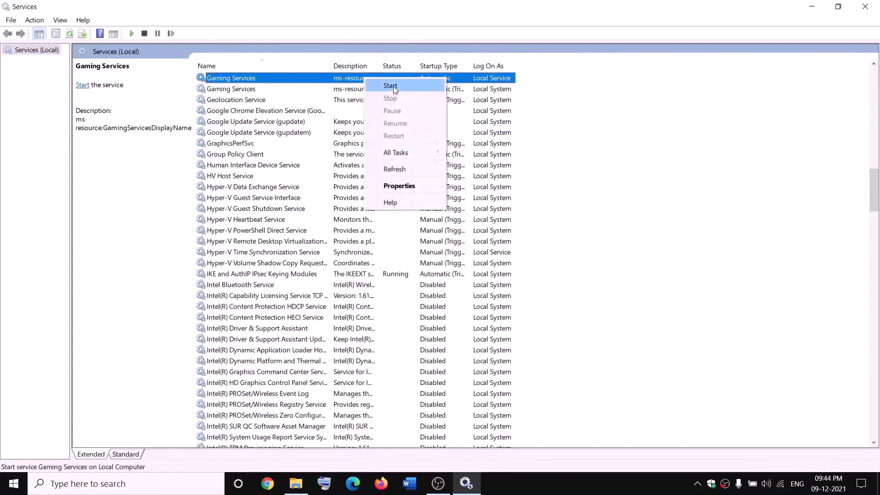
{"action": "left_click", "coordinate": [393, 86]}
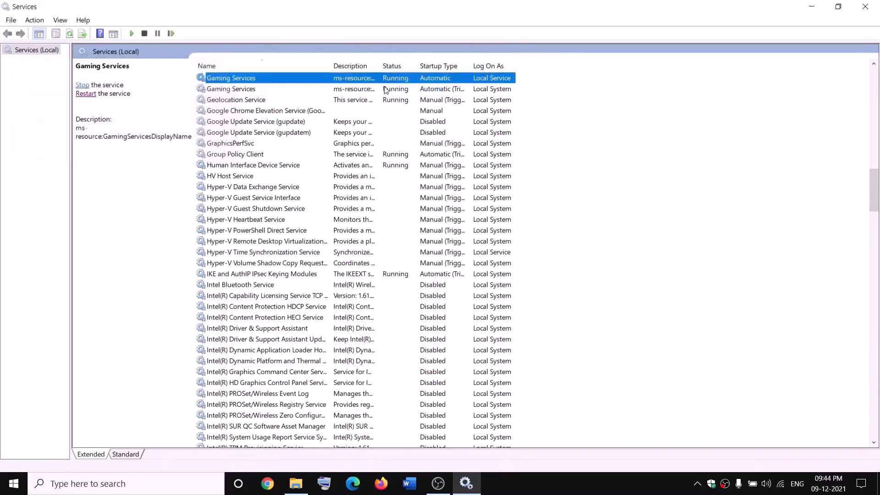
Stop both Gaming Services entries and return to the WindowsApps.old folder on the D: drive.
{"action": "right_click", "coordinate": [360, 80]}
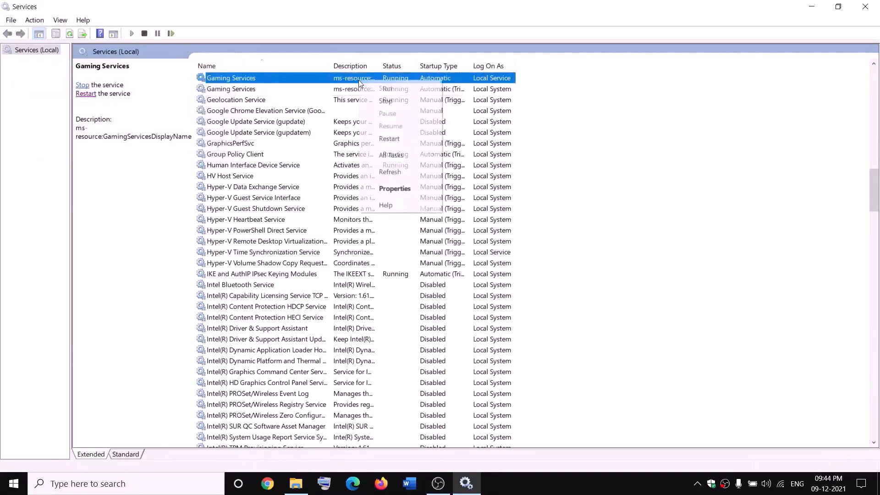
{"action": "left_click", "coordinate": [385, 100]}
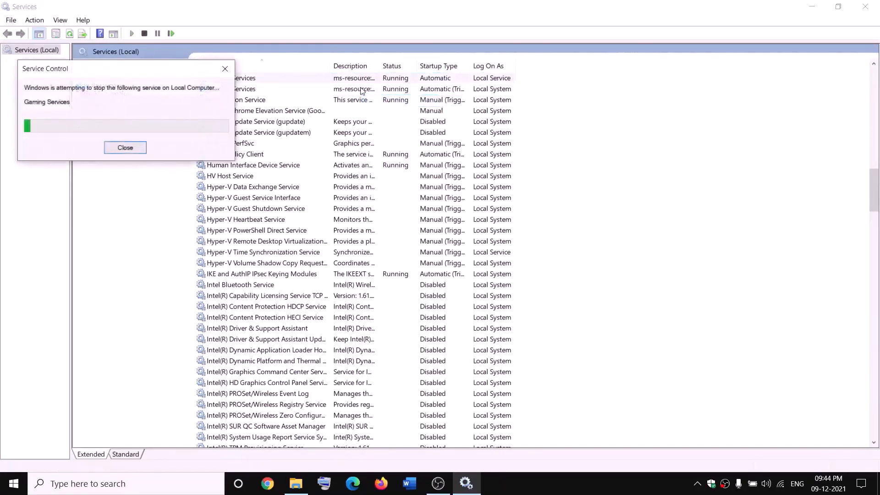
{"action": "left_click", "coordinate": [360, 90]}
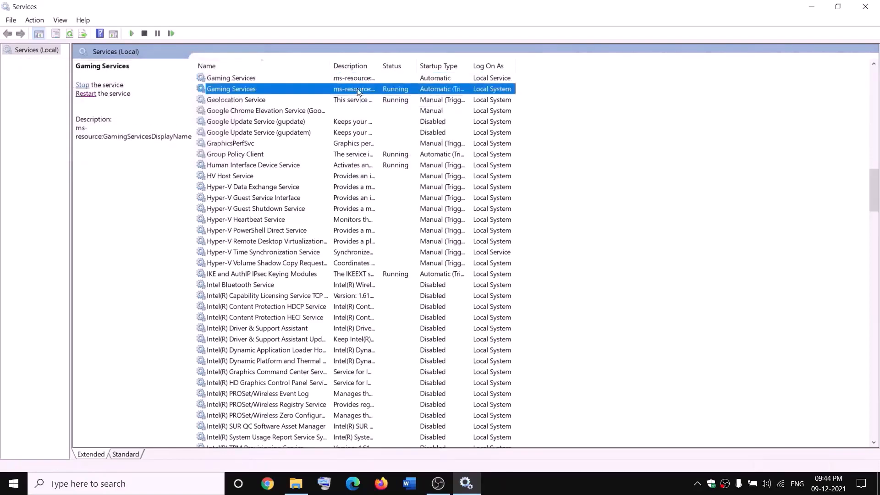
{"action": "right_click", "coordinate": [360, 90]}
{"action": "left_click", "coordinate": [400, 110]}
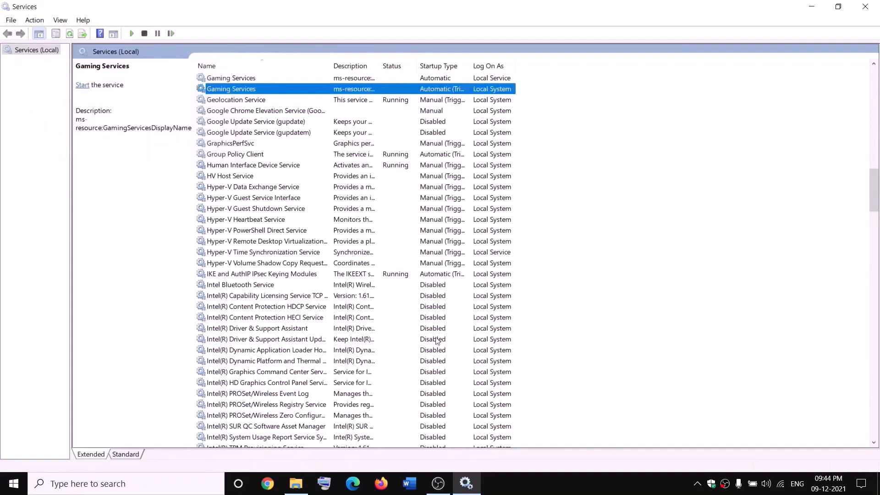
{"action": "left_click", "coordinate": [297, 484]}
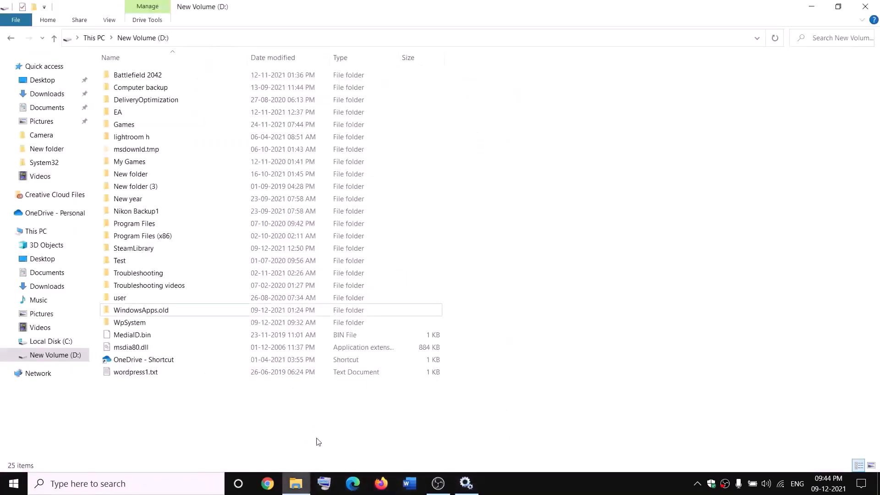
{"action": "left_click", "coordinate": [147, 313]}
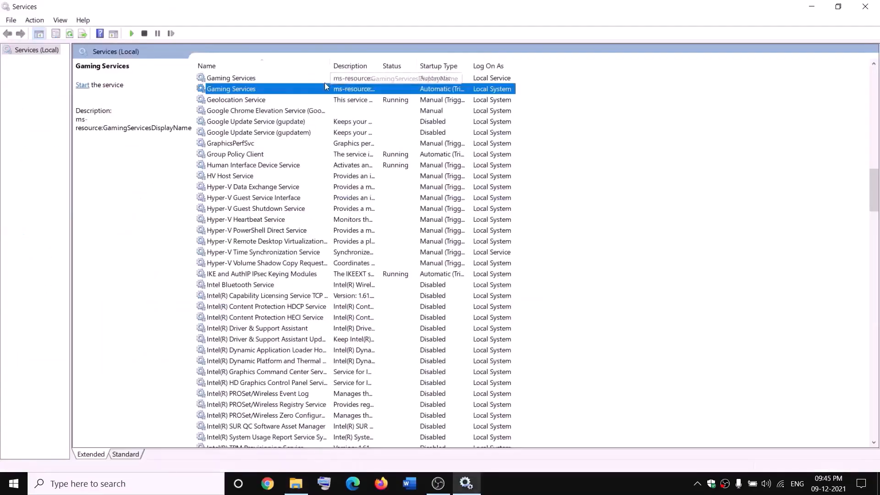
Start both Gaming Services entries again in the Services console.
{"action": "left_click", "coordinate": [325, 79]}
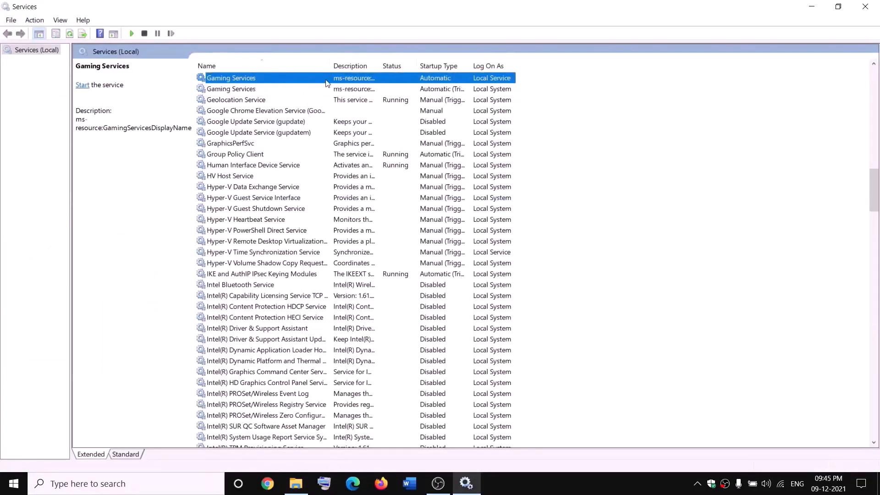
{"action": "right_click", "coordinate": [325, 79]}
{"action": "left_click", "coordinate": [348, 89]}
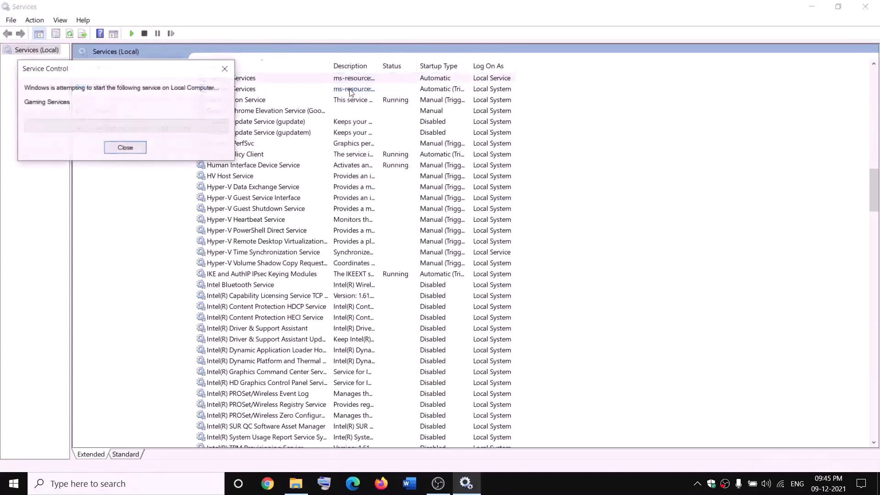
{"action": "left_click", "coordinate": [355, 90]}
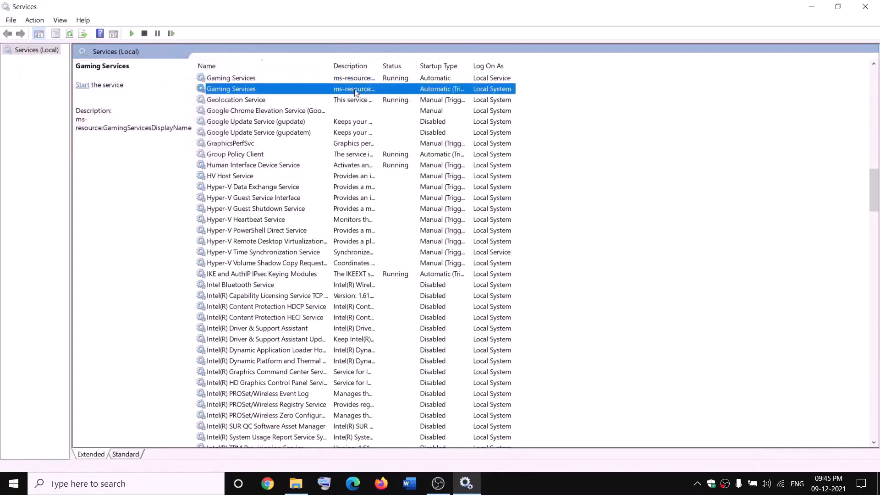
{"action": "right_click", "coordinate": [357, 90]}
{"action": "left_click", "coordinate": [374, 95]}
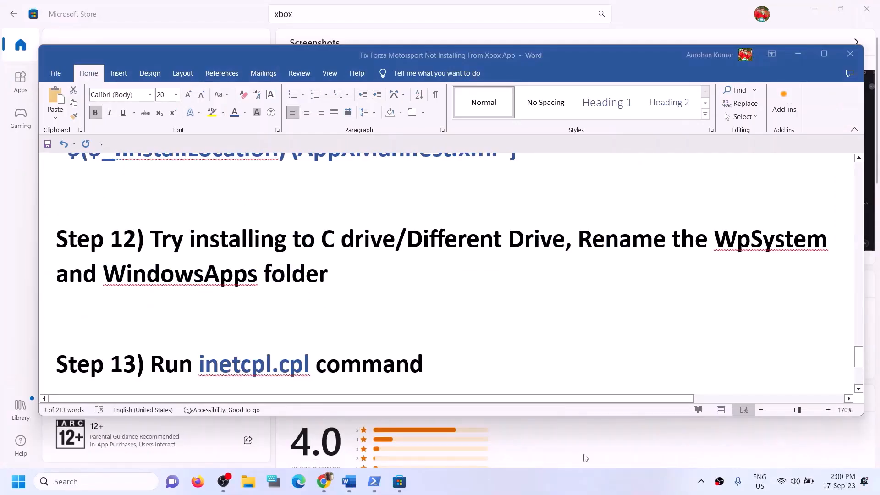
Copy the inetcpl.cpl command from Step 13 of the Word document and open it through Windows search.
{"action": "scroll", "coordinate": [349, 360], "scroll_direction": "down", "scroll_amount": 1}
{"action": "left_click", "coordinate": [212, 337]}
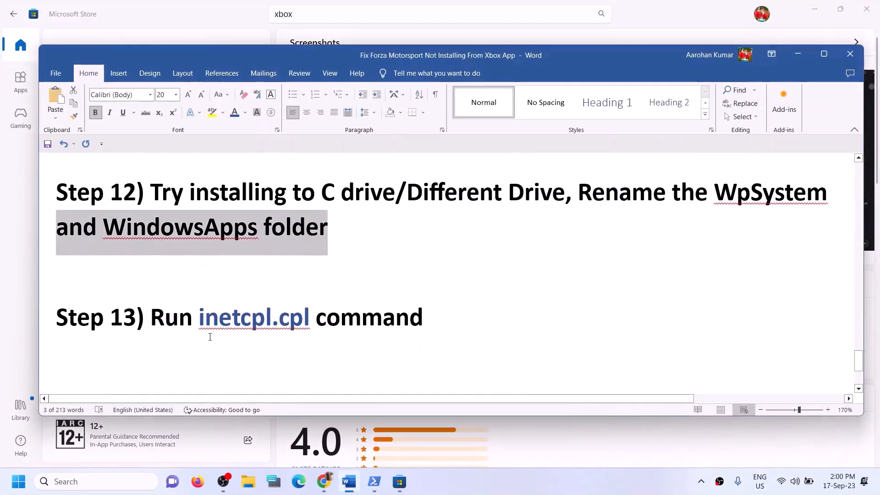
{"action": "left_click_drag", "start_coordinate": [200, 322], "coordinate": [293, 324]}
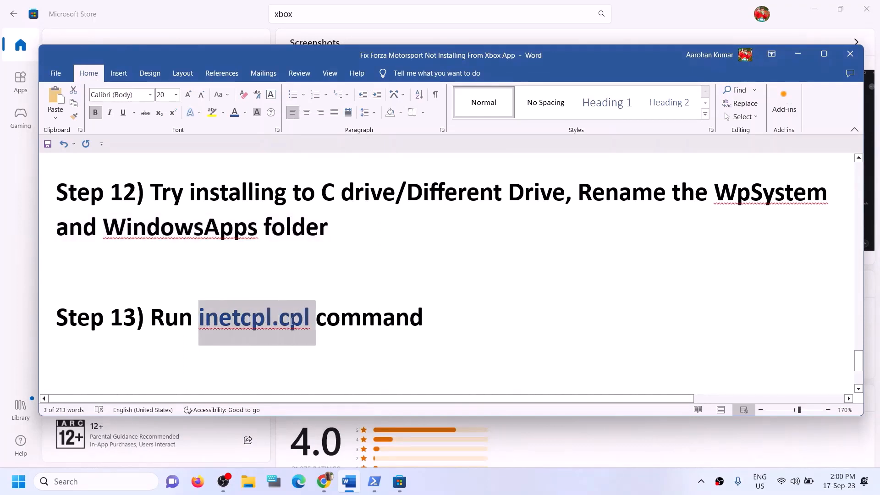
{"action": "key", "text": "ctrl+c"}
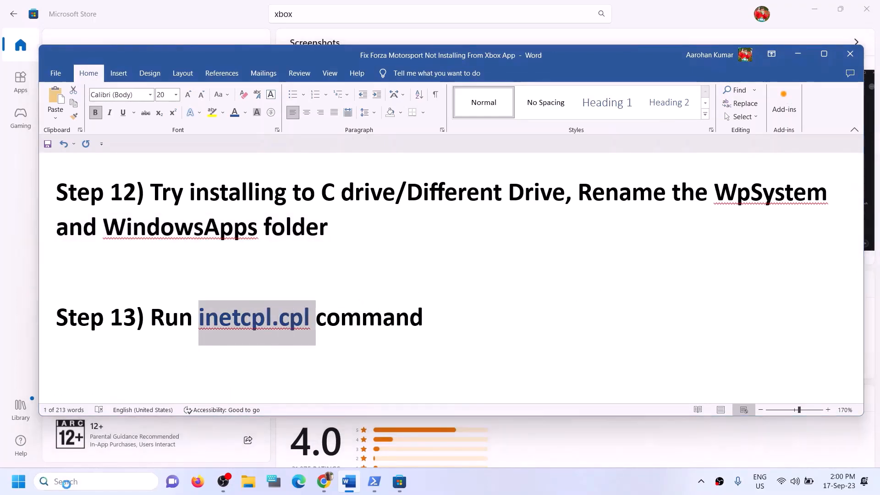
{"action": "left_click", "coordinate": [62, 481]}
{"action": "key", "text": "ctrl+v"}
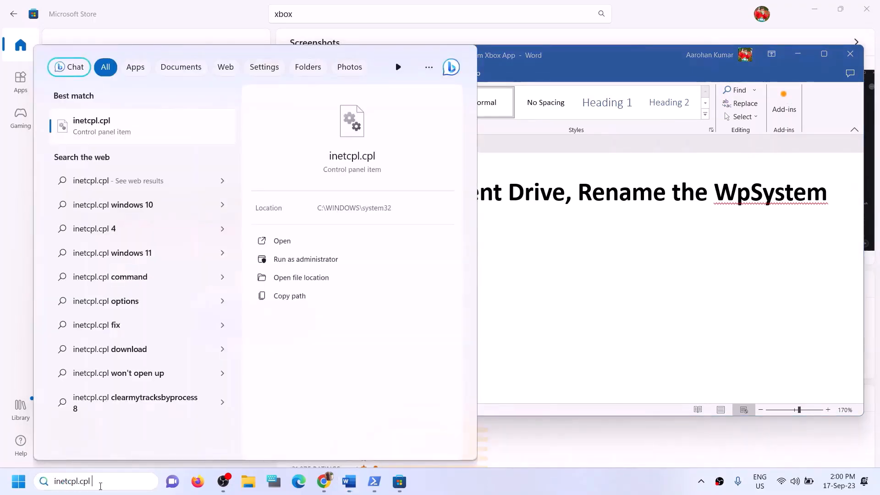
{"action": "left_click", "coordinate": [97, 134]}
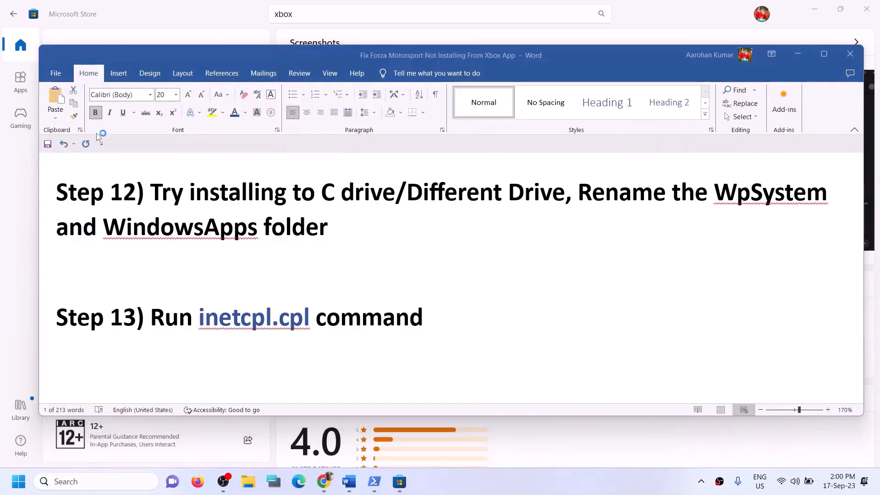
Review the TLS options in the Advanced settings of Internet Properties and accept the dialog.
{"action": "left_click", "coordinate": [241, 76]}
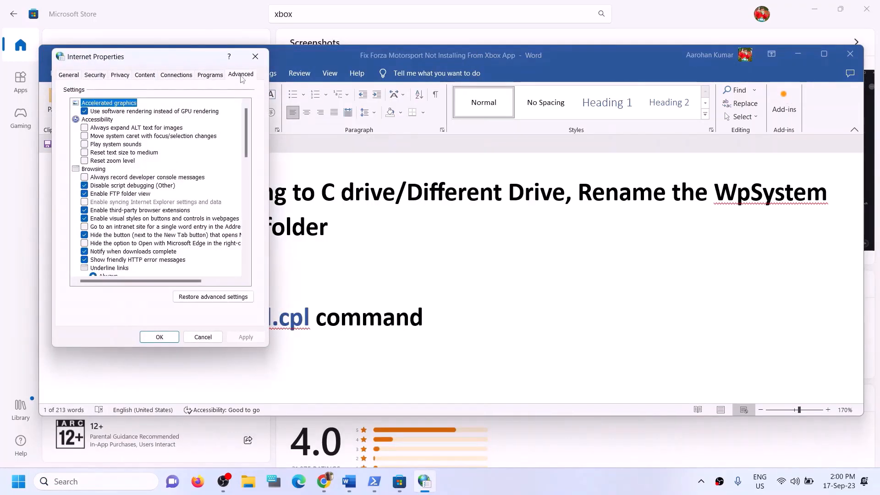
{"action": "left_click_drag", "start_coordinate": [183, 63], "coordinate": [326, 73]}
{"action": "scroll", "coordinate": [290, 270], "scroll_direction": "down", "scroll_amount": 12}
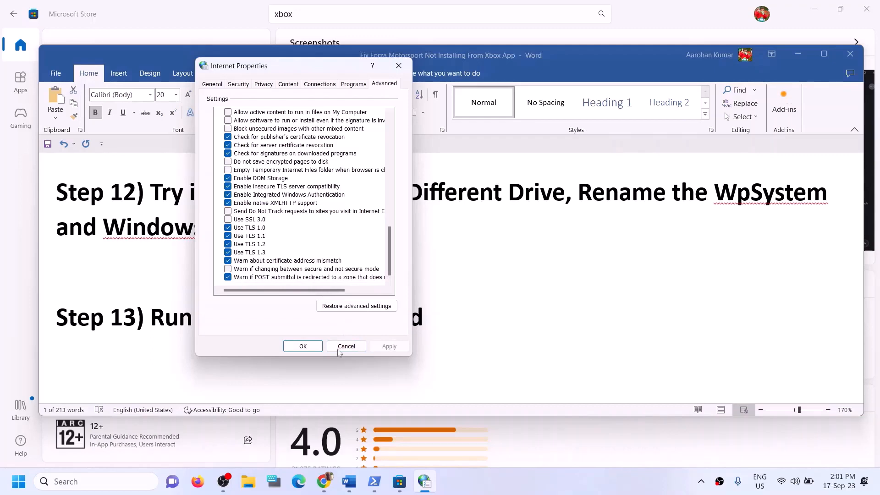
{"action": "left_click", "coordinate": [303, 346]}
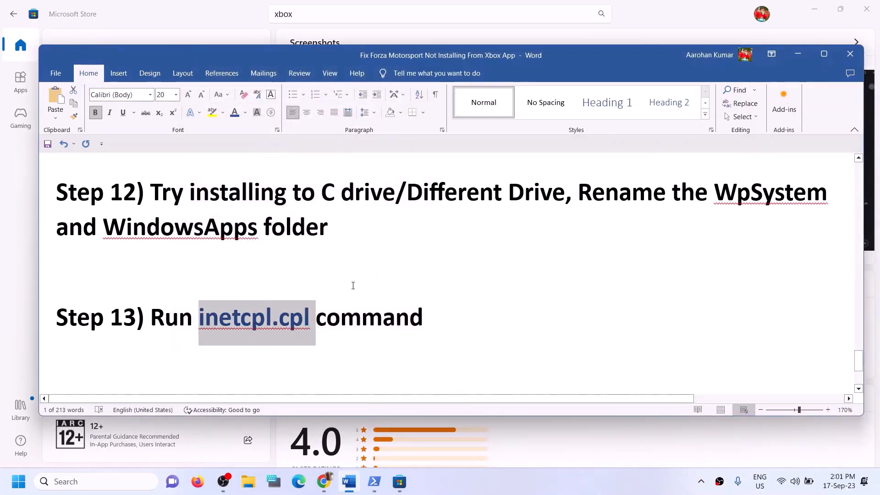
Read Step 14 on updating Windows with the media creation tool and highlight the Windows 10 and Windows 11 download links.
{"action": "scroll", "coordinate": [353, 286], "scroll_direction": "up", "scroll_amount": 1}
{"action": "scroll", "coordinate": [353, 286], "scroll_direction": "down", "scroll_amount": 4}
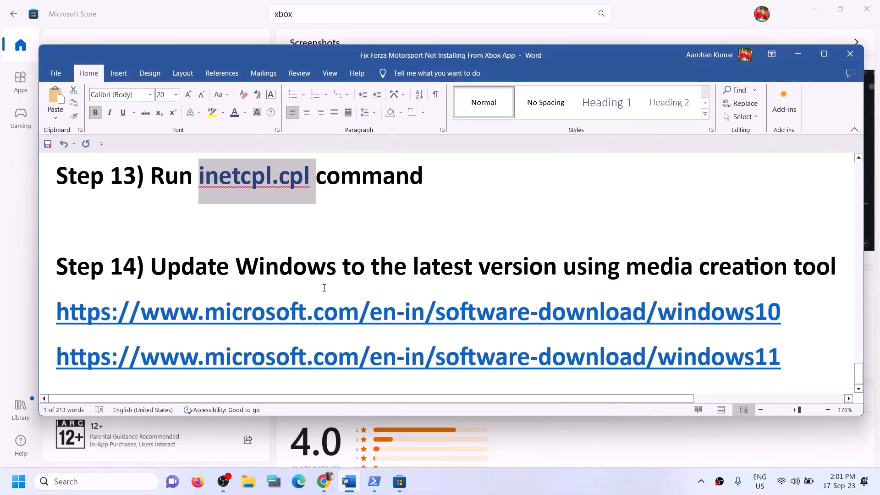
{"action": "left_click_drag", "start_coordinate": [165, 262], "coordinate": [812, 273]}
{"action": "left_click", "coordinate": [577, 490]}
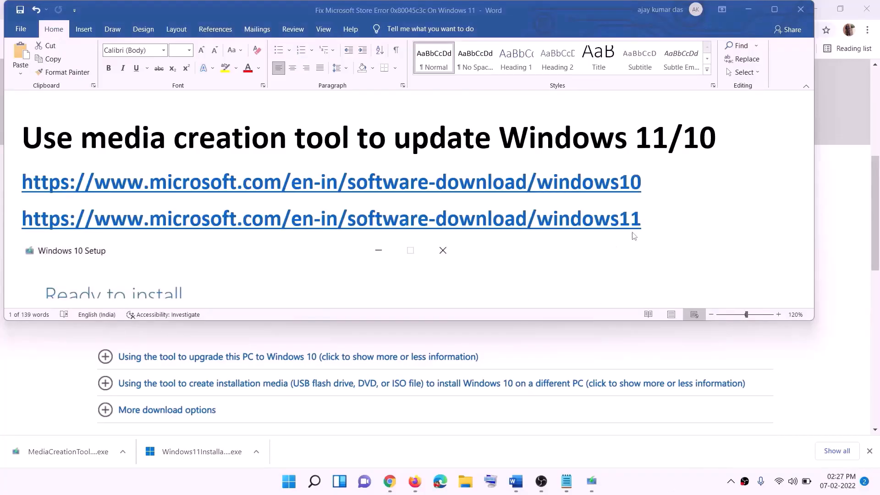
{"action": "left_click", "coordinate": [647, 179]}
{"action": "triple_click", "coordinate": [653, 181]}
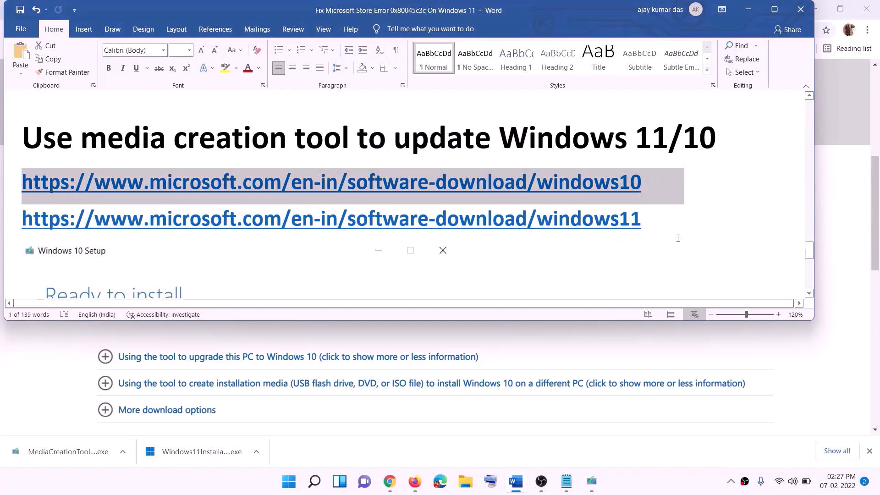
{"action": "triple_click", "coordinate": [655, 219]}
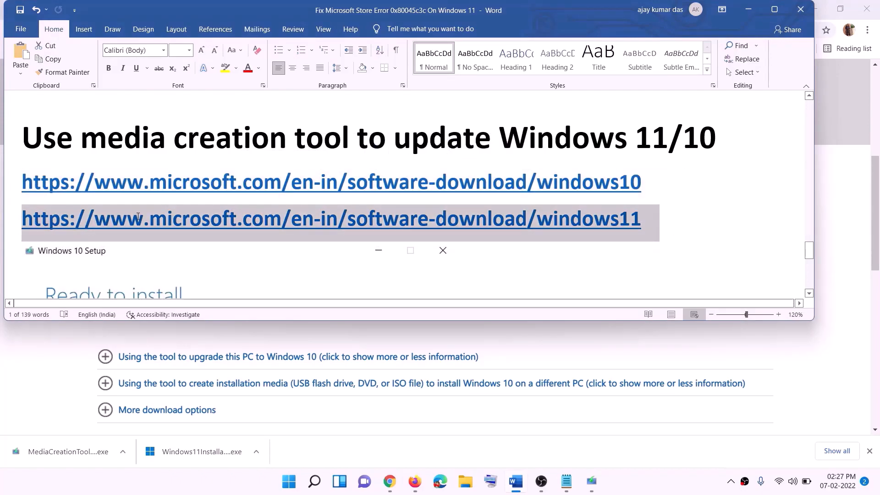
Switch to the Download Windows 10 page in Chrome and find the media creation tool download under Create Windows 10 installation media.
{"action": "left_click", "coordinate": [748, 9]}
{"action": "scroll", "coordinate": [364, 200], "scroll_direction": "up", "scroll_amount": 5}
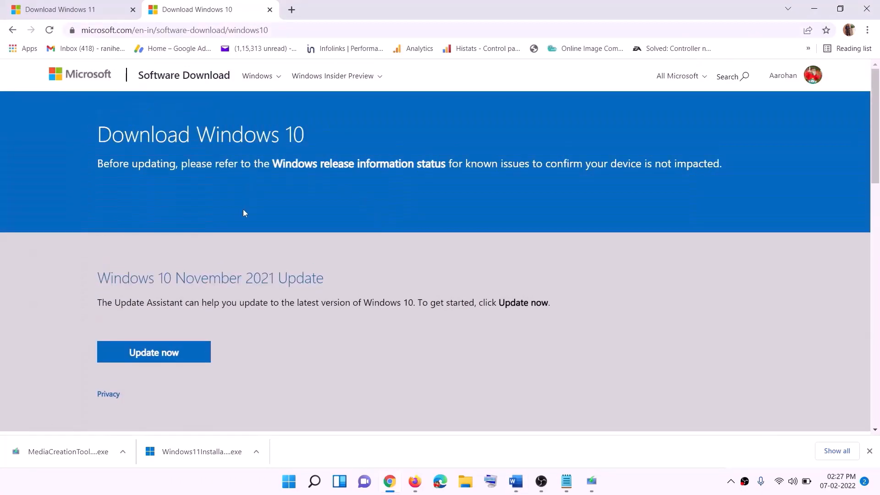
{"action": "scroll", "coordinate": [296, 255], "scroll_direction": "down", "scroll_amount": 5}
{"action": "left_click_drag", "start_coordinate": [105, 275], "coordinate": [197, 276]}
{"action": "scroll", "coordinate": [295, 256], "scroll_direction": "down", "scroll_amount": 3}
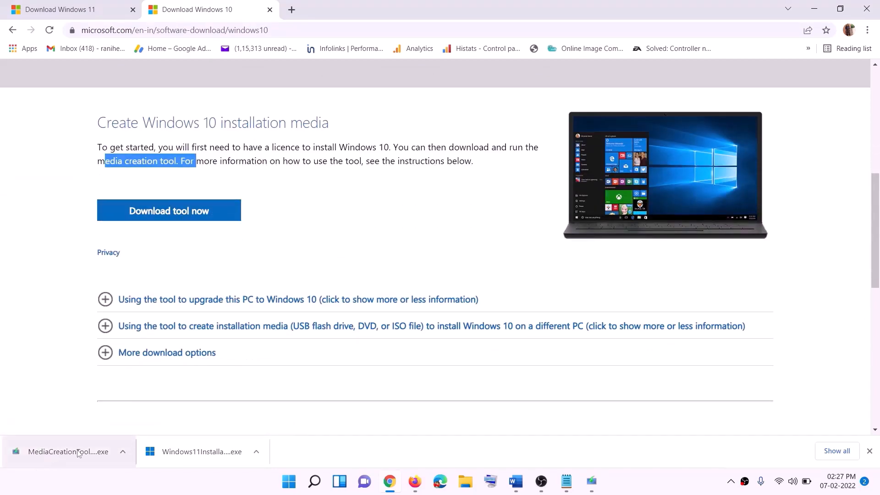
Accept the Windows 10 Setup license terms, choose Upgrade this PC now and start the Windows 10 download.
{"action": "left_click", "coordinate": [600, 488]}
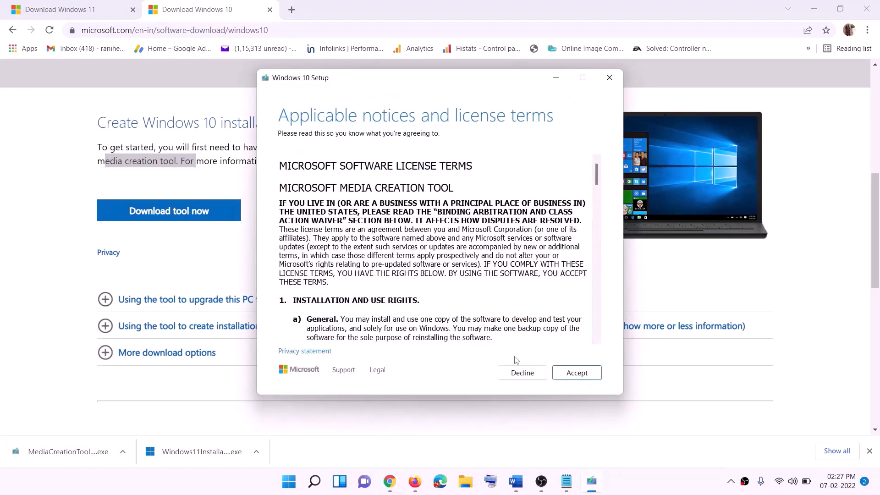
{"action": "left_click", "coordinate": [572, 375]}
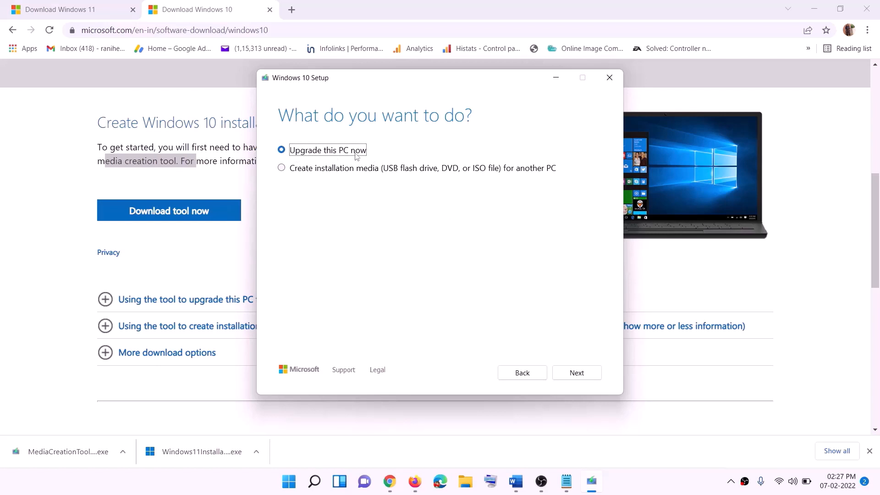
{"action": "left_click", "coordinate": [577, 374]}
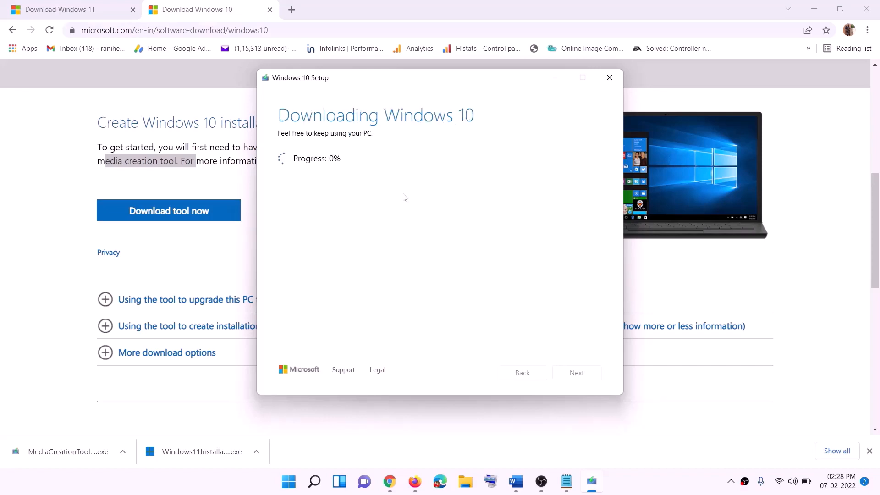
{"action": "left_click", "coordinate": [650, 491]}
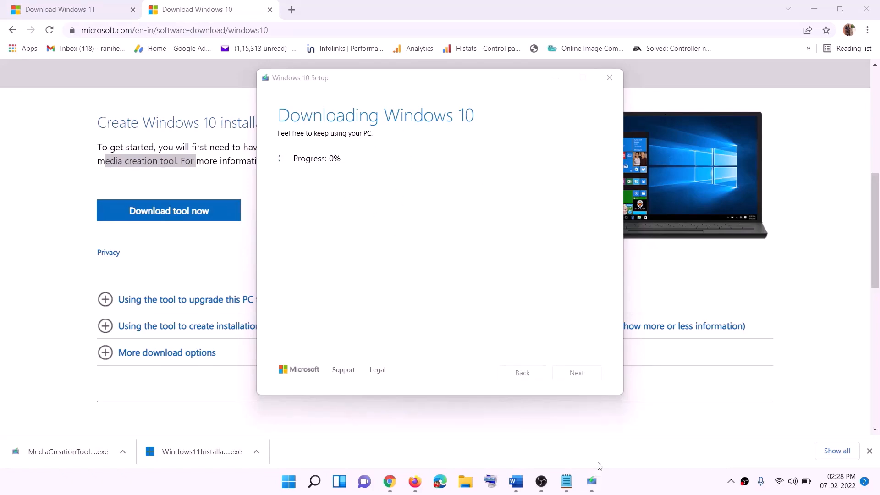
Switch to the Word document and review the Windows 10 Ready to install screenshot and its choices of what to keep.
{"action": "left_click", "coordinate": [516, 481]}
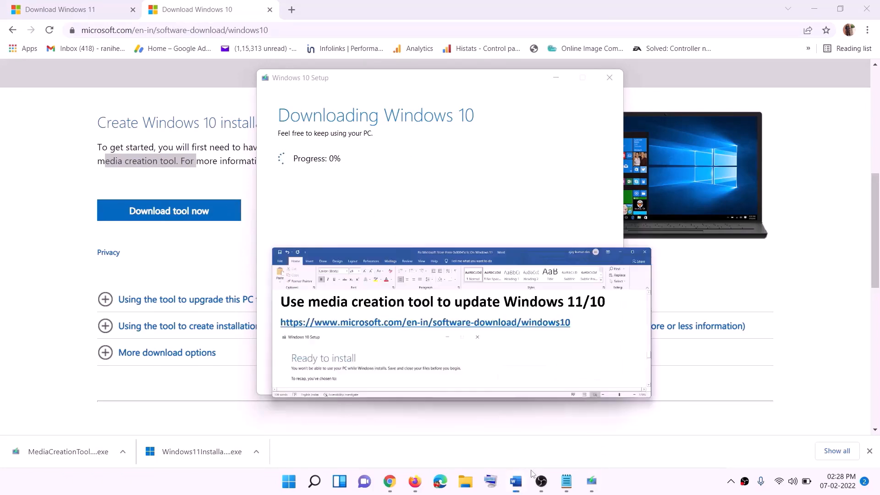
{"action": "scroll", "coordinate": [92, 220], "scroll_direction": "down", "scroll_amount": 1}
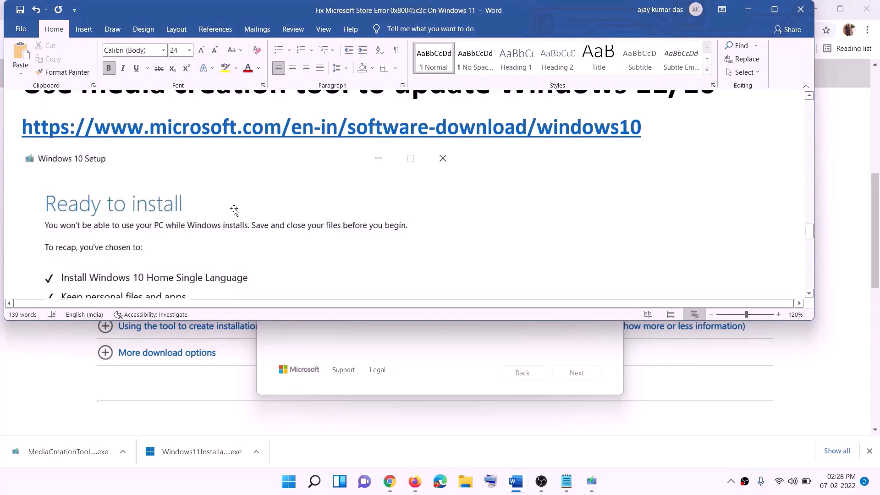
{"action": "left_click", "coordinate": [774, 9]}
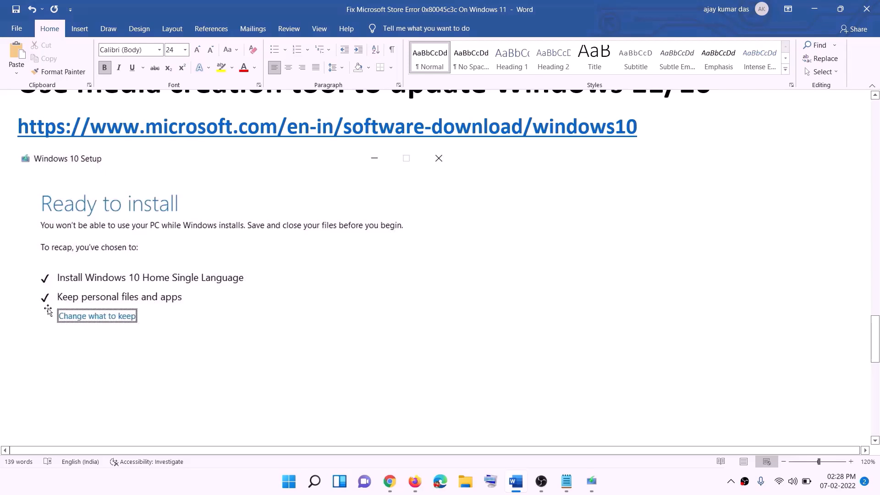
{"action": "scroll", "coordinate": [453, 319], "scroll_direction": "down", "scroll_amount": 2}
{"action": "scroll", "coordinate": [452, 319], "scroll_direction": "down", "scroll_amount": 1}
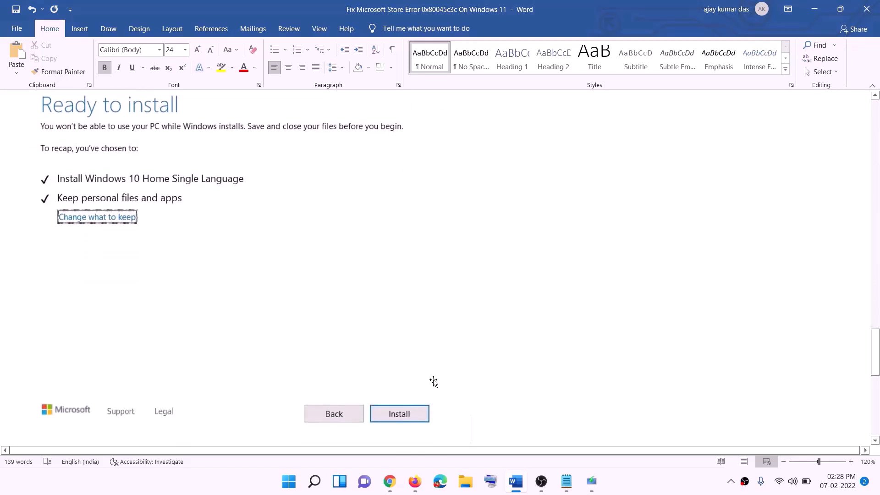
{"action": "scroll", "coordinate": [360, 284], "scroll_direction": "up", "scroll_amount": 1}
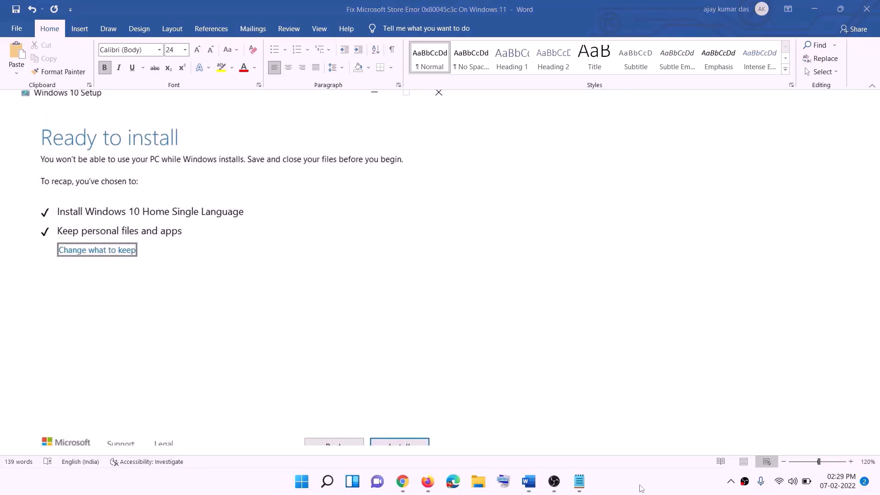
Switch to the Download Windows 11 page in Chrome, download the media creation tool under Create Windows 11 Installation Media and run it.
{"action": "left_click", "coordinate": [406, 486]}
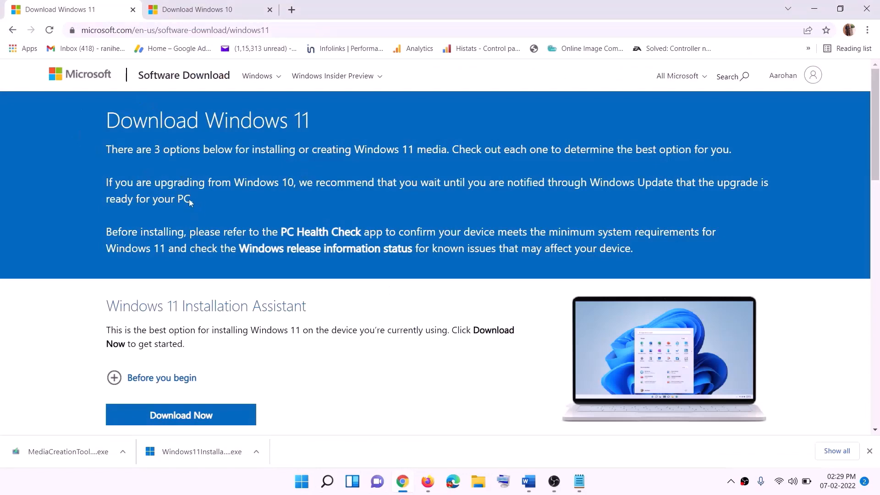
{"action": "scroll", "coordinate": [277, 311], "scroll_direction": "down", "scroll_amount": 5}
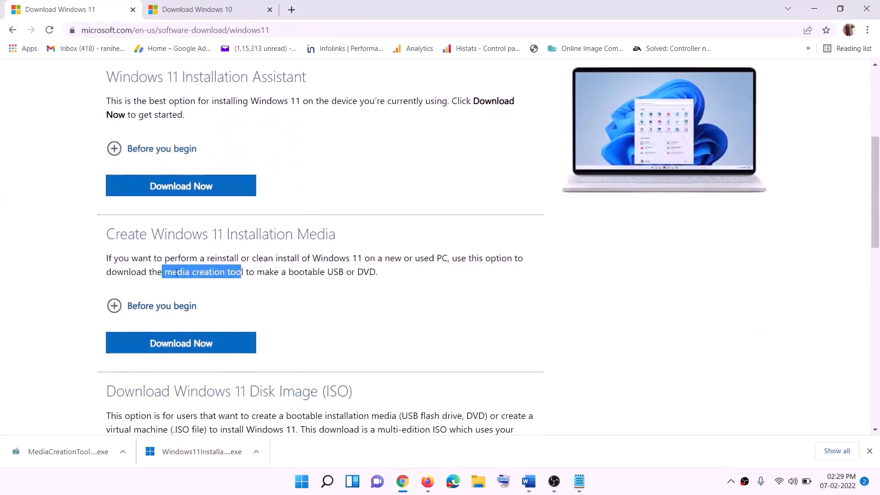
{"action": "left_click_drag", "start_coordinate": [164, 272], "coordinate": [256, 272]}
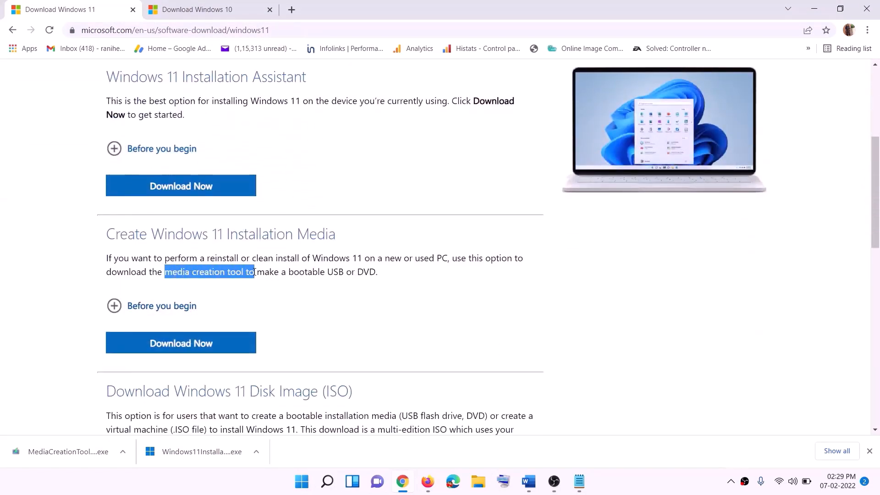
{"action": "left_click", "coordinate": [175, 348]}
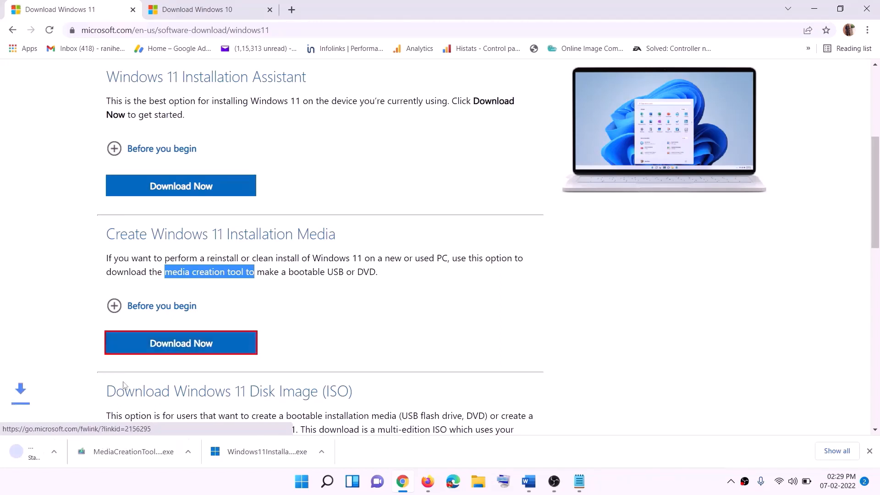
{"action": "left_click", "coordinate": [33, 460]}
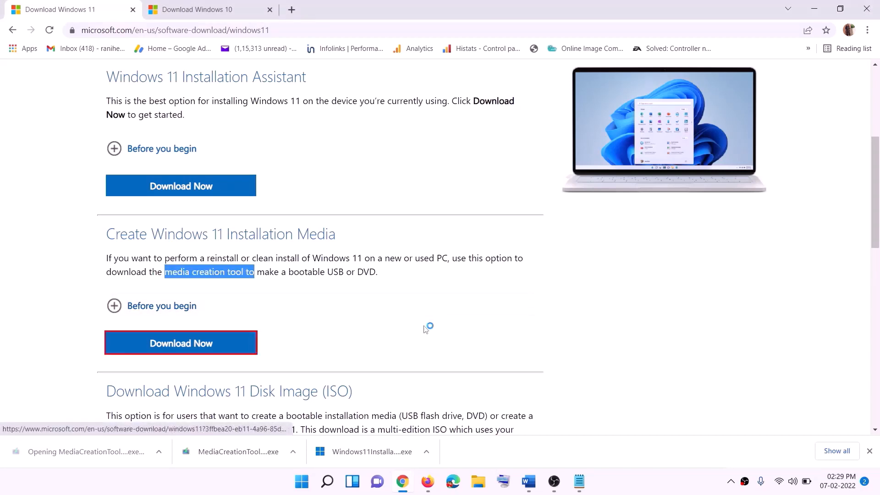
{"action": "left_click", "coordinate": [394, 337]}
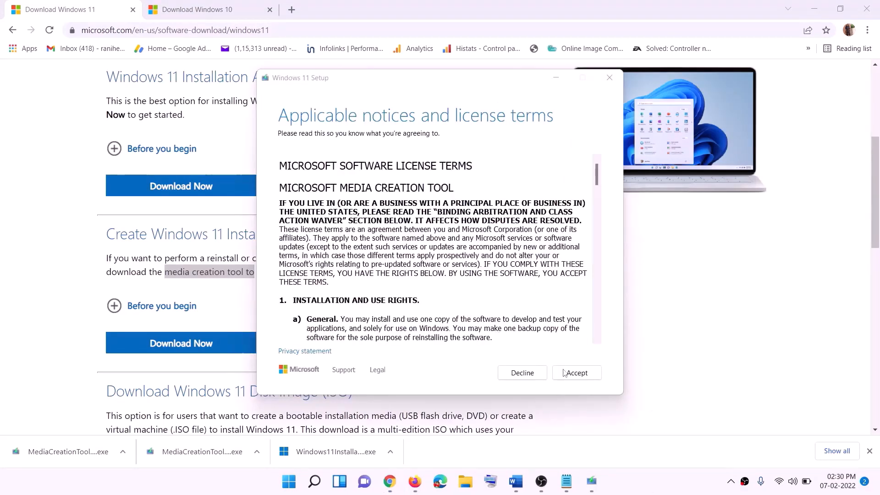
Accept the Windows 11 Setup license terms, keep the recommended language and edition, and save an ISO file named Windows to the Desktop.
{"action": "left_click", "coordinate": [564, 372]}
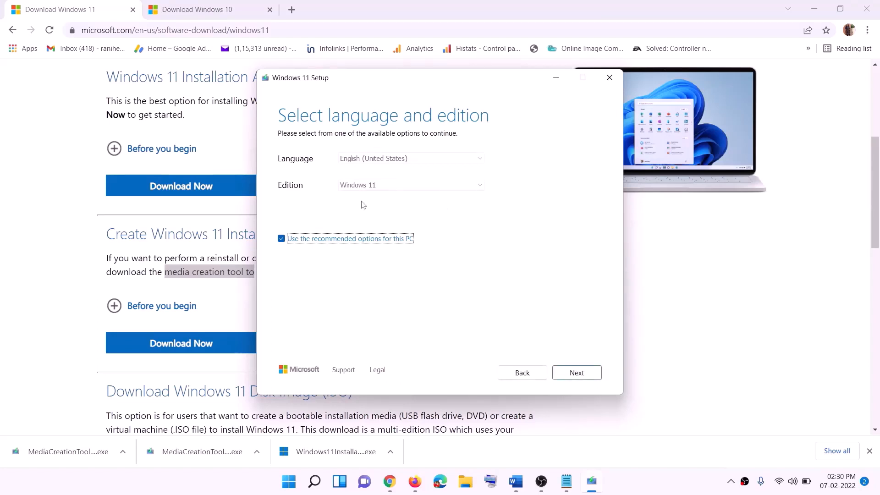
{"action": "left_click", "coordinate": [571, 372]}
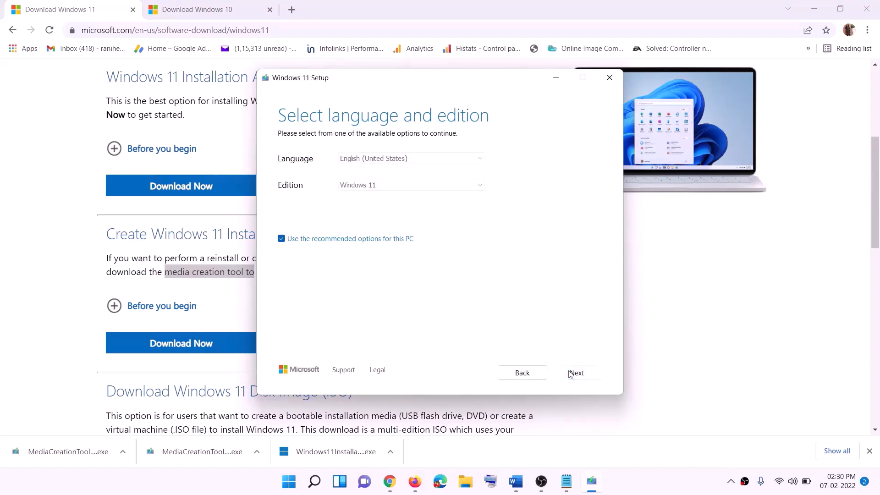
{"action": "left_click", "coordinate": [293, 197]}
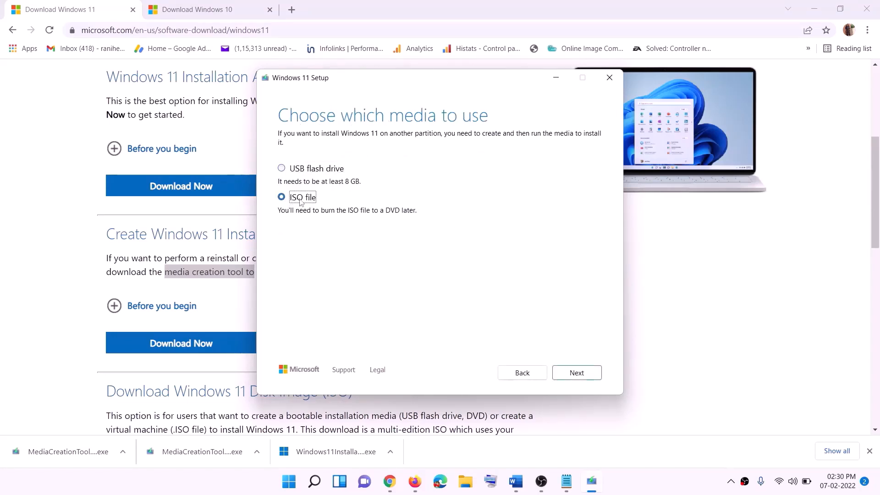
{"action": "left_click", "coordinate": [581, 372]}
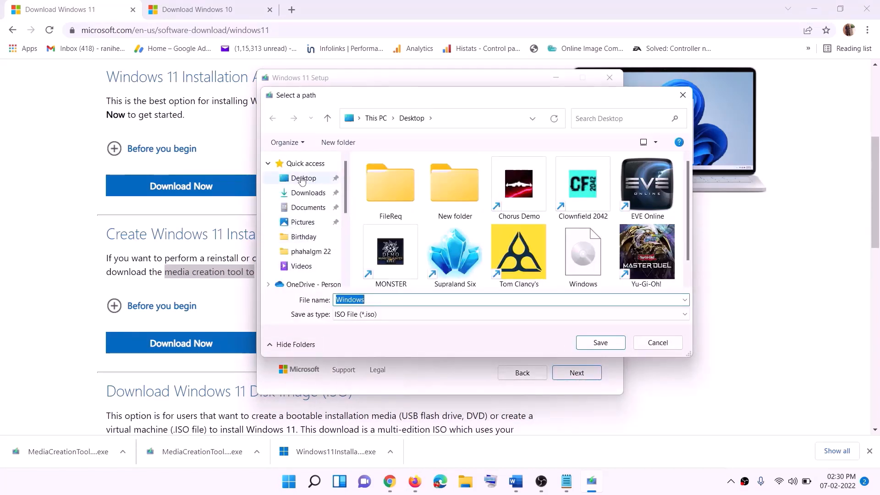
{"action": "left_click", "coordinate": [304, 182]}
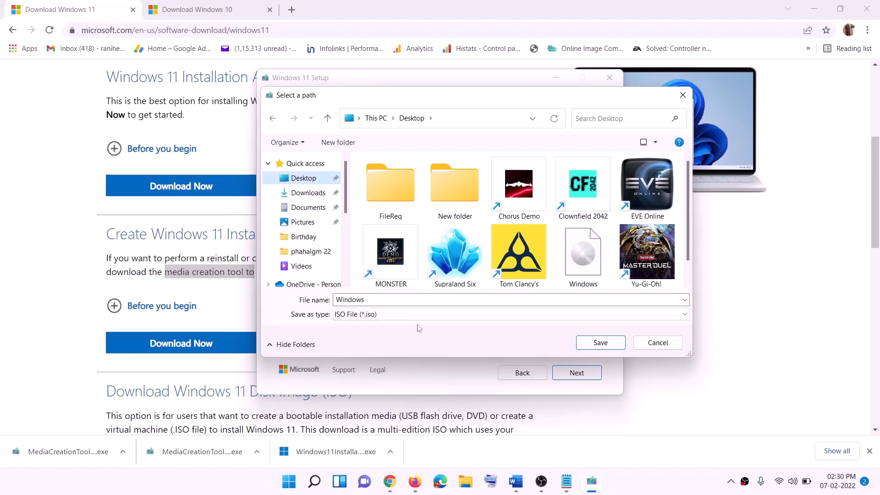
{"action": "left_click", "coordinate": [579, 342]}
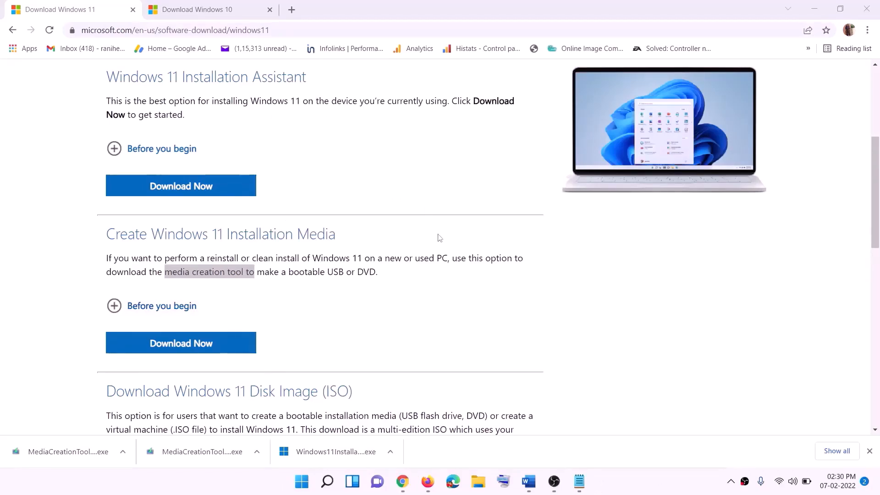
Show the desktop, move the Windows ISO file just above the Firefox shortcut and open it.
{"action": "key", "text": "super+d"}
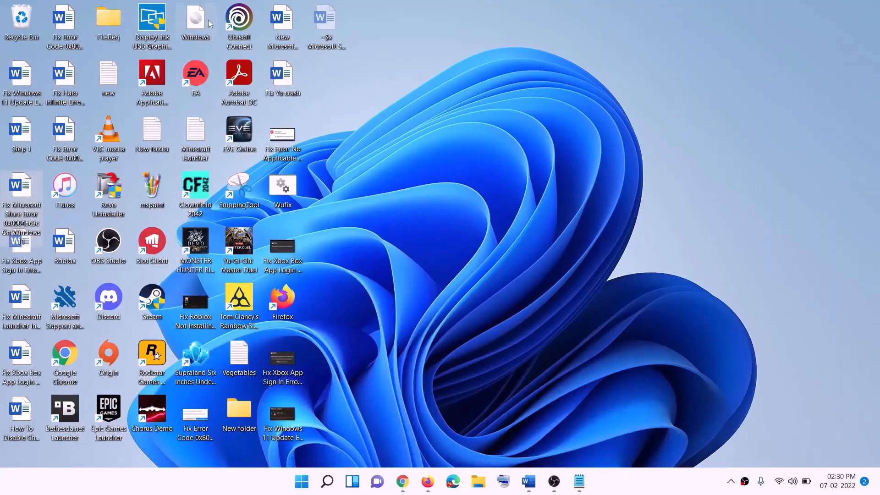
{"action": "left_click_drag", "start_coordinate": [208, 24], "coordinate": [285, 249]}
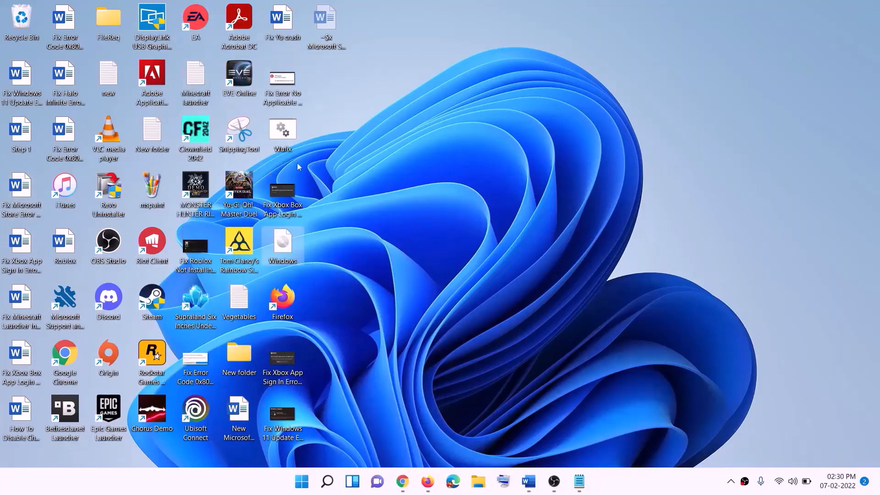
{"action": "double_click", "coordinate": [285, 251]}
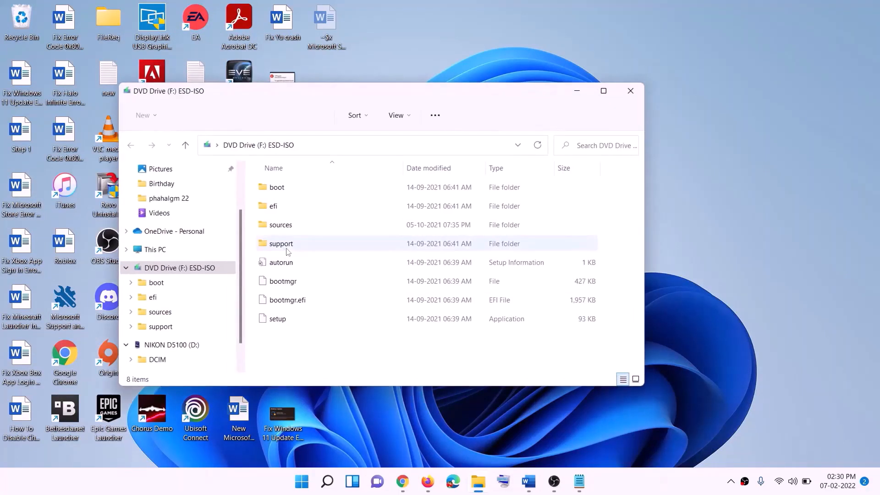
Run setup from the mounted ESD-ISO drive and continue past the Install Windows 11 page.
{"action": "left_click", "coordinate": [280, 321]}
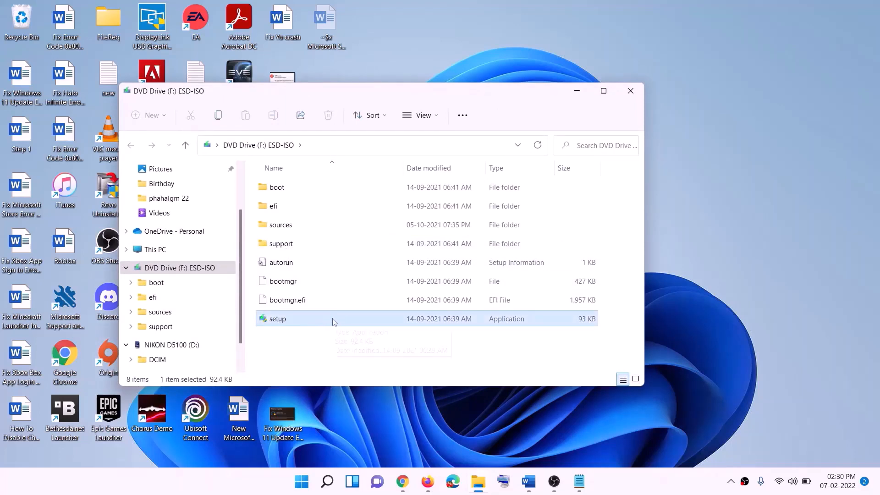
{"action": "double_click", "coordinate": [299, 318]}
{"action": "left_click", "coordinate": [354, 361]}
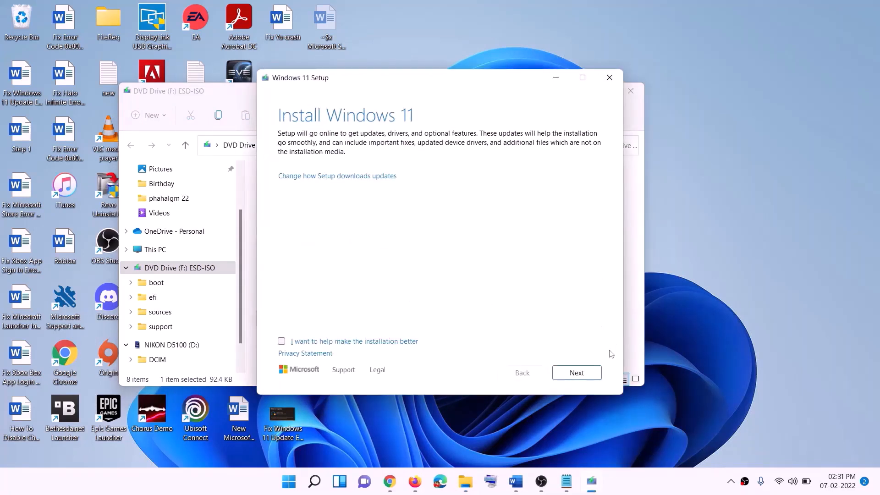
{"action": "left_click", "coordinate": [577, 374]}
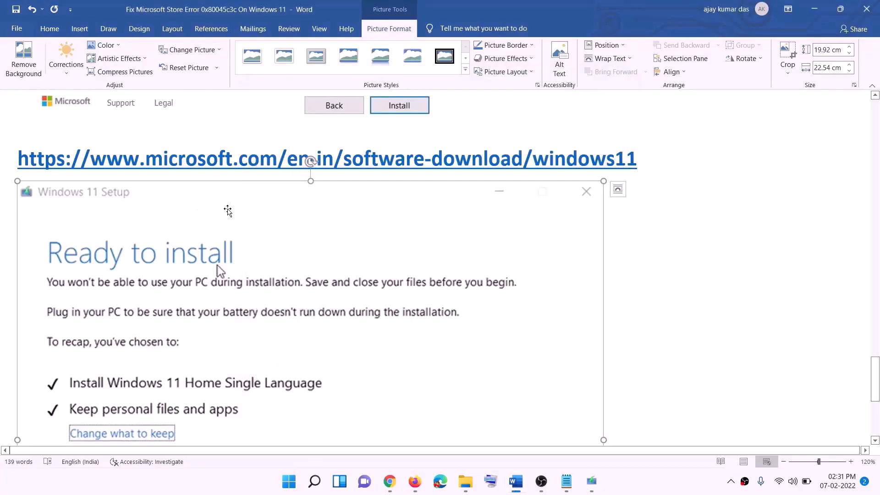
Review the Windows 11 Ready to install screenshot below the windows11 download link in the Word document.
{"action": "scroll", "coordinate": [207, 229], "scroll_direction": "down", "scroll_amount": 3}
{"action": "scroll", "coordinate": [207, 231], "scroll_direction": "down", "scroll_amount": 1}
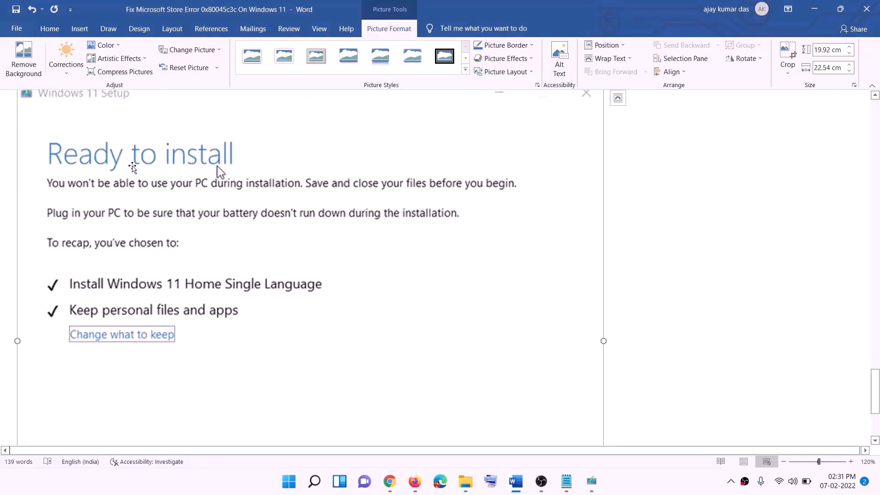
{"action": "scroll", "coordinate": [160, 301], "scroll_direction": "down", "scroll_amount": 1}
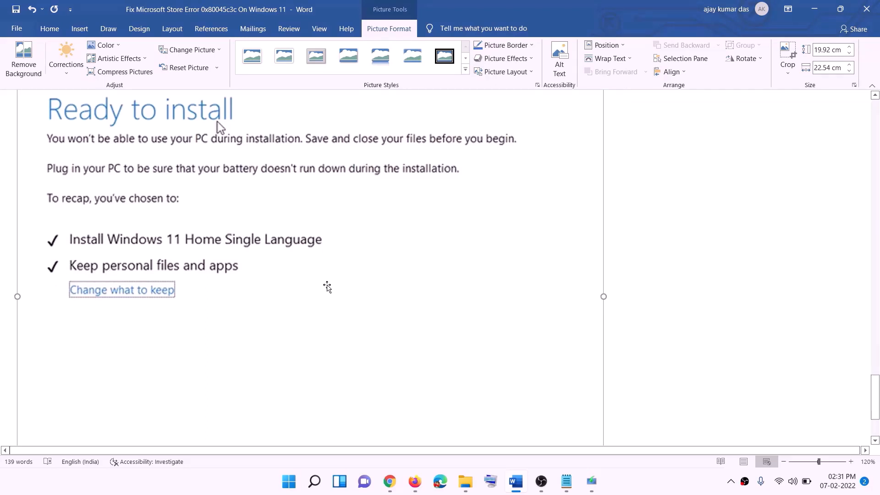
{"action": "scroll", "coordinate": [521, 369], "scroll_direction": "down", "scroll_amount": 3}
{"action": "scroll", "coordinate": [468, 343], "scroll_direction": "up", "scroll_amount": 7}
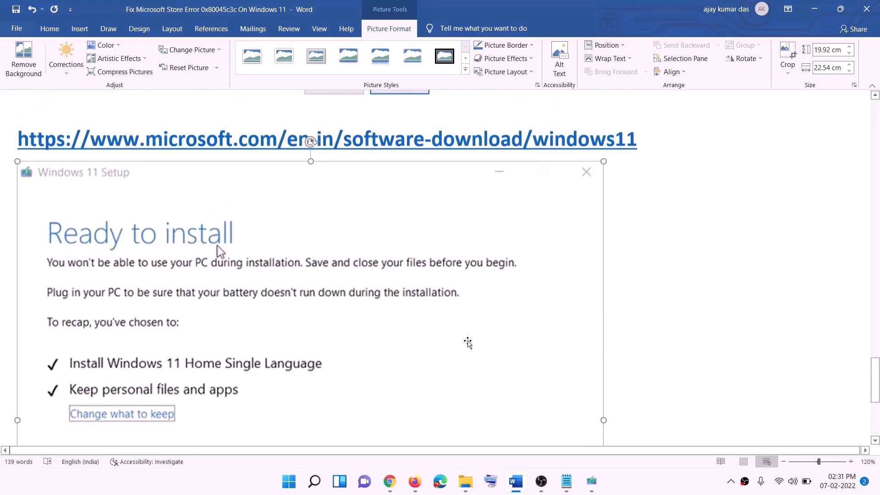
Switch to the Xbox app and install Phoenix Wright: Ace Attorney Trilogy to C:\XboxGames.
{"action": "left_click", "coordinate": [643, 485]}
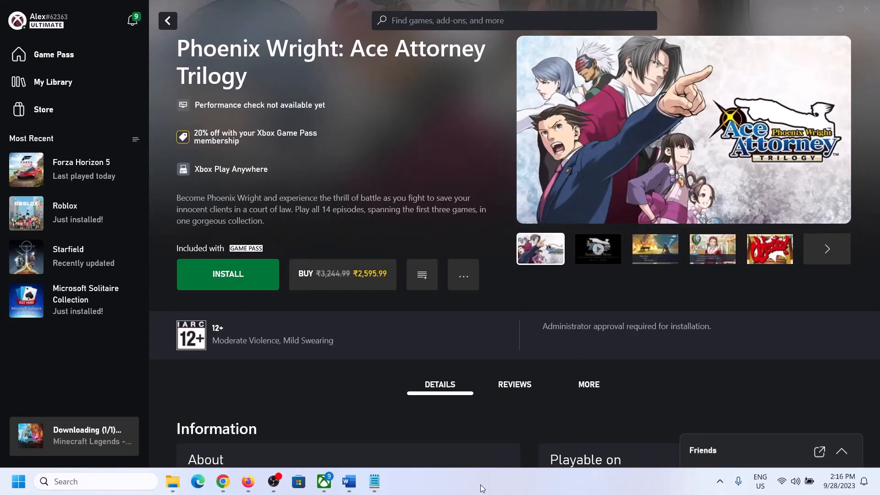
{"action": "left_click", "coordinate": [211, 274]}
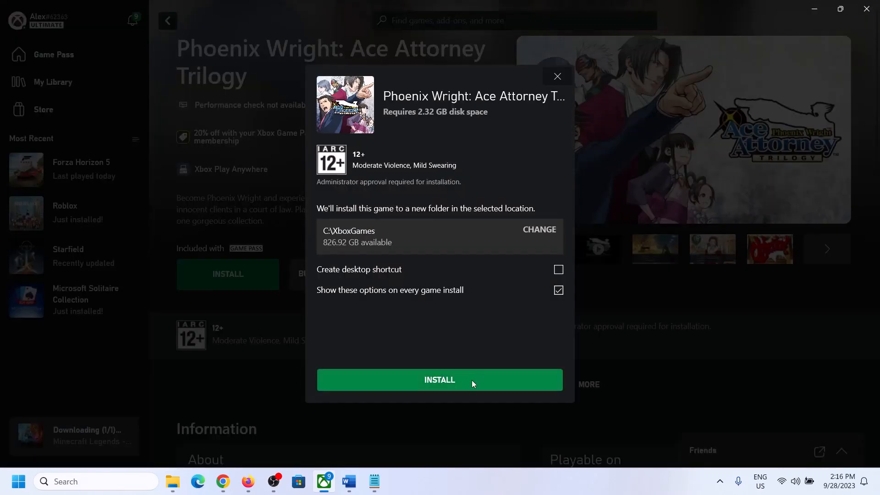
{"action": "left_click", "coordinate": [468, 385]}
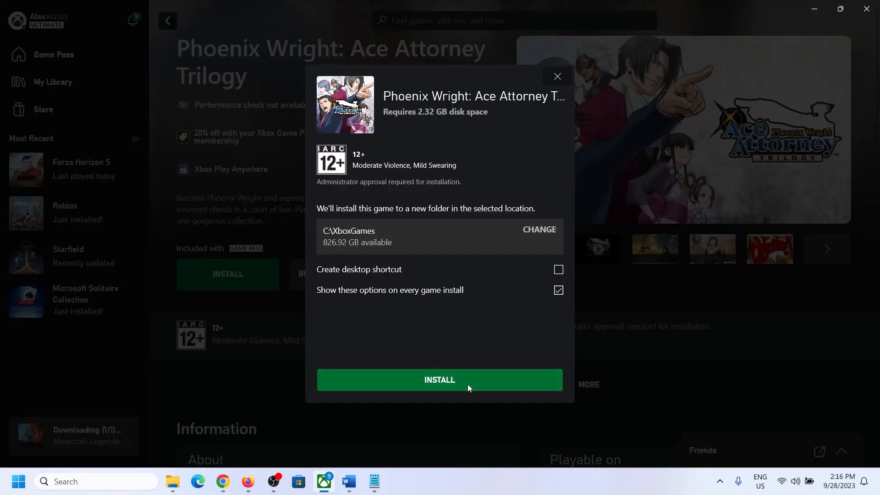